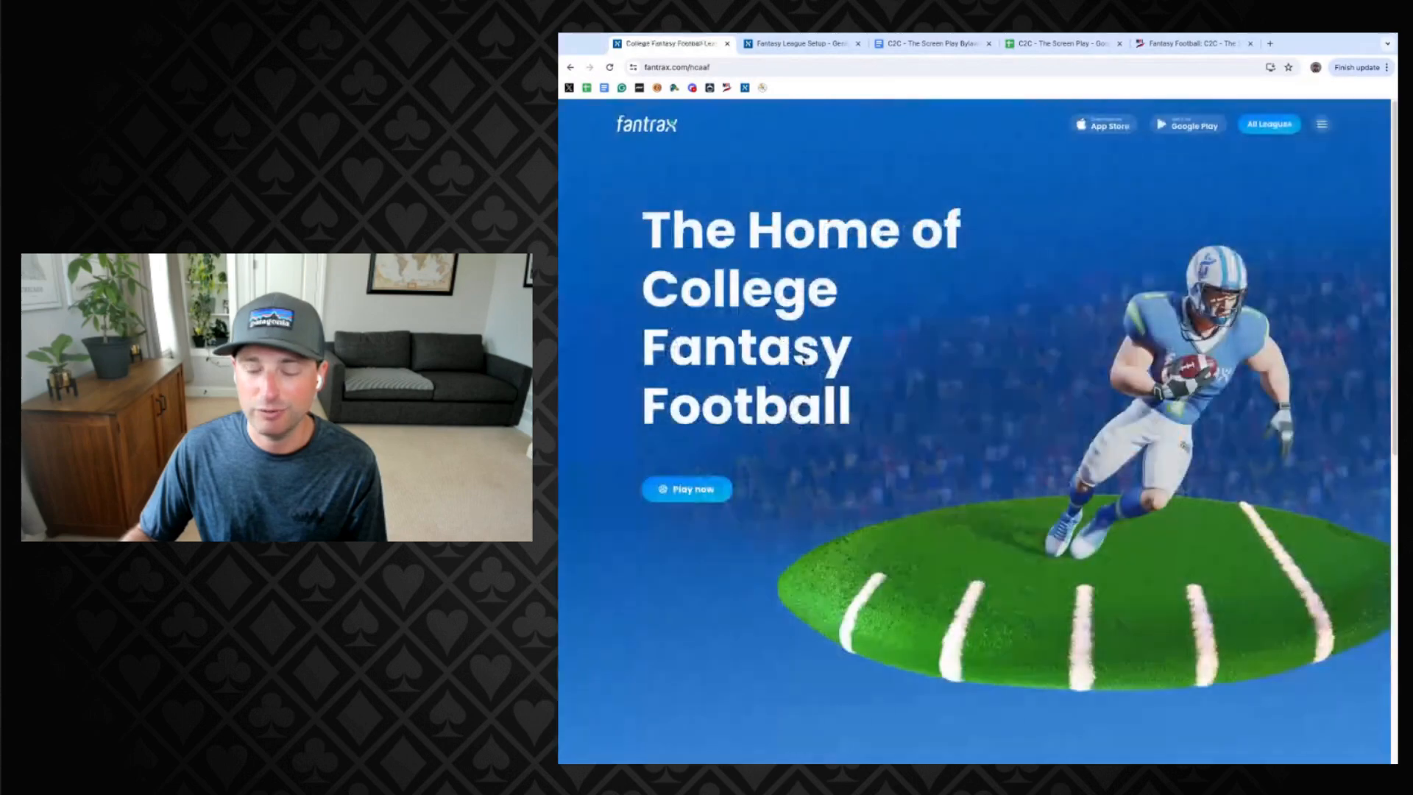
Start creating a college football commissioner league from a Fantrax default setup.
{"action": "scroll", "coordinate": [804, 398], "scroll_direction": "down", "scroll_amount": 8}
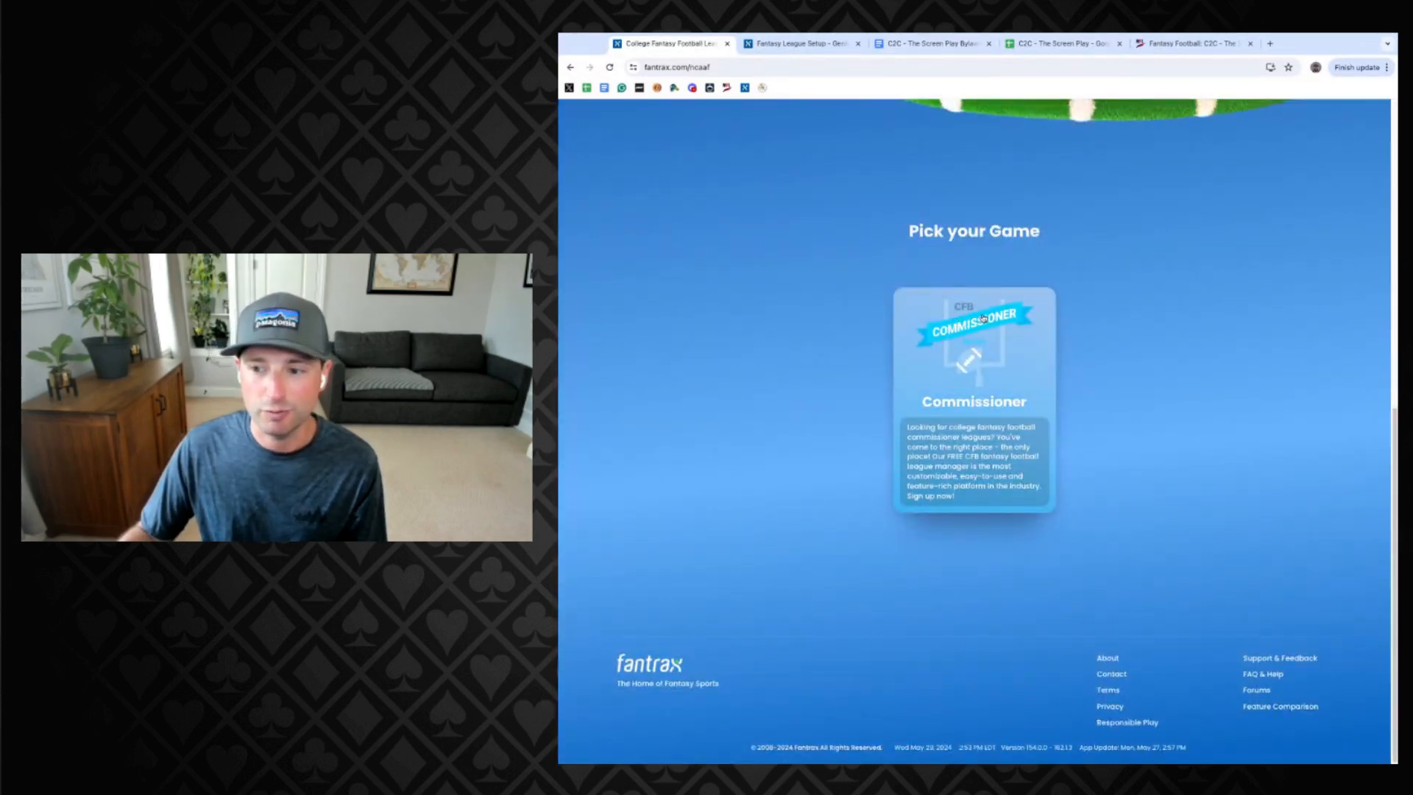
{"action": "left_click", "coordinate": [963, 366]}
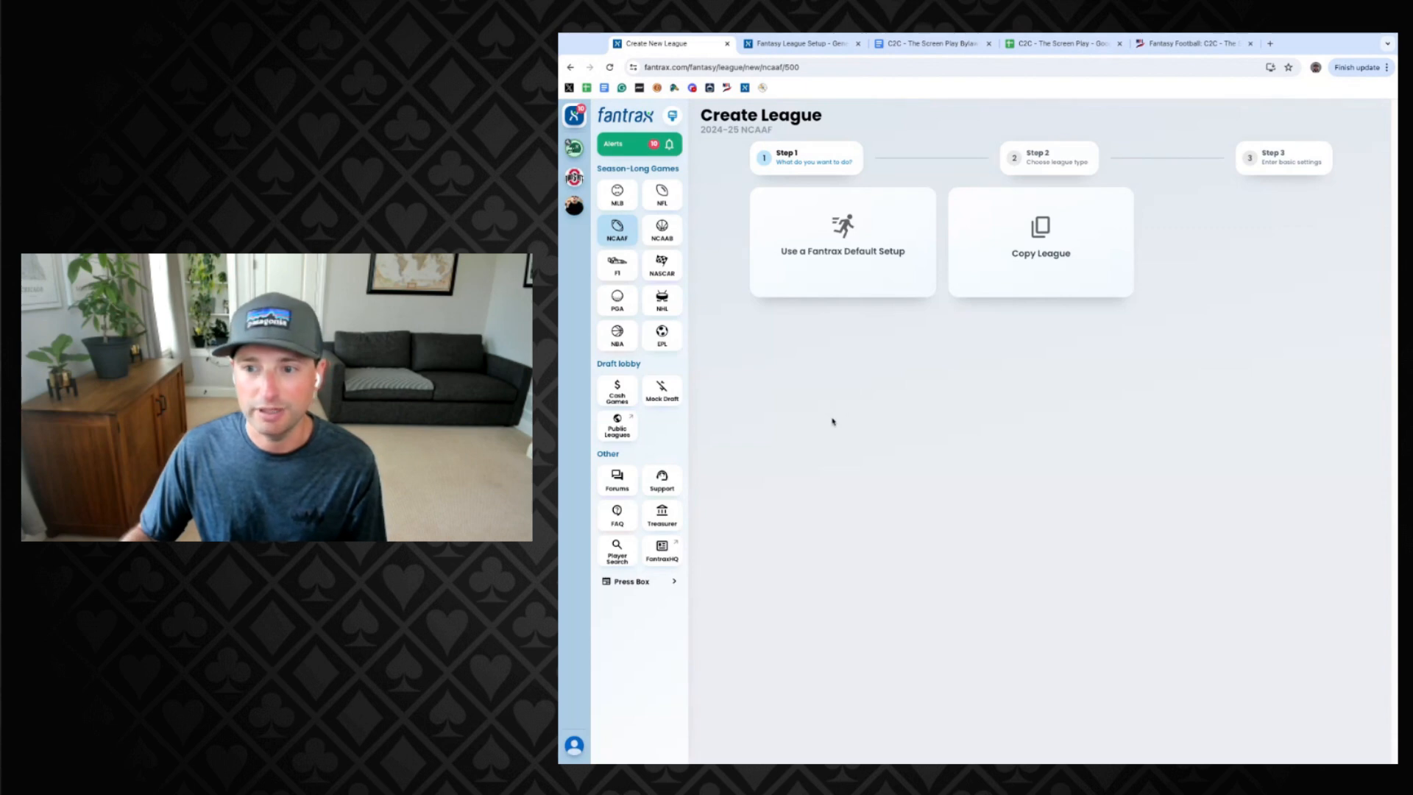
{"action": "mouse_move", "coordinate": [824, 279]}
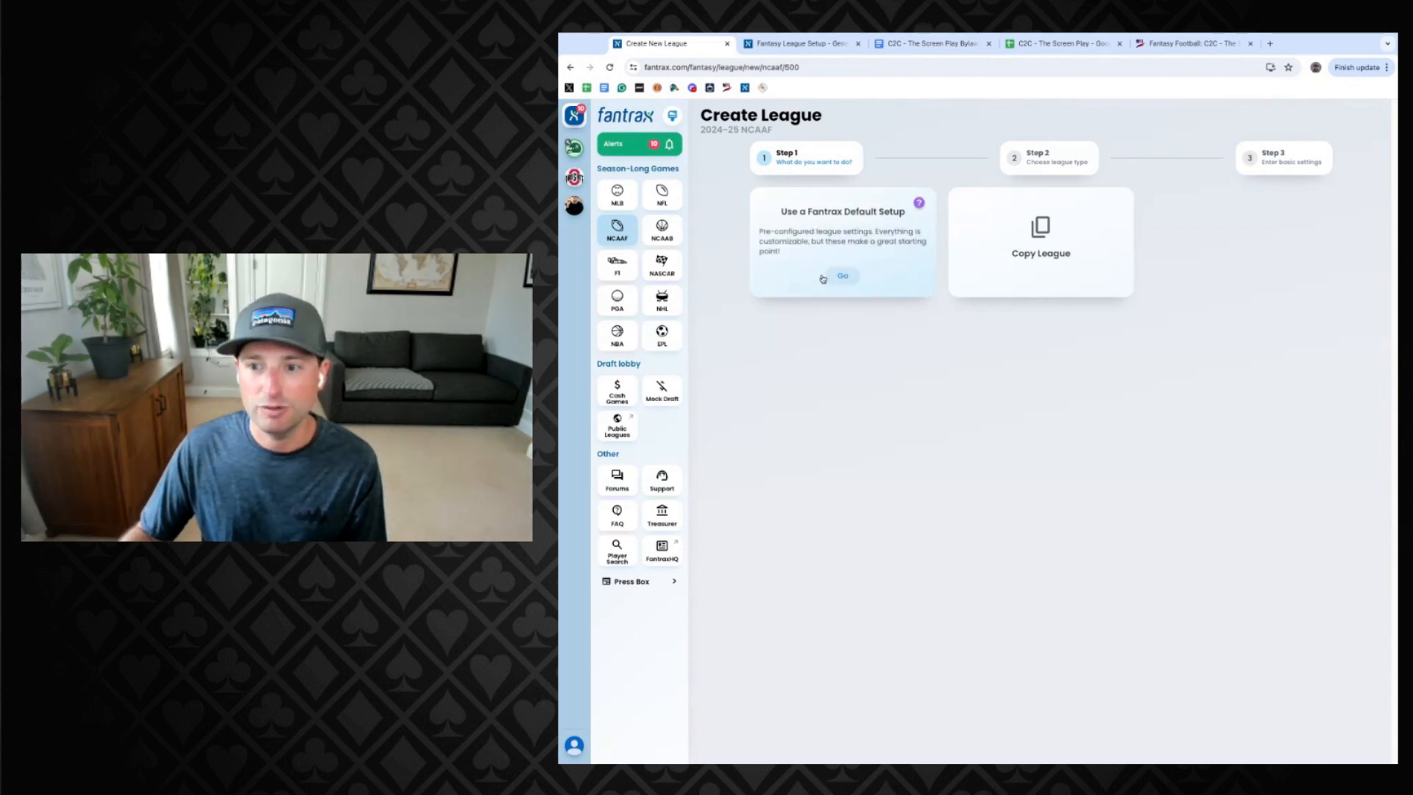
{"action": "mouse_move", "coordinate": [1041, 269]}
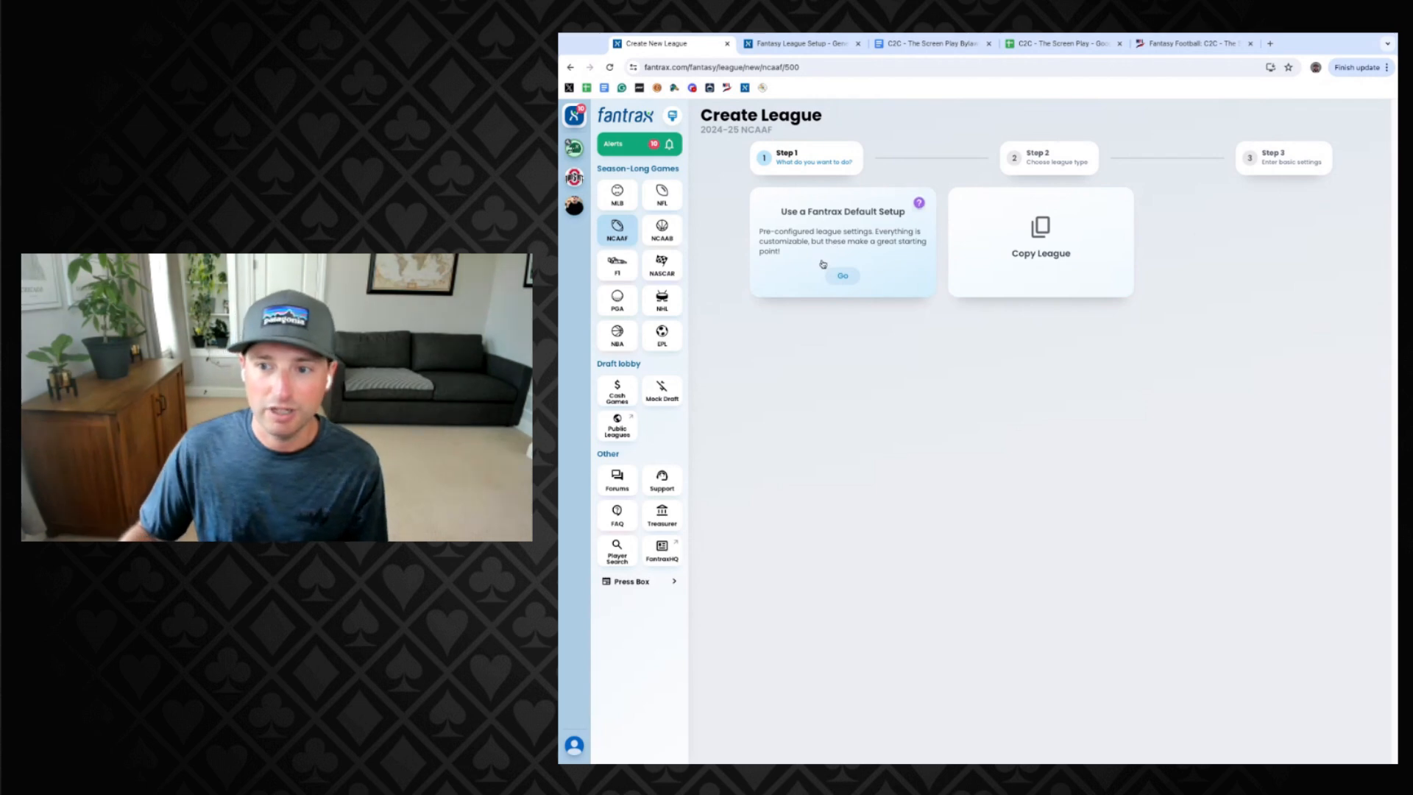
{"action": "left_click", "coordinate": [837, 275]}
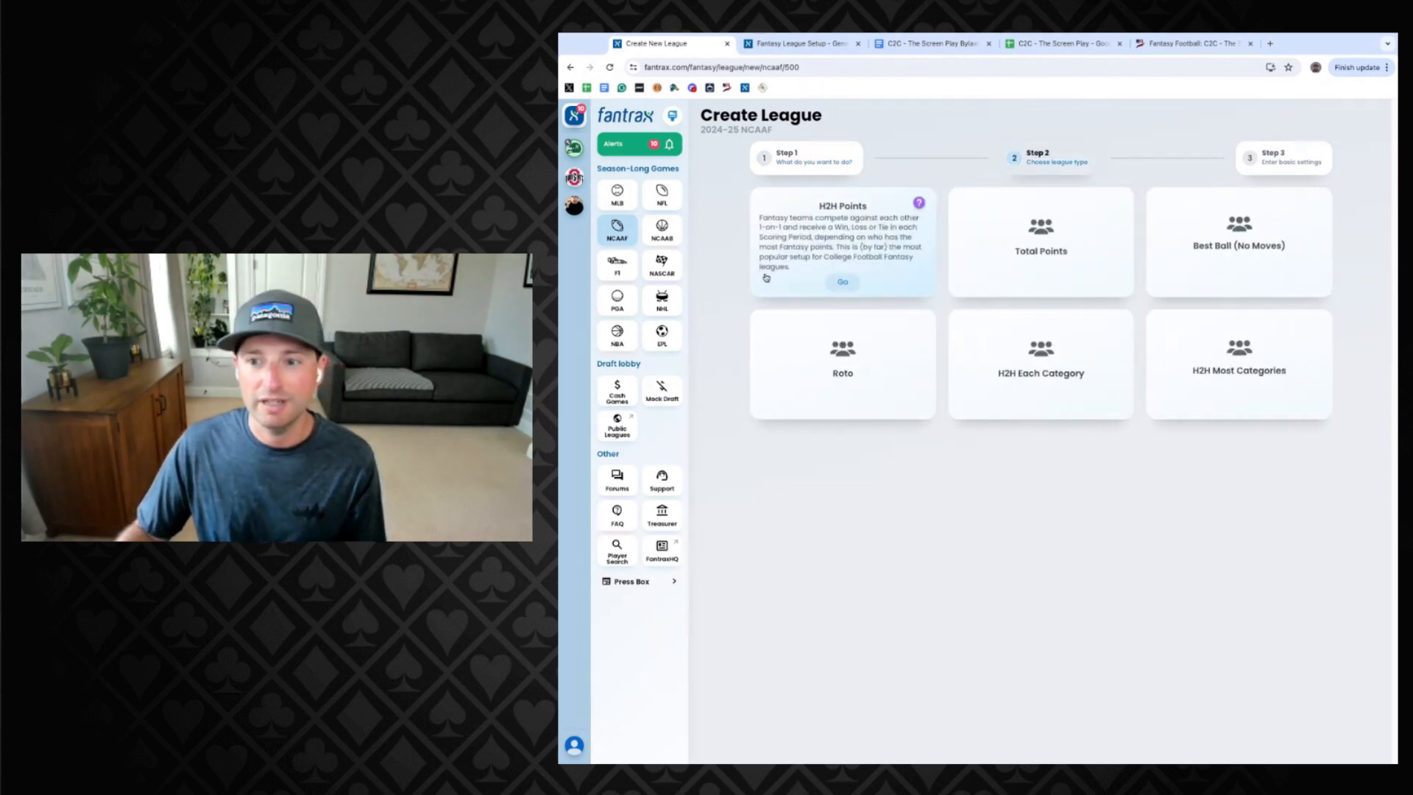
Compare the available league formats and choose H2H Points for the new league.
{"action": "mouse_move", "coordinate": [908, 363]}
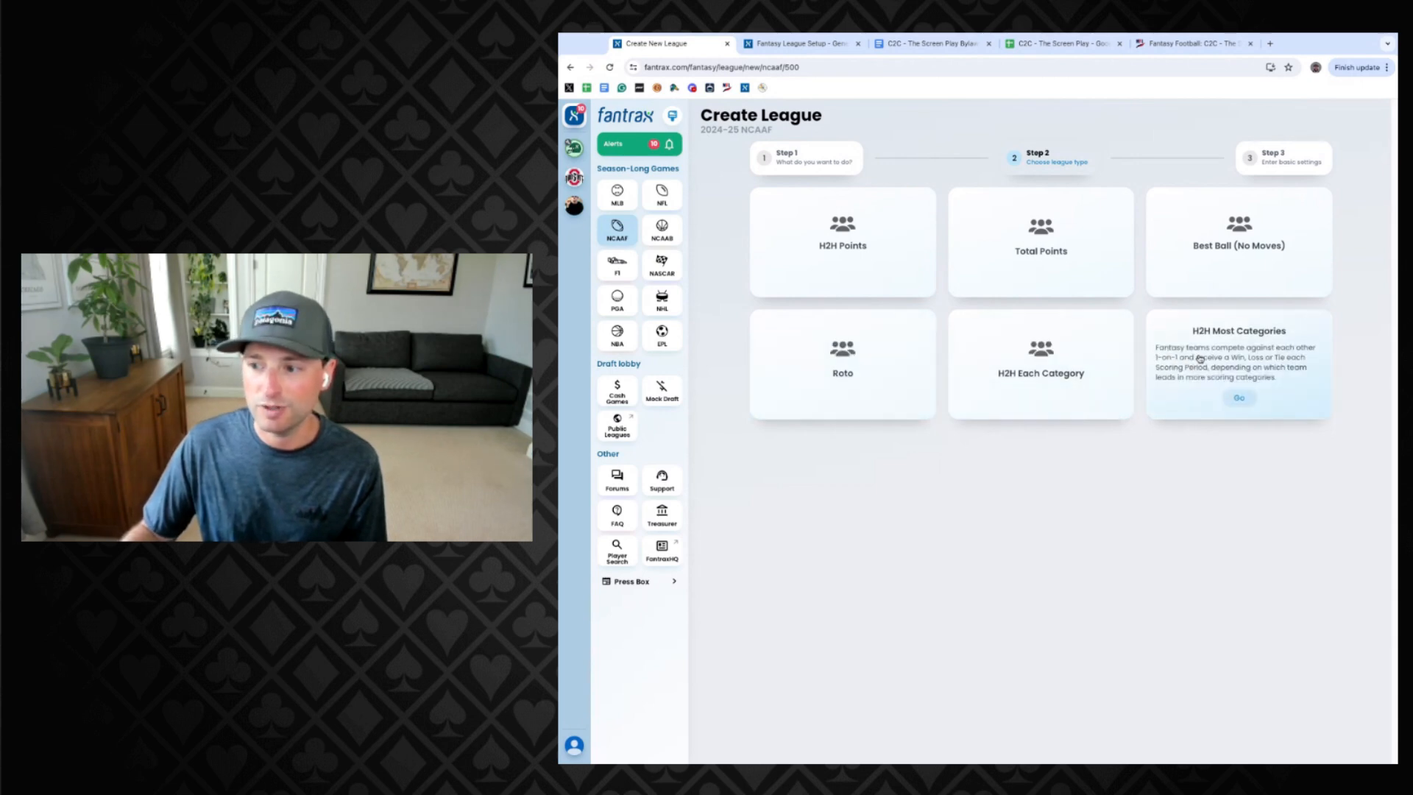
{"action": "mouse_move", "coordinate": [882, 234]}
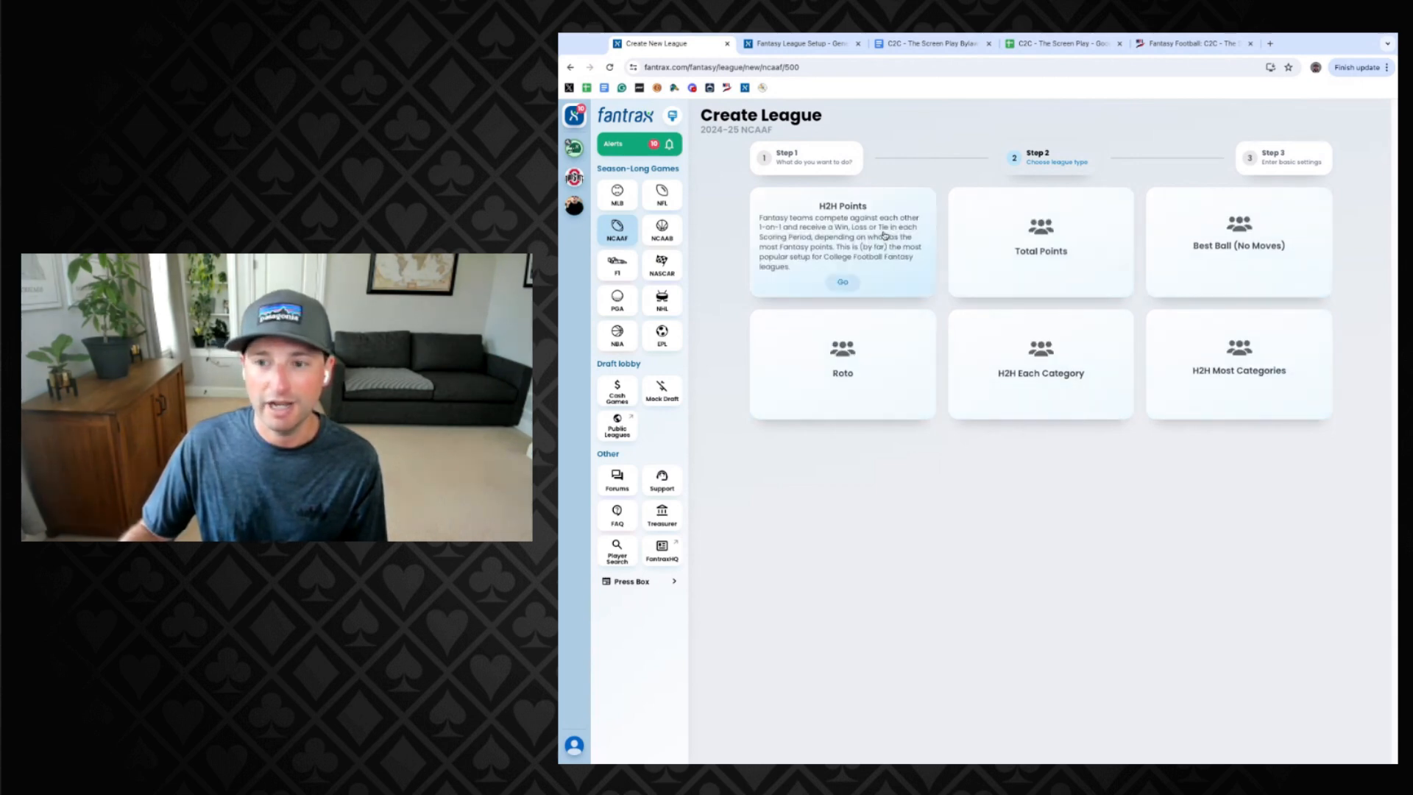
{"action": "left_click", "coordinate": [842, 281]}
Name the league "Ted Lasso C2C 2" and the commissioner's team "AFC Richmond".
{"action": "left_click", "coordinate": [920, 209]}
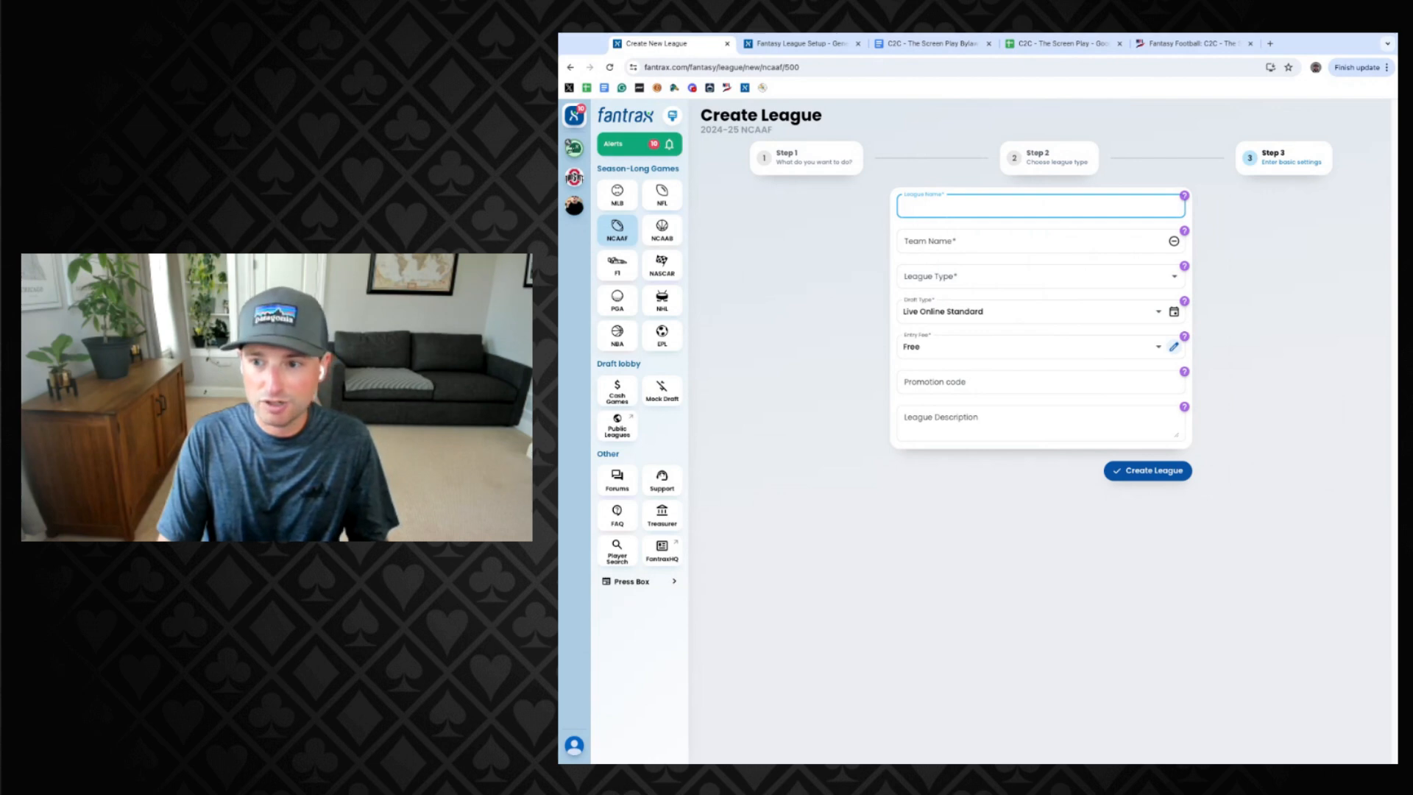
{"action": "type", "text": "Ted"}
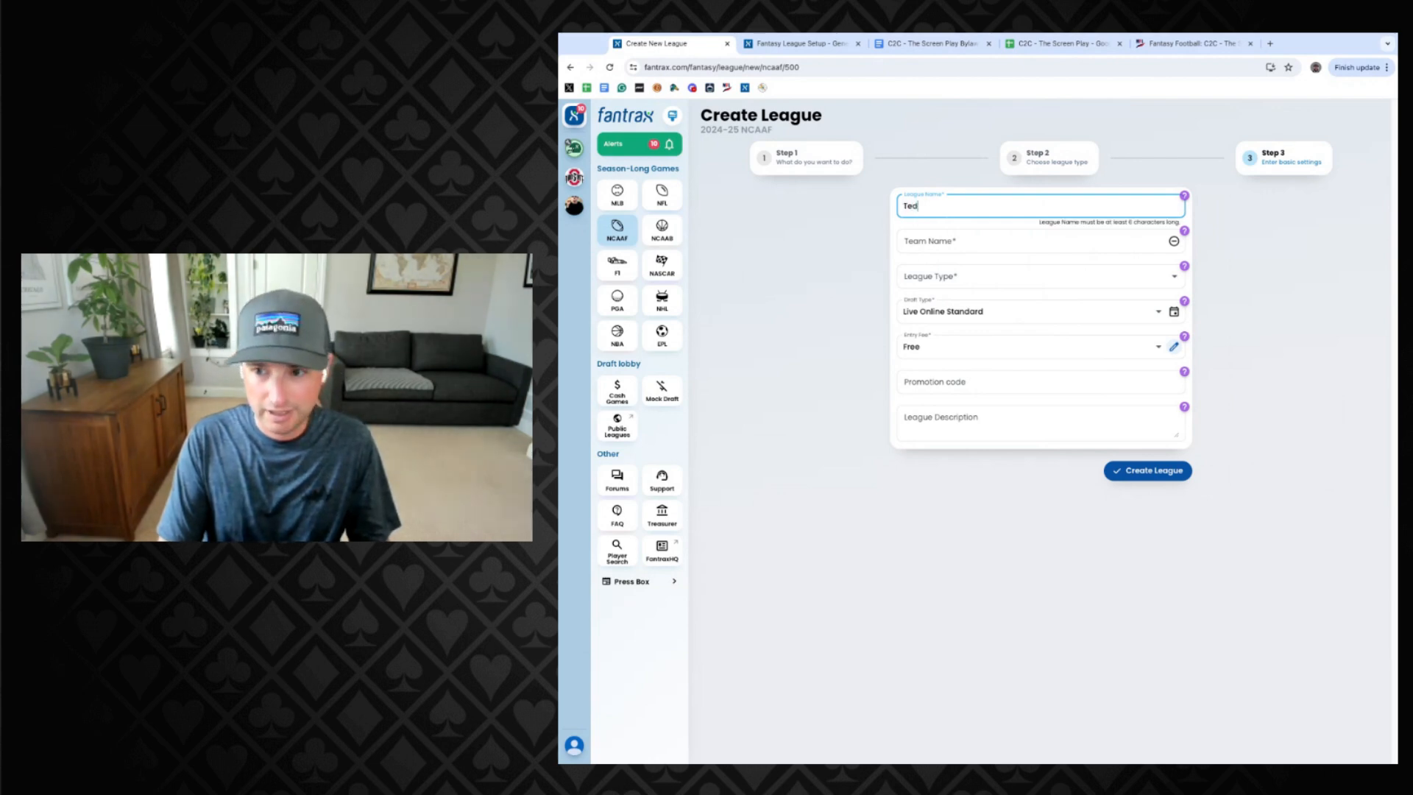
{"action": "type", "text": " Lasso"}
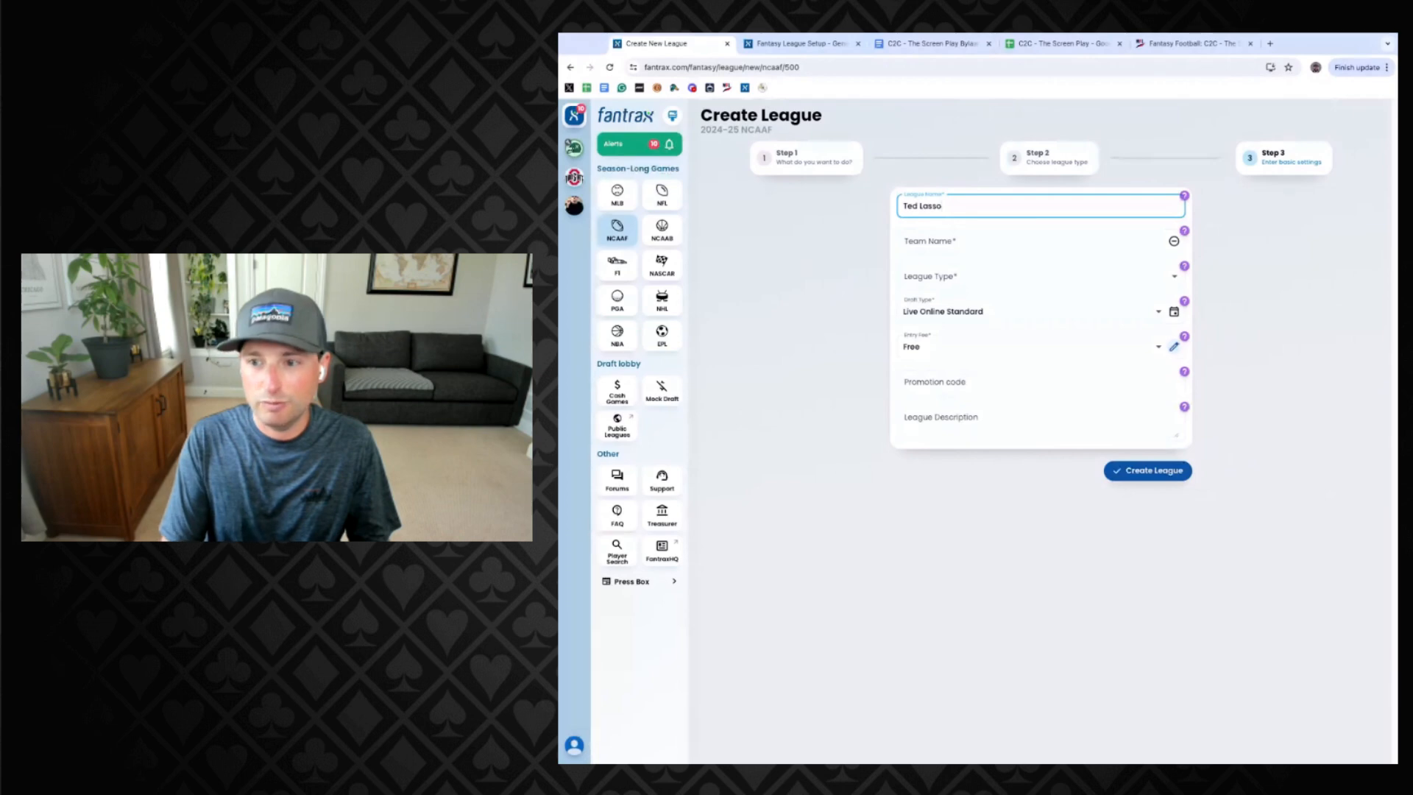
{"action": "type", "text": " C2C 2"}
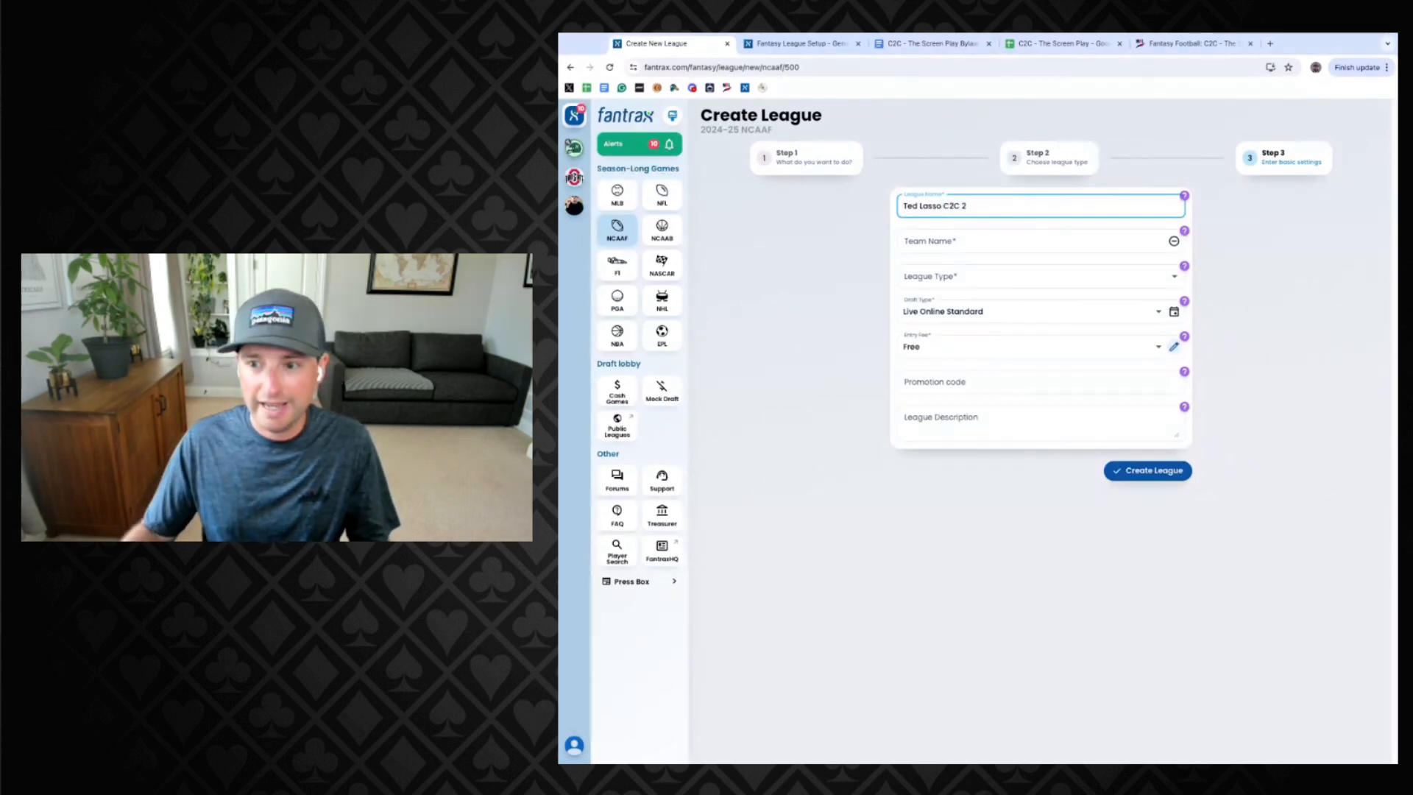
{"action": "left_click", "coordinate": [925, 239]}
{"action": "type", "text": "AFC "}
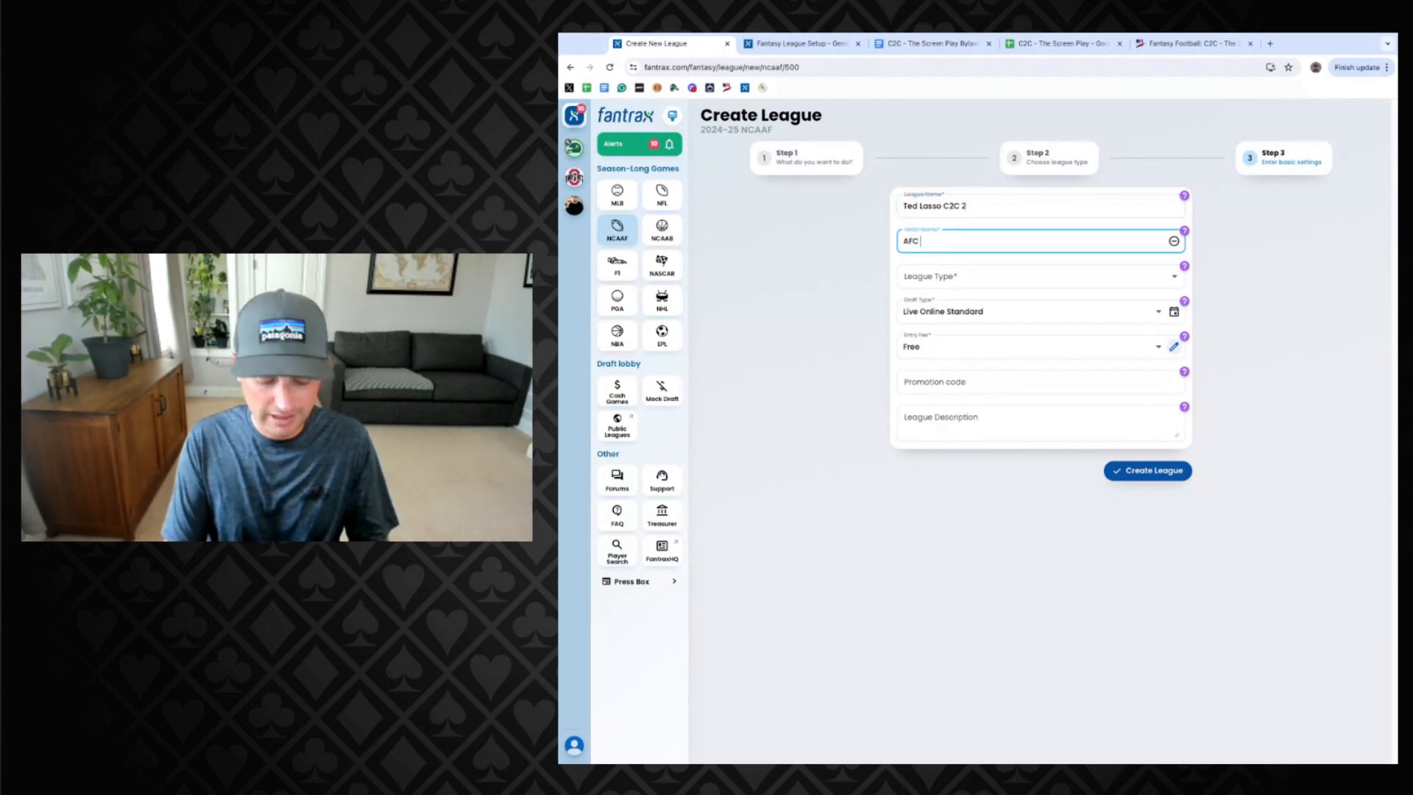
{"action": "type", "text": "Rich"}
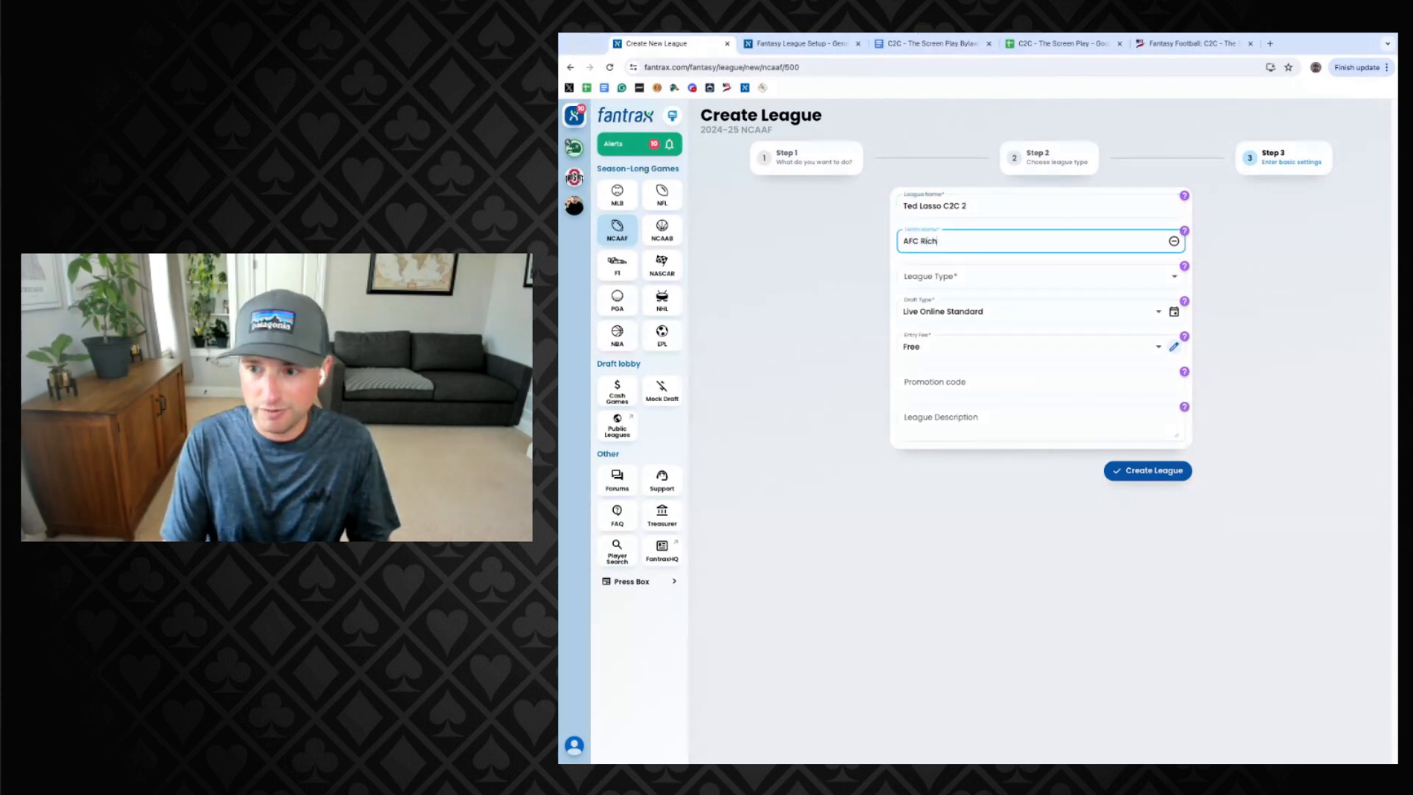
{"action": "type", "text": "mo"}
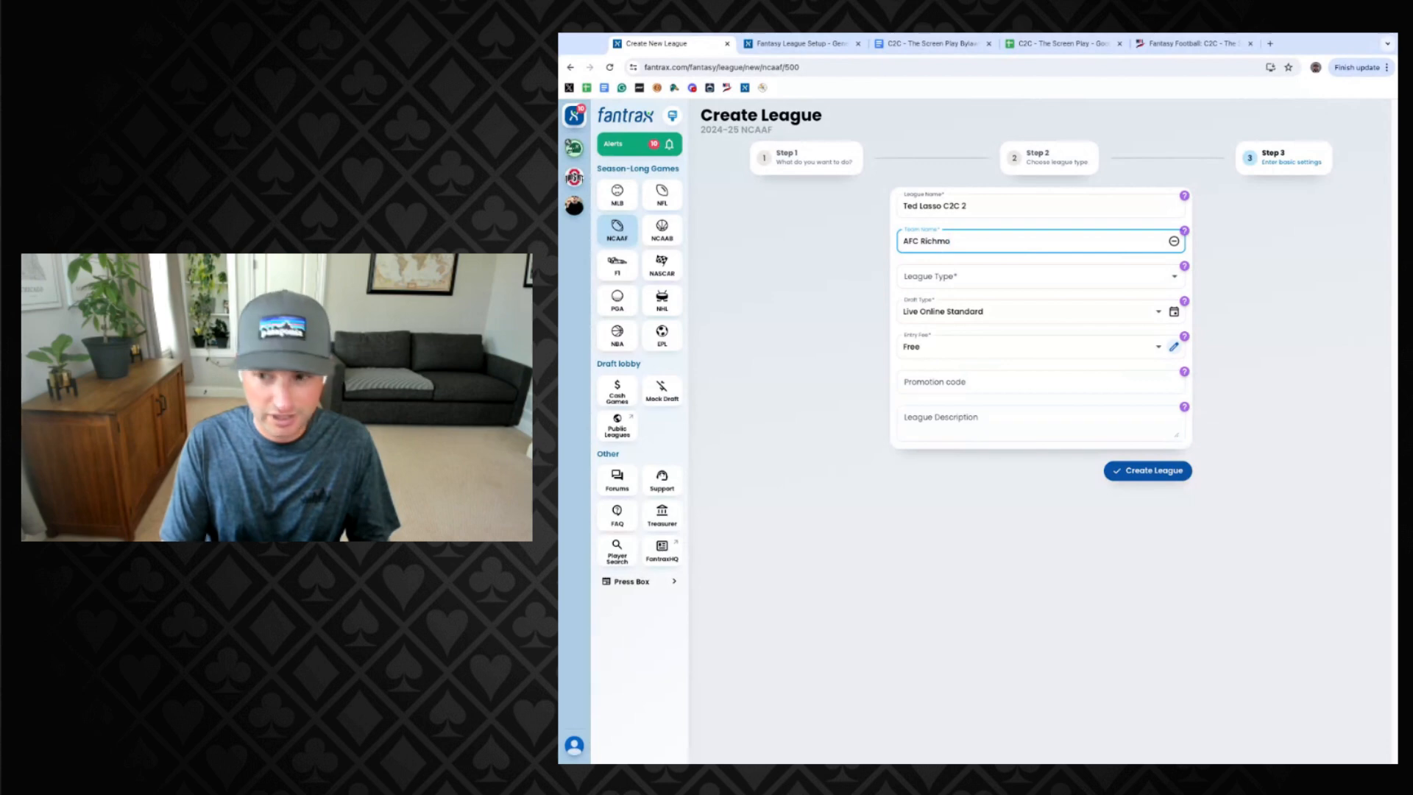
{"action": "type", "text": "nd"}
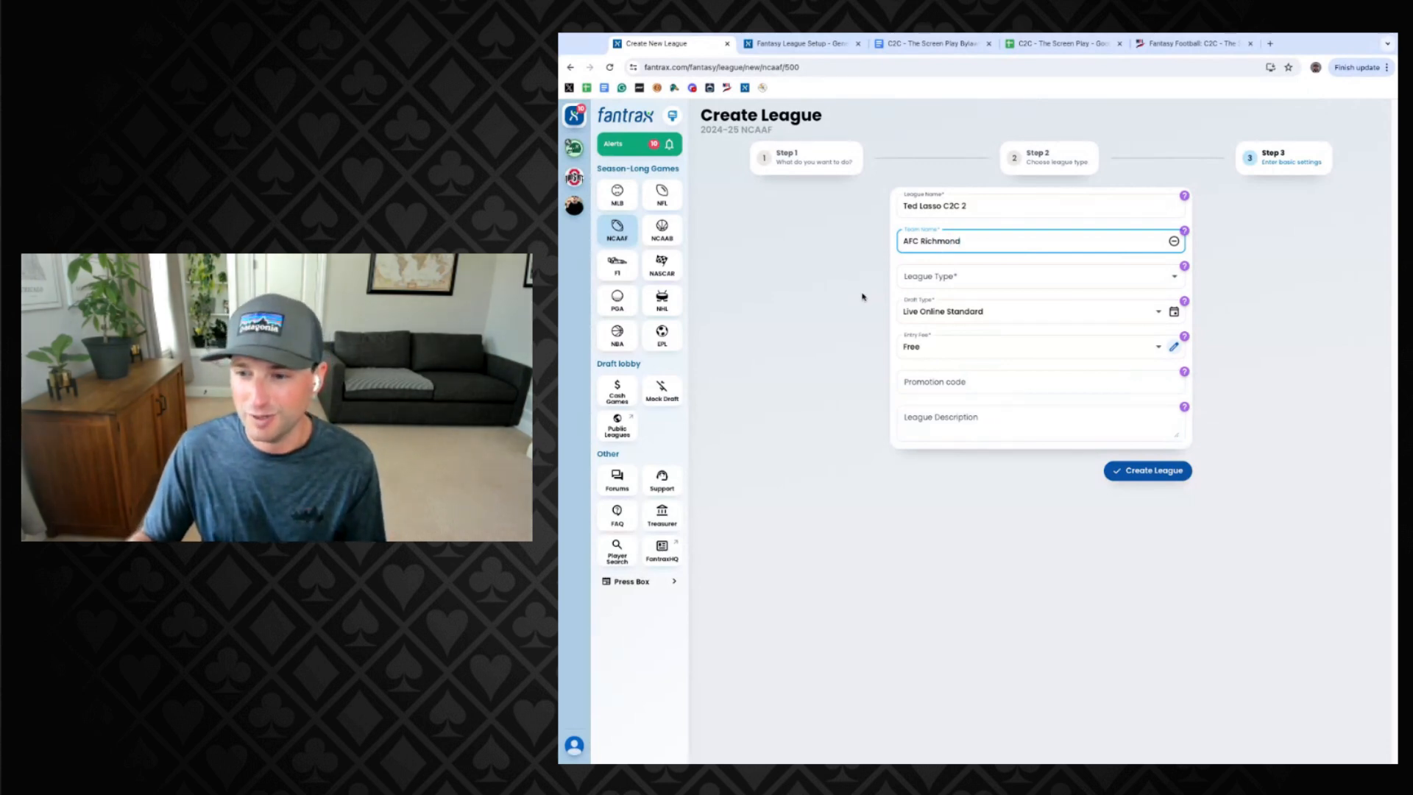
Set the league type to Dynasty and, after checking the draft types, keep Live Online Standard.
{"action": "left_click", "coordinate": [995, 282]}
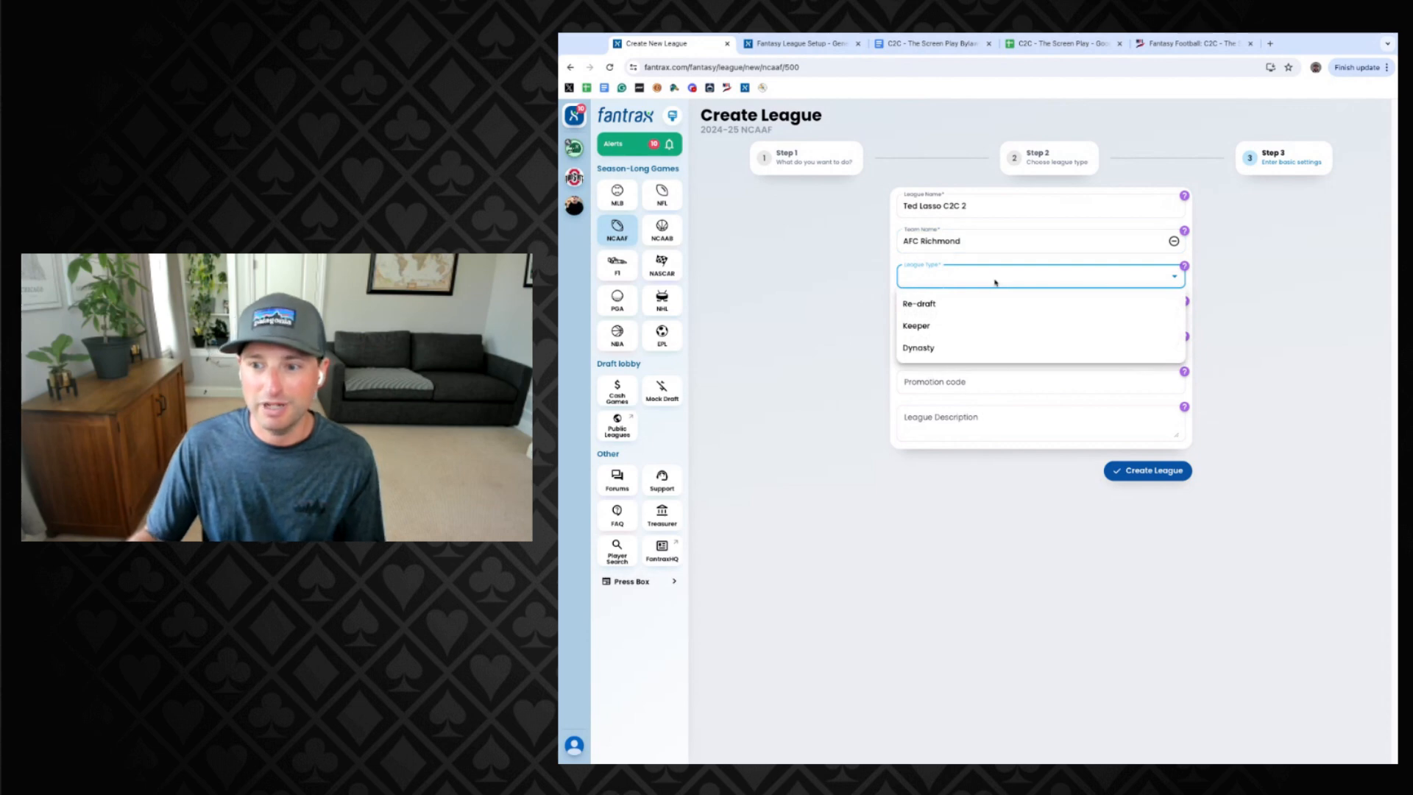
{"action": "left_click", "coordinate": [919, 348]}
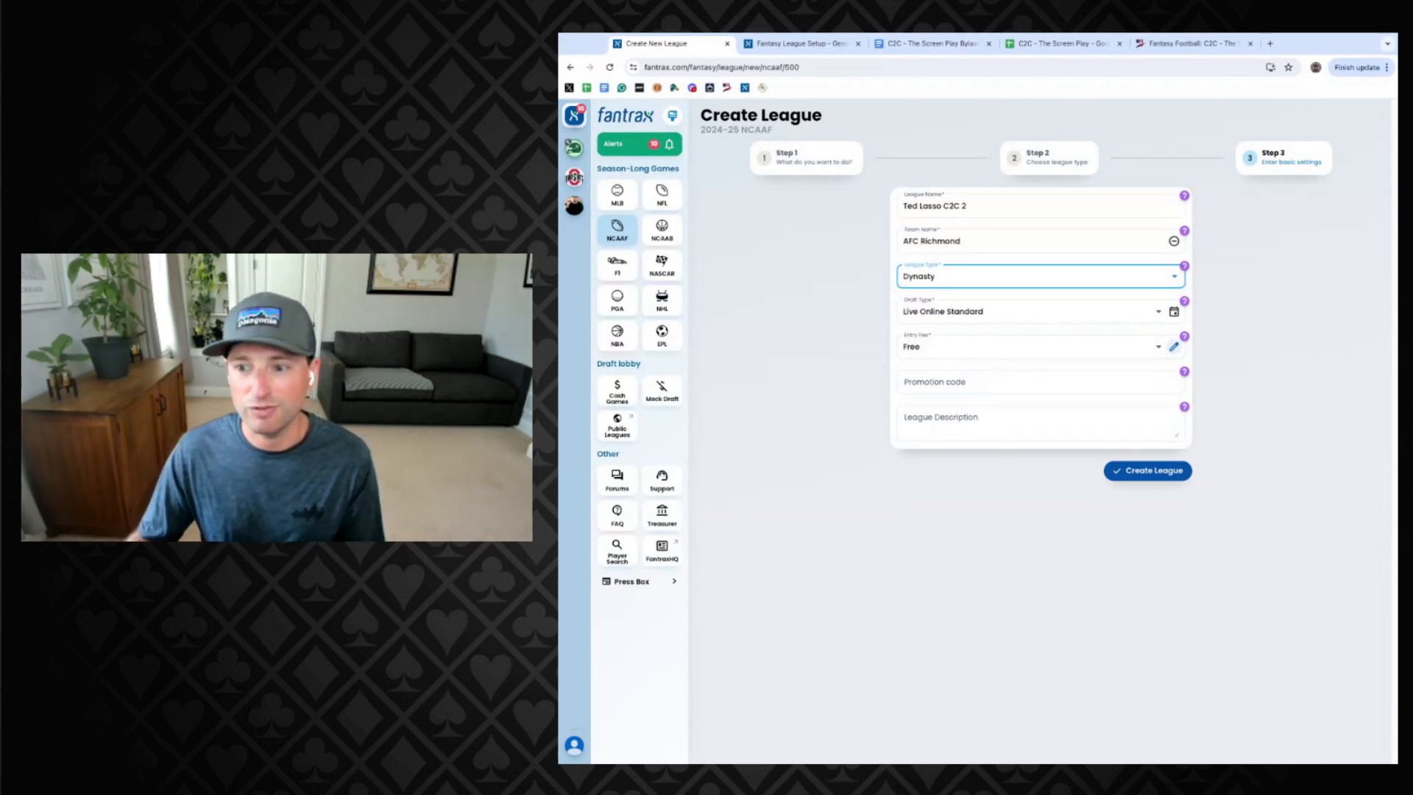
{"action": "left_click", "coordinate": [966, 315]}
{"action": "left_click", "coordinate": [966, 314]}
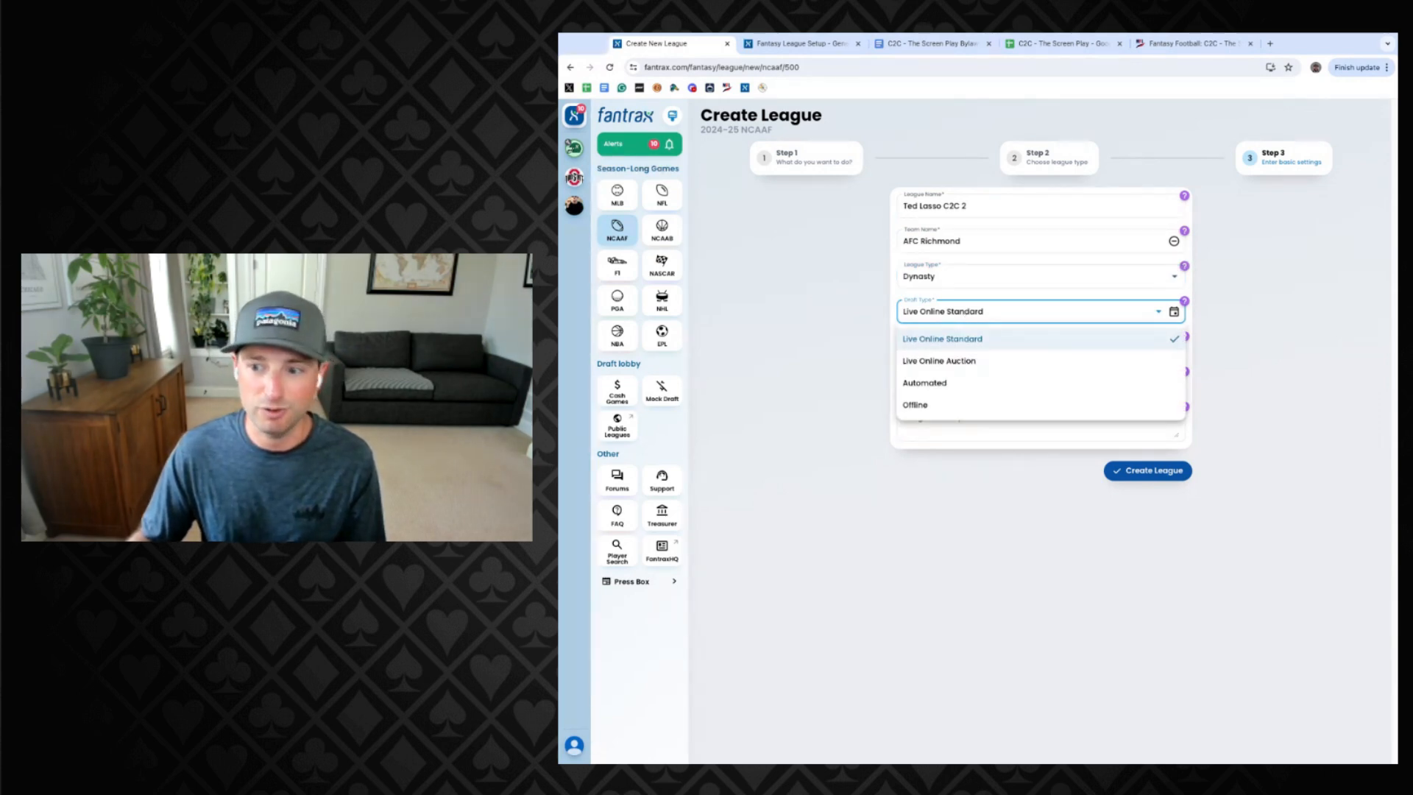
{"action": "left_click", "coordinate": [868, 318]}
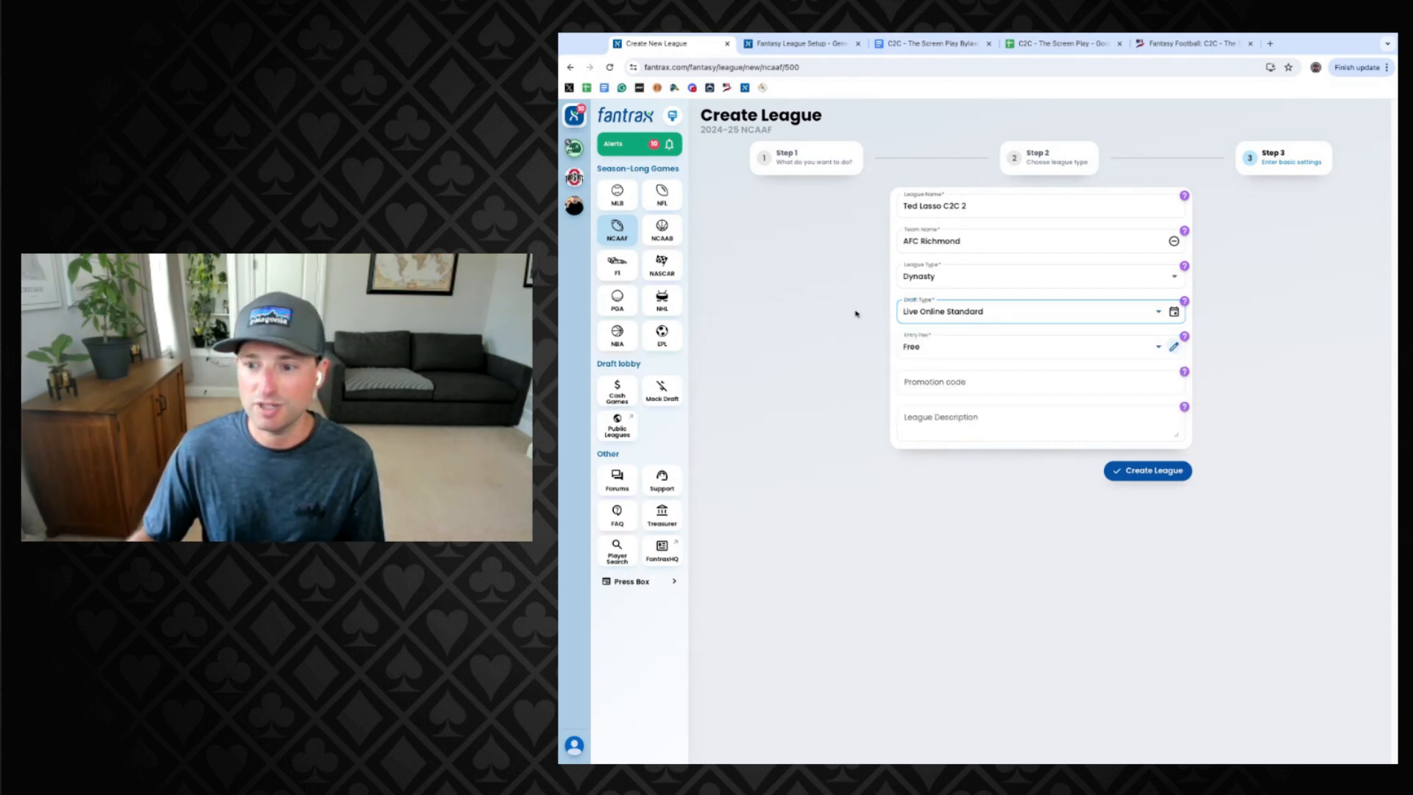
Check the entry fee options, keep the fee at Free, and create the league.
{"action": "left_click", "coordinate": [962, 349]}
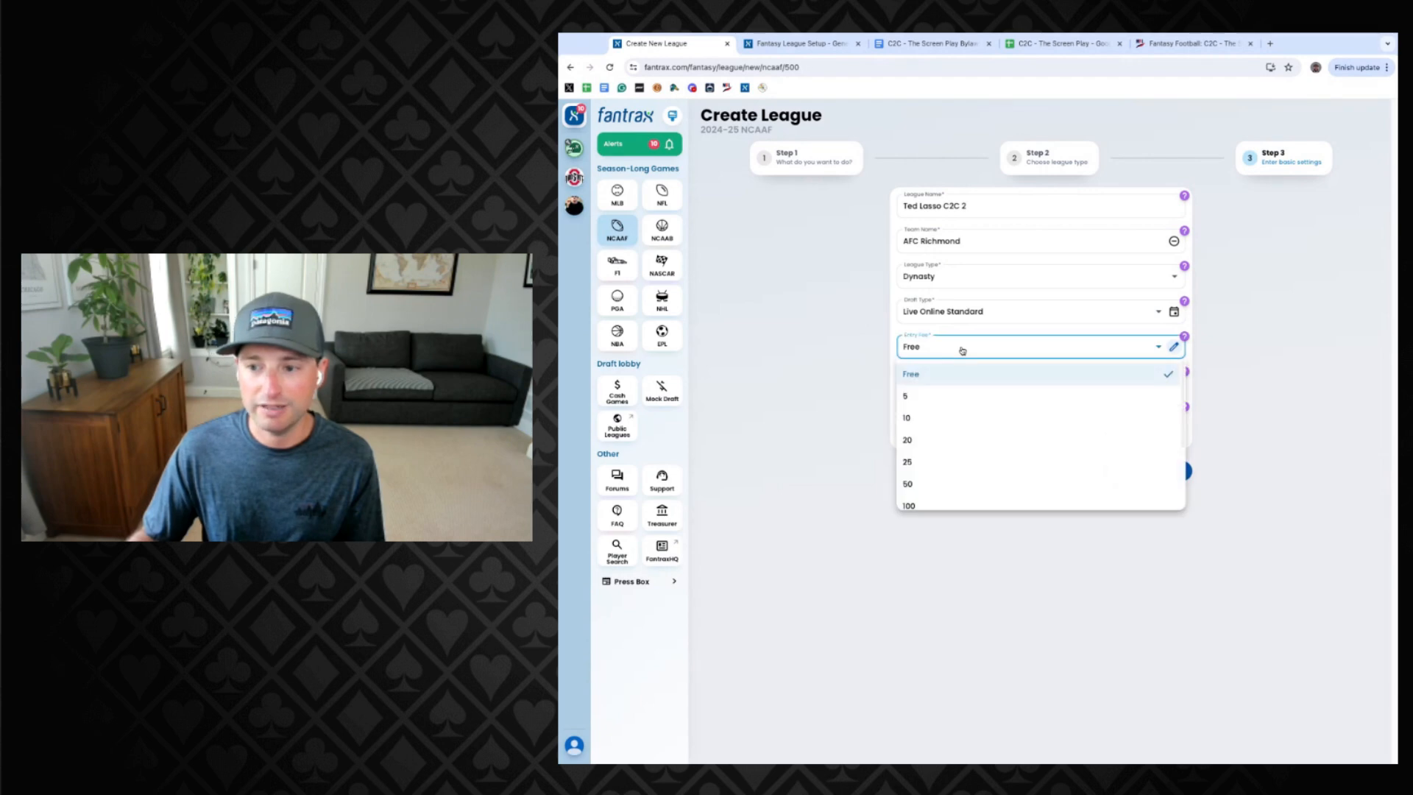
{"action": "left_click", "coordinate": [875, 334]}
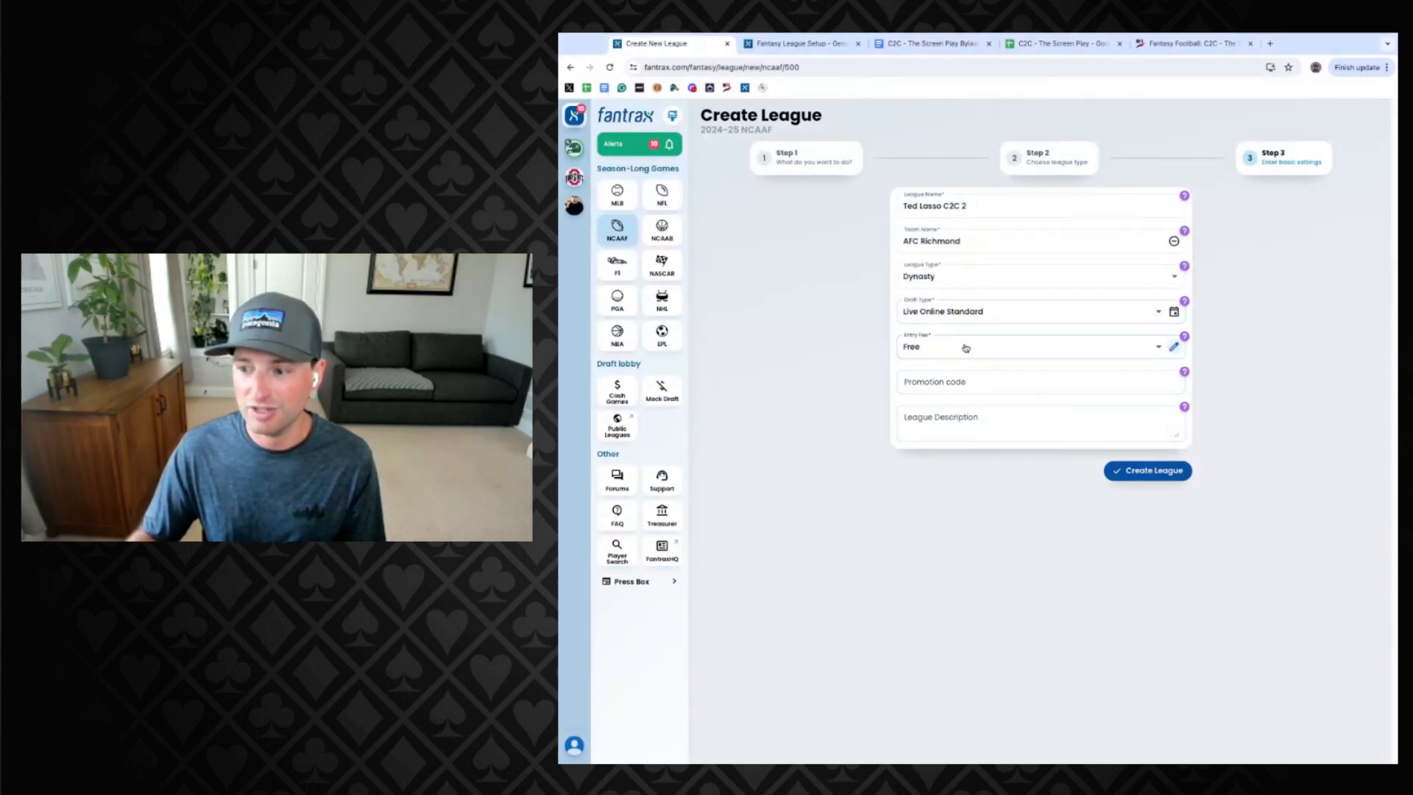
{"action": "left_click", "coordinate": [1141, 478]}
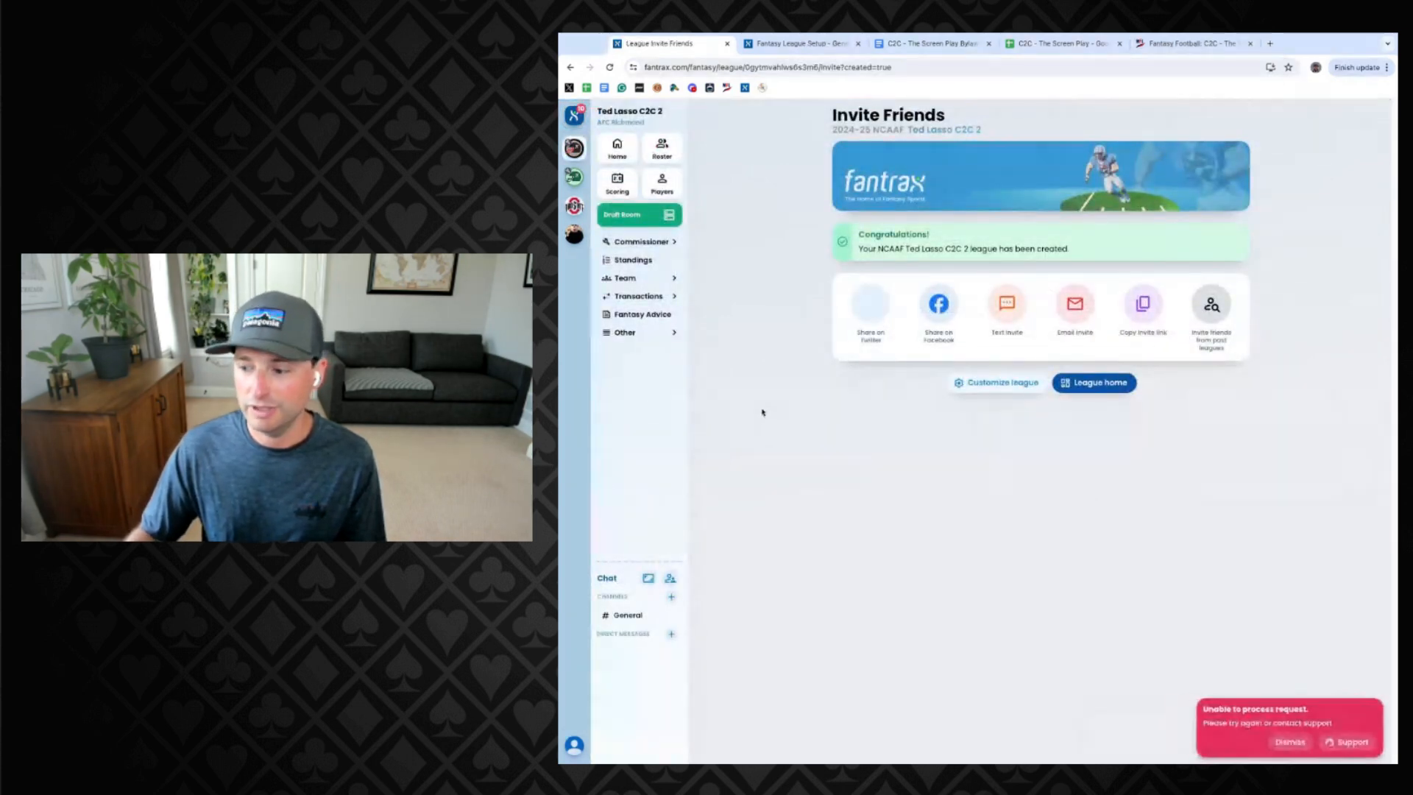
{"action": "left_click", "coordinate": [1291, 741]}
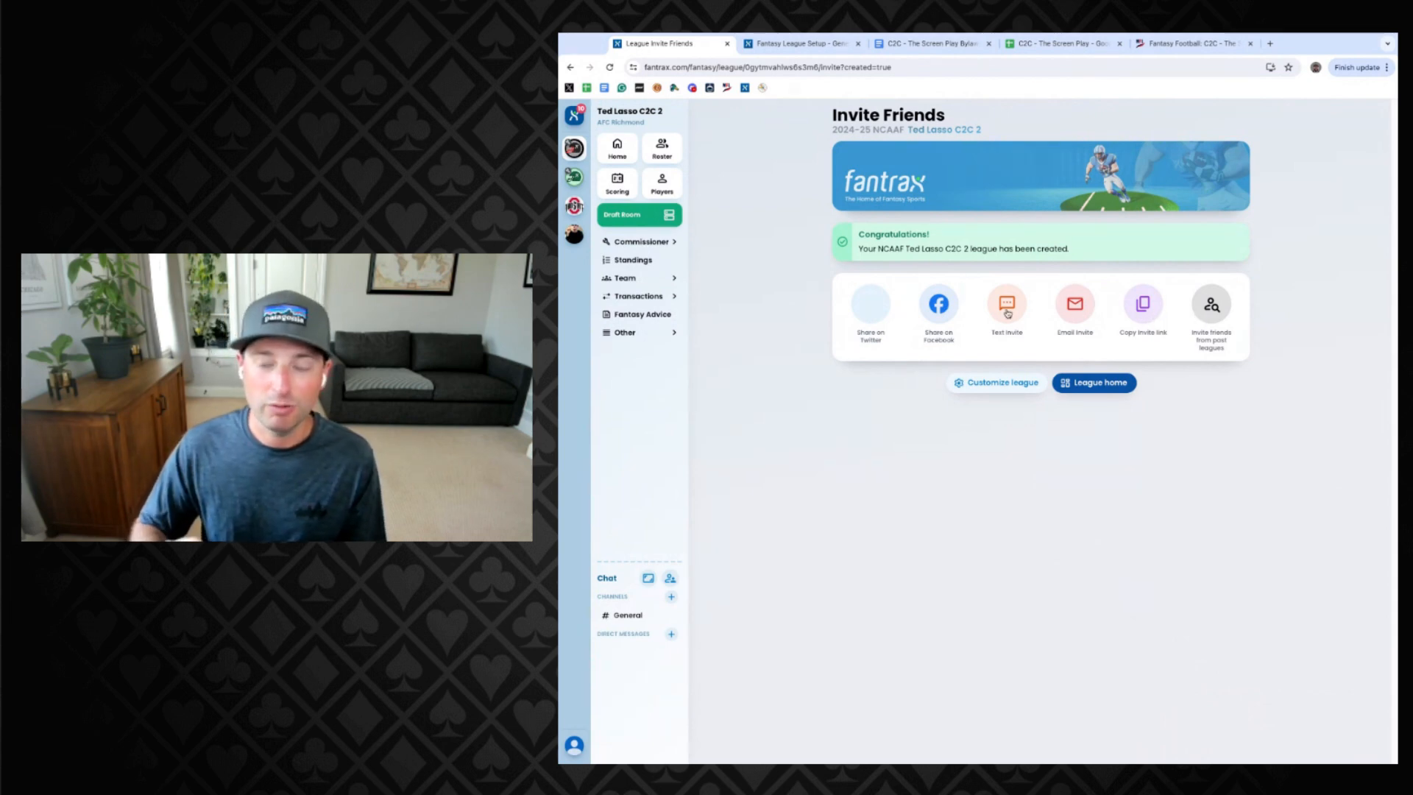
Open the commissioner's League Setup and review the general league info and scoring system options.
{"action": "mouse_move", "coordinate": [656, 243]}
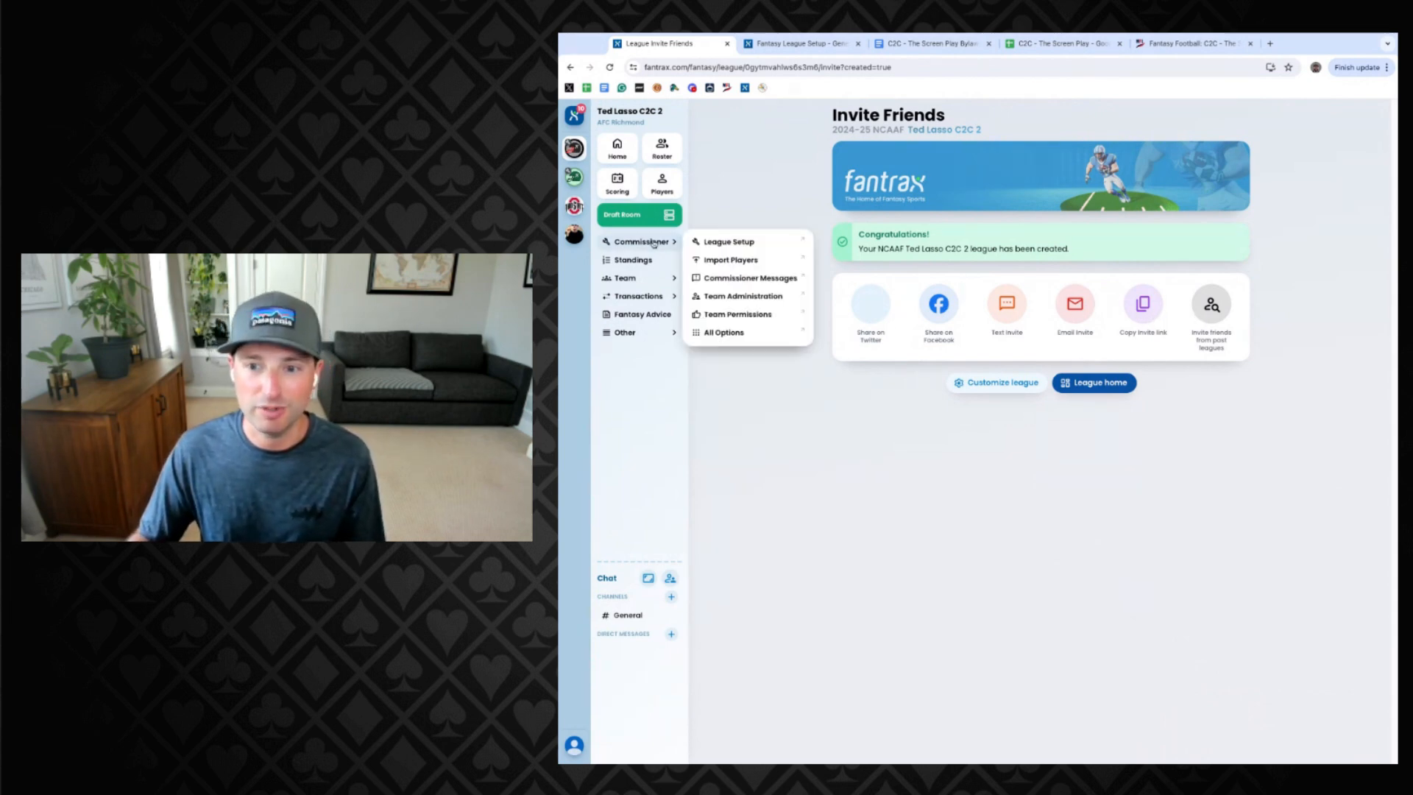
{"action": "left_click", "coordinate": [731, 245]}
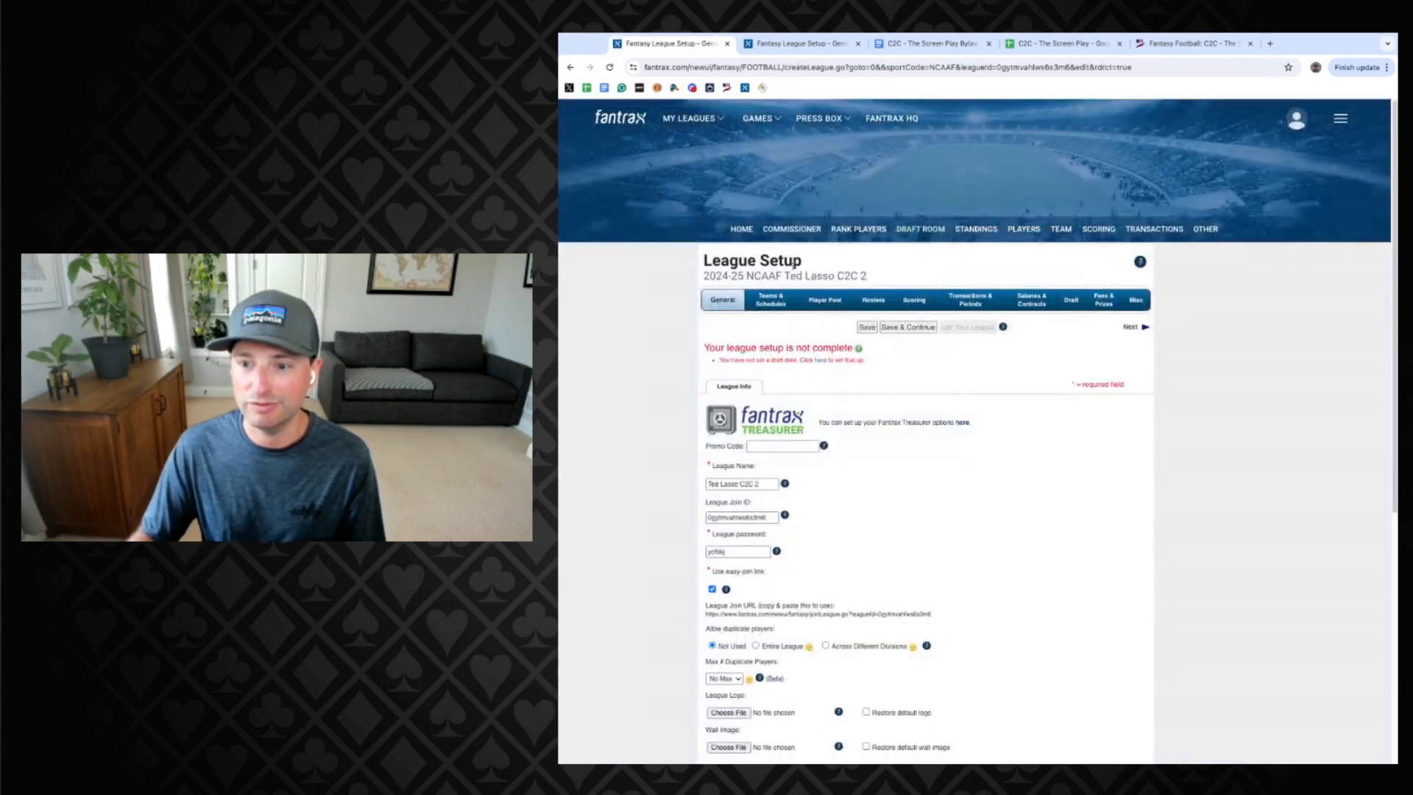
{"action": "scroll", "coordinate": [1053, 399], "scroll_direction": "down", "scroll_amount": 2}
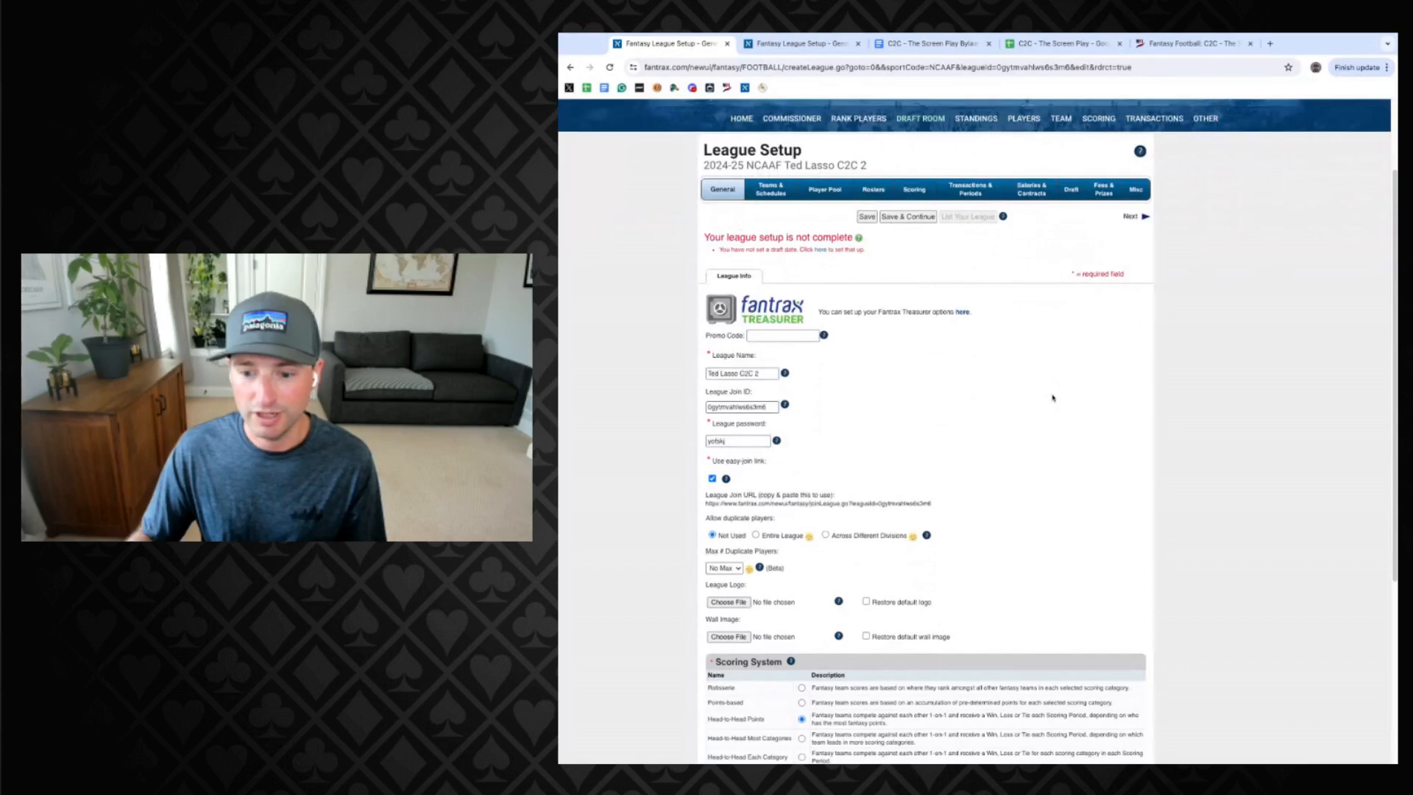
{"action": "scroll", "coordinate": [1050, 394], "scroll_direction": "down", "scroll_amount": 3}
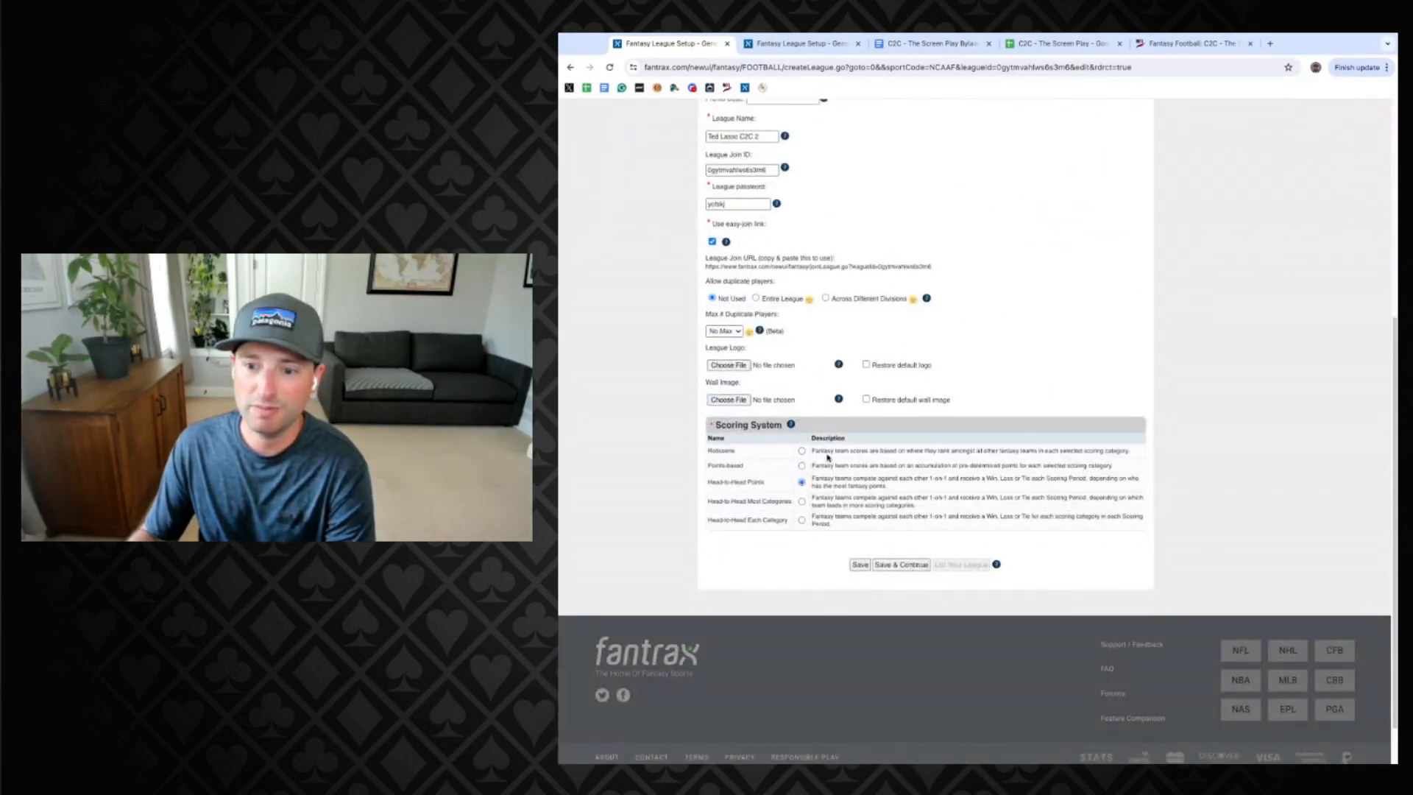
{"action": "scroll", "coordinate": [771, 423], "scroll_direction": "up", "scroll_amount": 1}
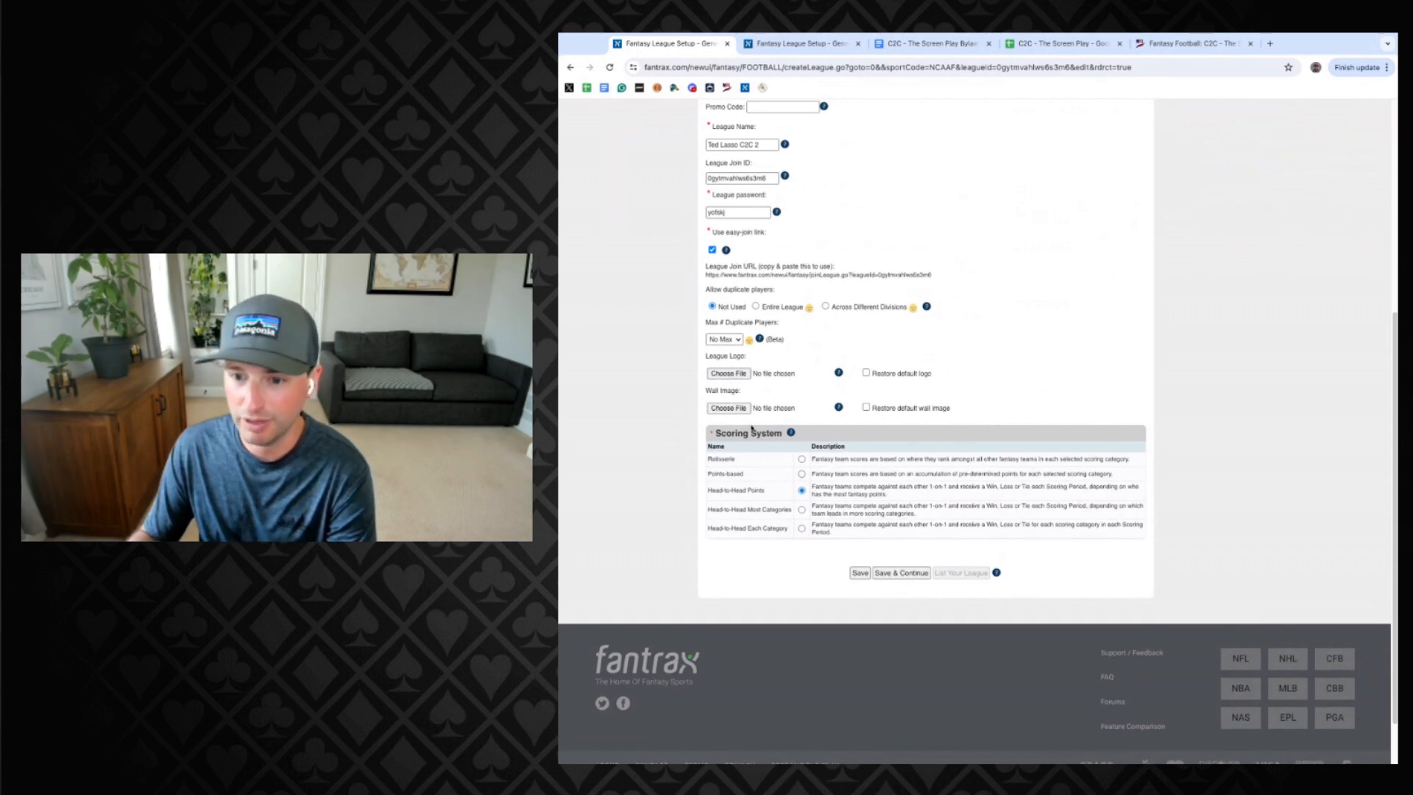
{"action": "scroll", "coordinate": [763, 333], "scroll_direction": "up", "scroll_amount": 3}
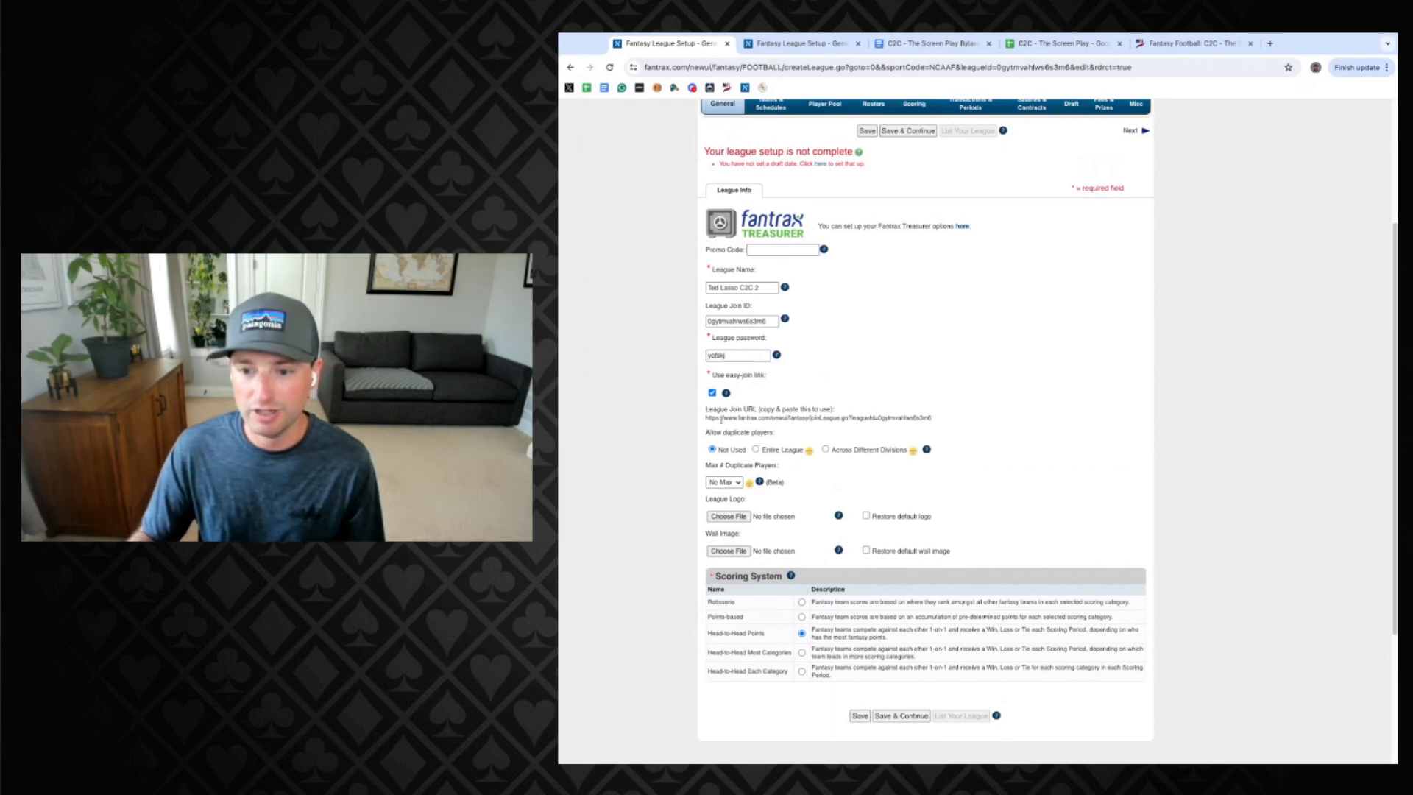
{"action": "scroll", "coordinate": [907, 414], "scroll_direction": "up", "scroll_amount": 1}
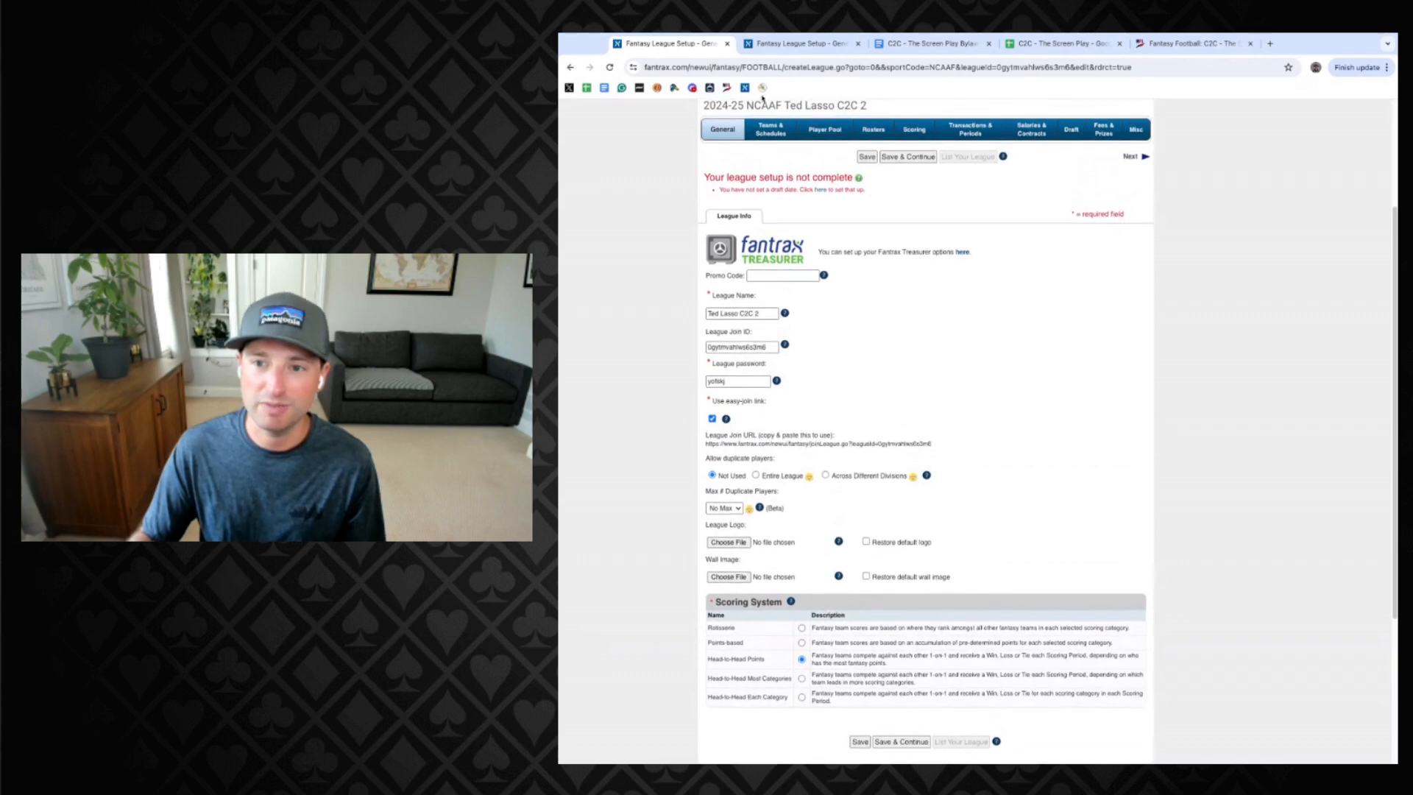
Review the Teams & Schedules settings for teams, divisions and the season schedule.
{"action": "left_click", "coordinate": [767, 132]}
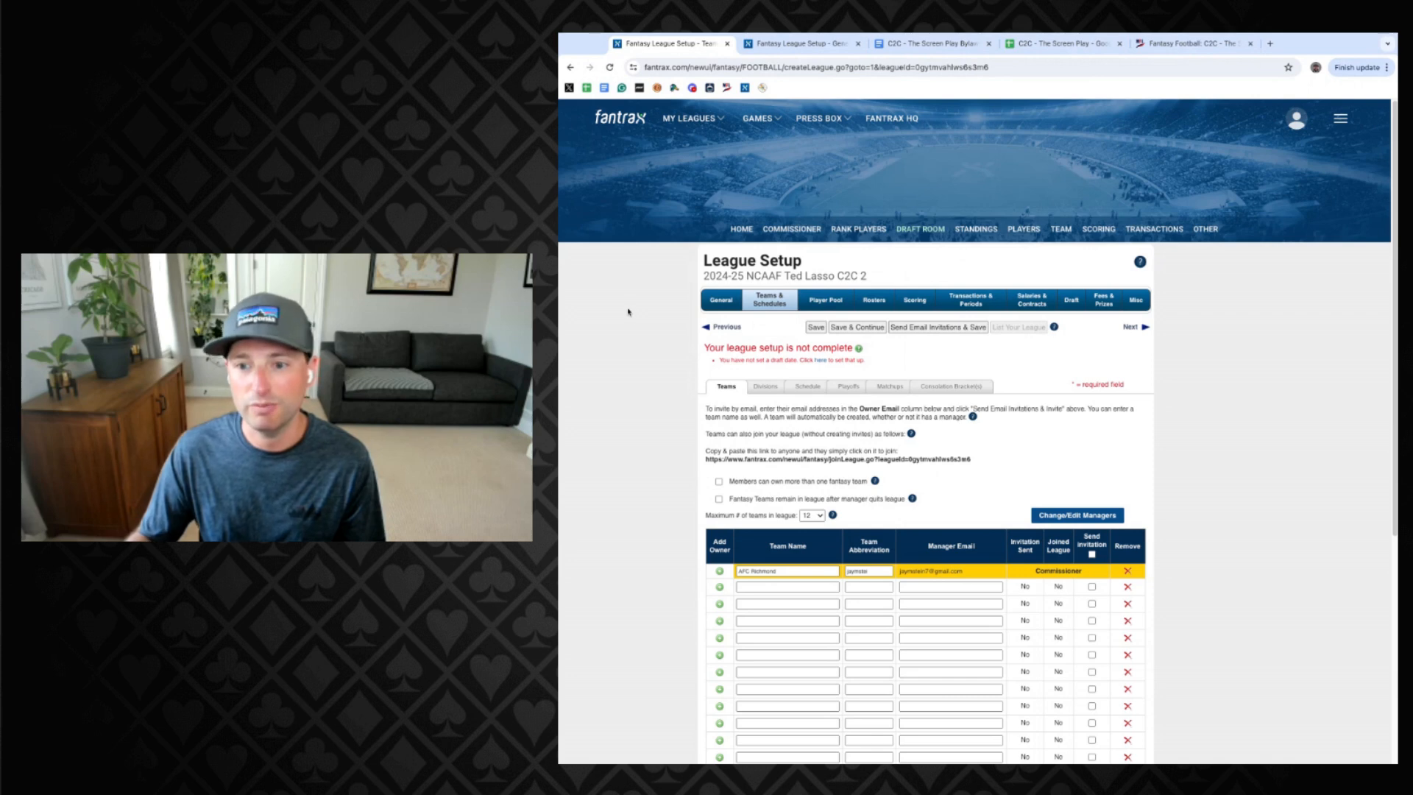
{"action": "scroll", "coordinate": [629, 312], "scroll_direction": "down", "scroll_amount": 2}
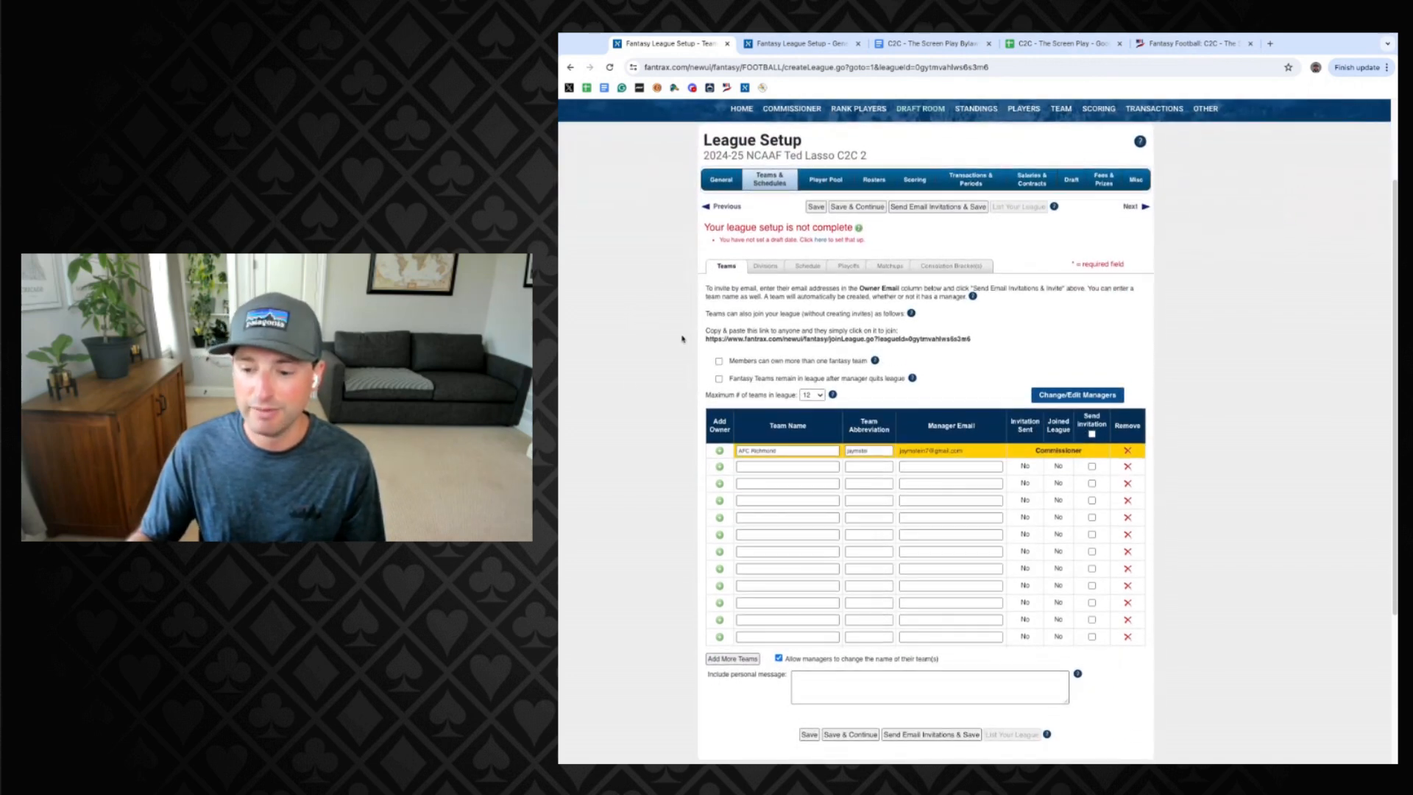
{"action": "scroll", "coordinate": [696, 412], "scroll_direction": "down", "scroll_amount": 1}
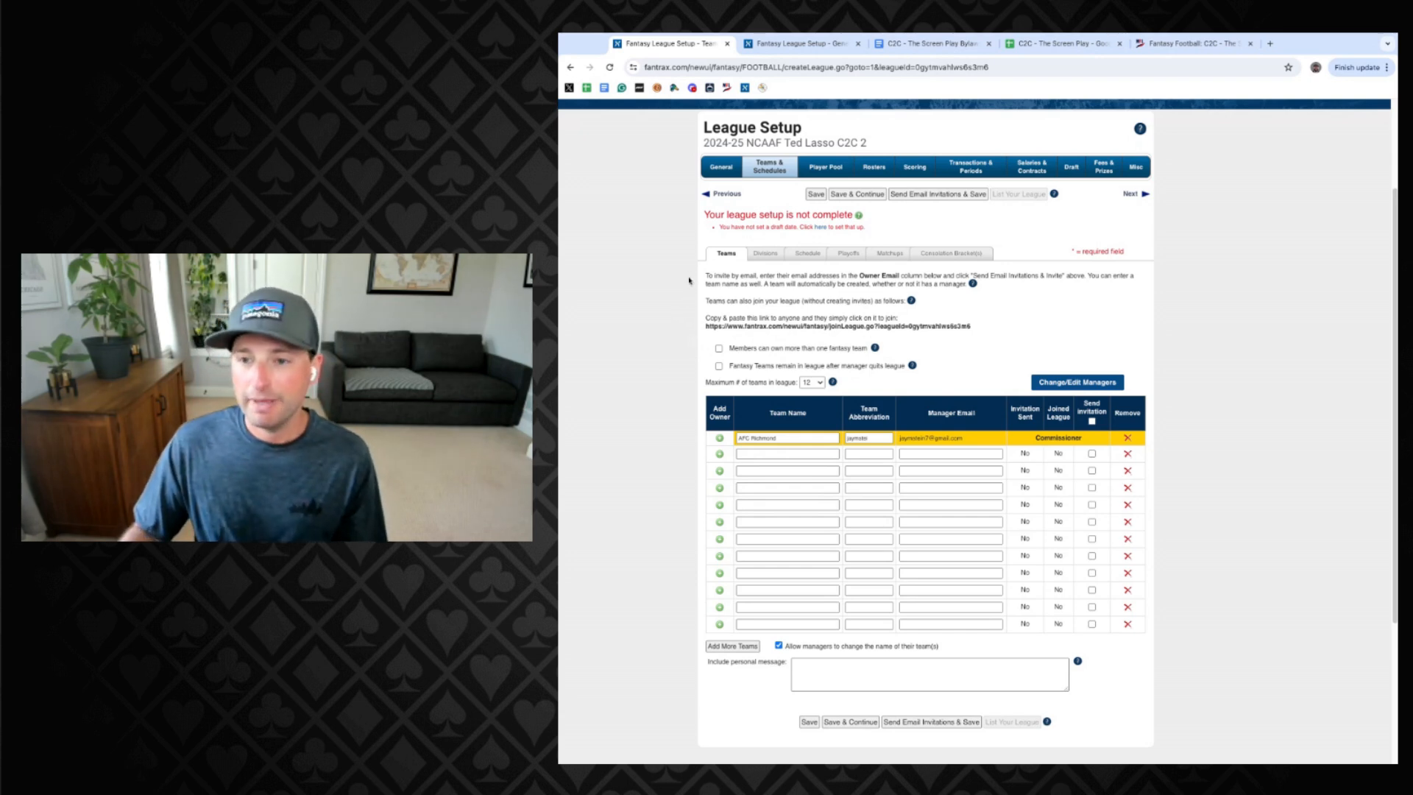
{"action": "left_click", "coordinate": [765, 254]}
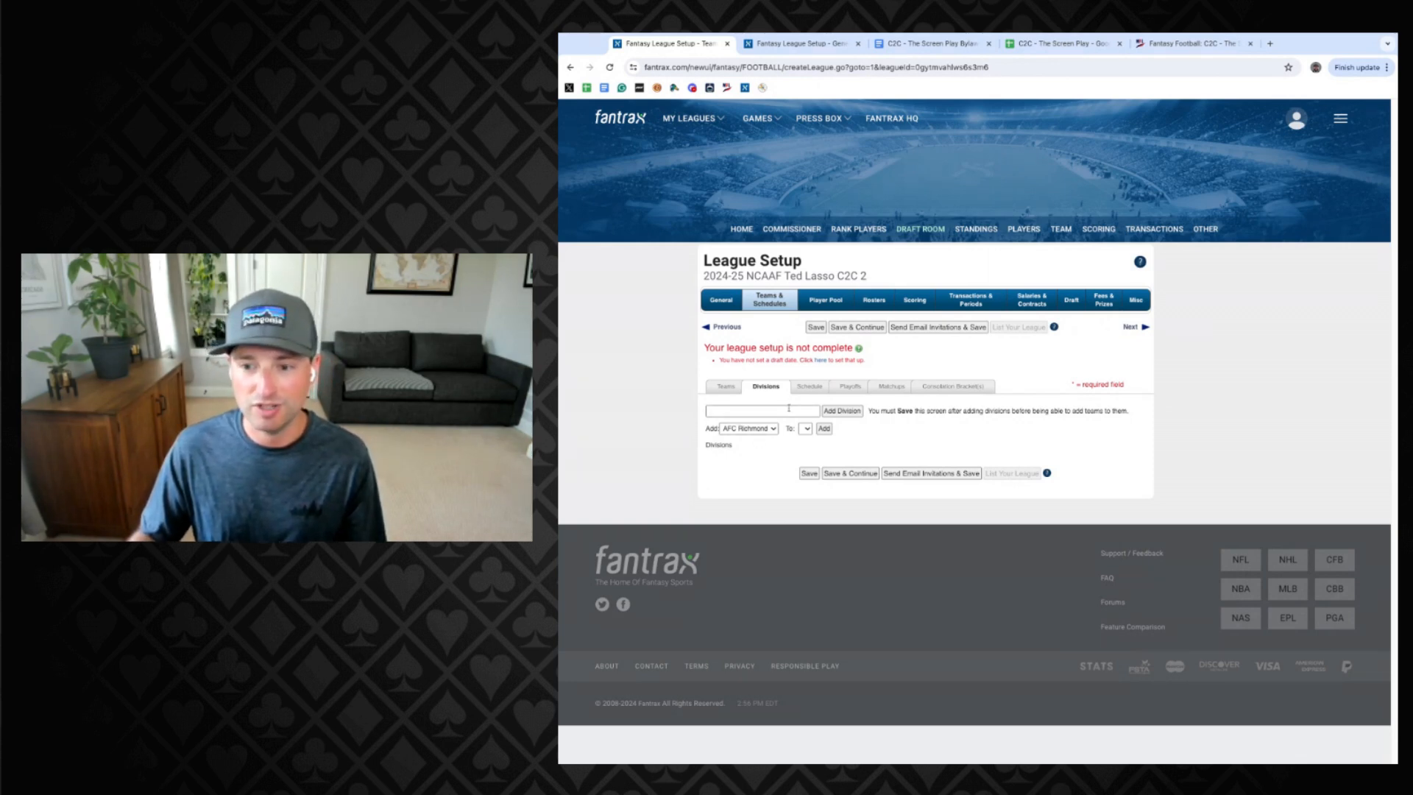
{"action": "left_click", "coordinate": [804, 389]}
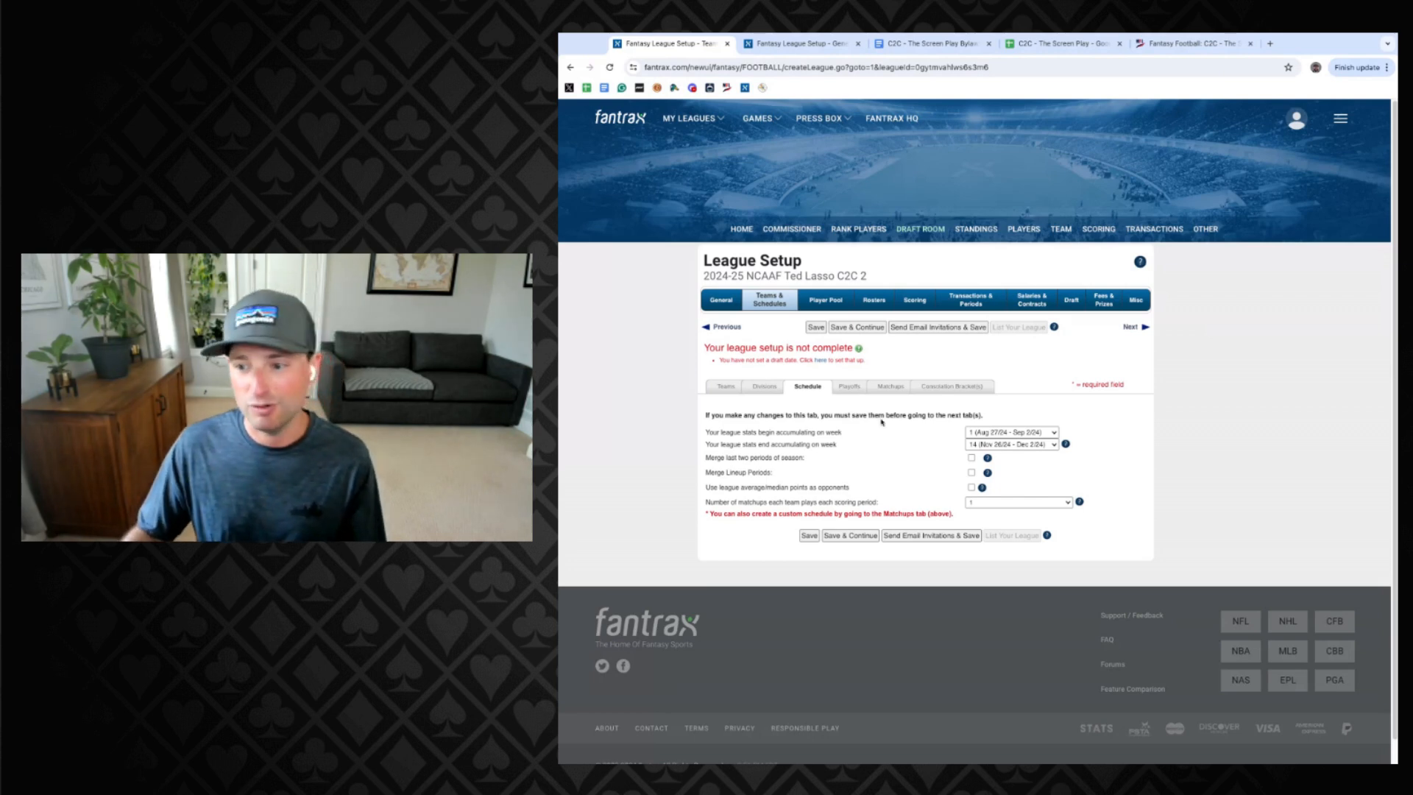
In the playoff settings, make period 11 (Nov 5 - Nov 11, 2024) the last regular season period and set 6 teams qualifying.
{"action": "left_click", "coordinate": [847, 387]}
{"action": "scroll", "coordinate": [838, 474], "scroll_direction": "down", "scroll_amount": 1}
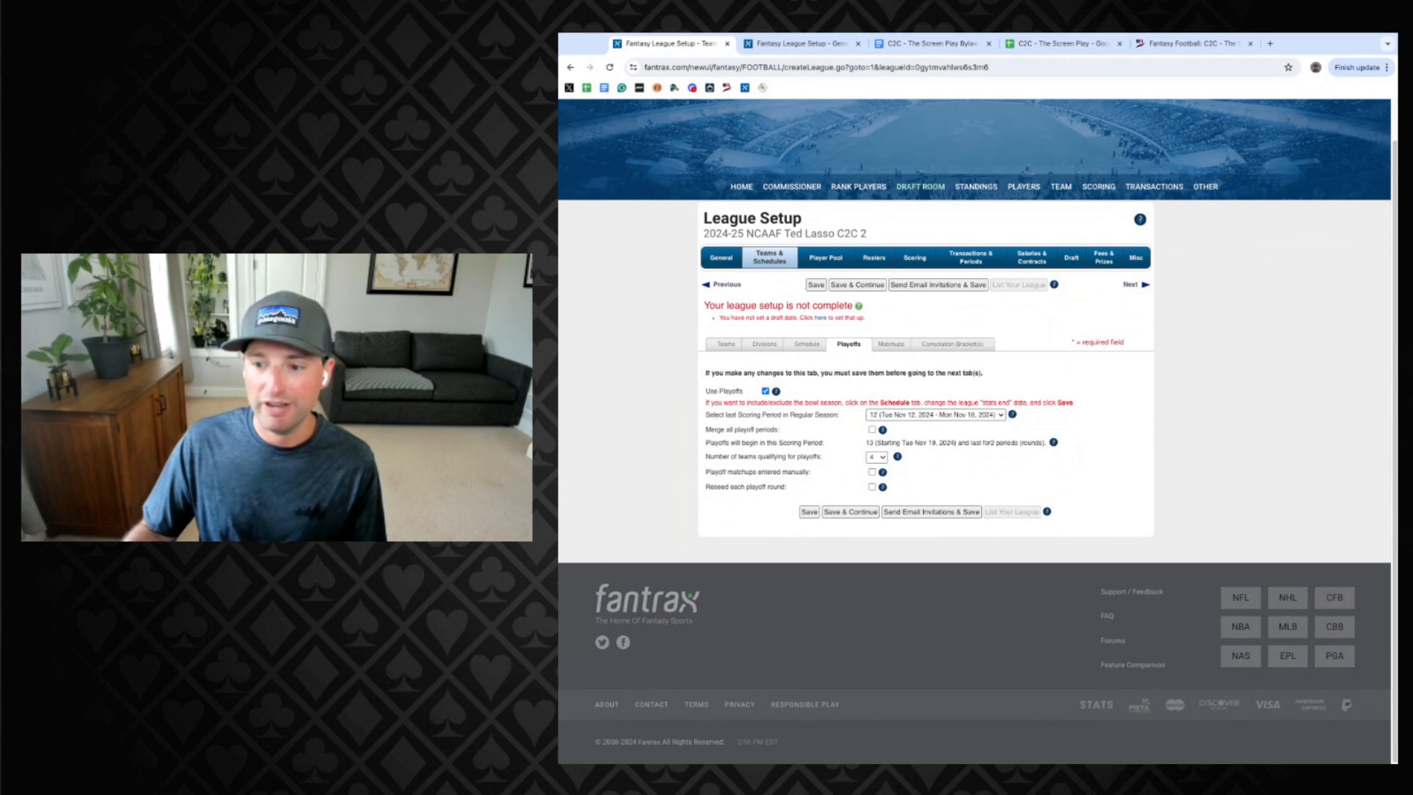
{"action": "key", "text": "Up"}
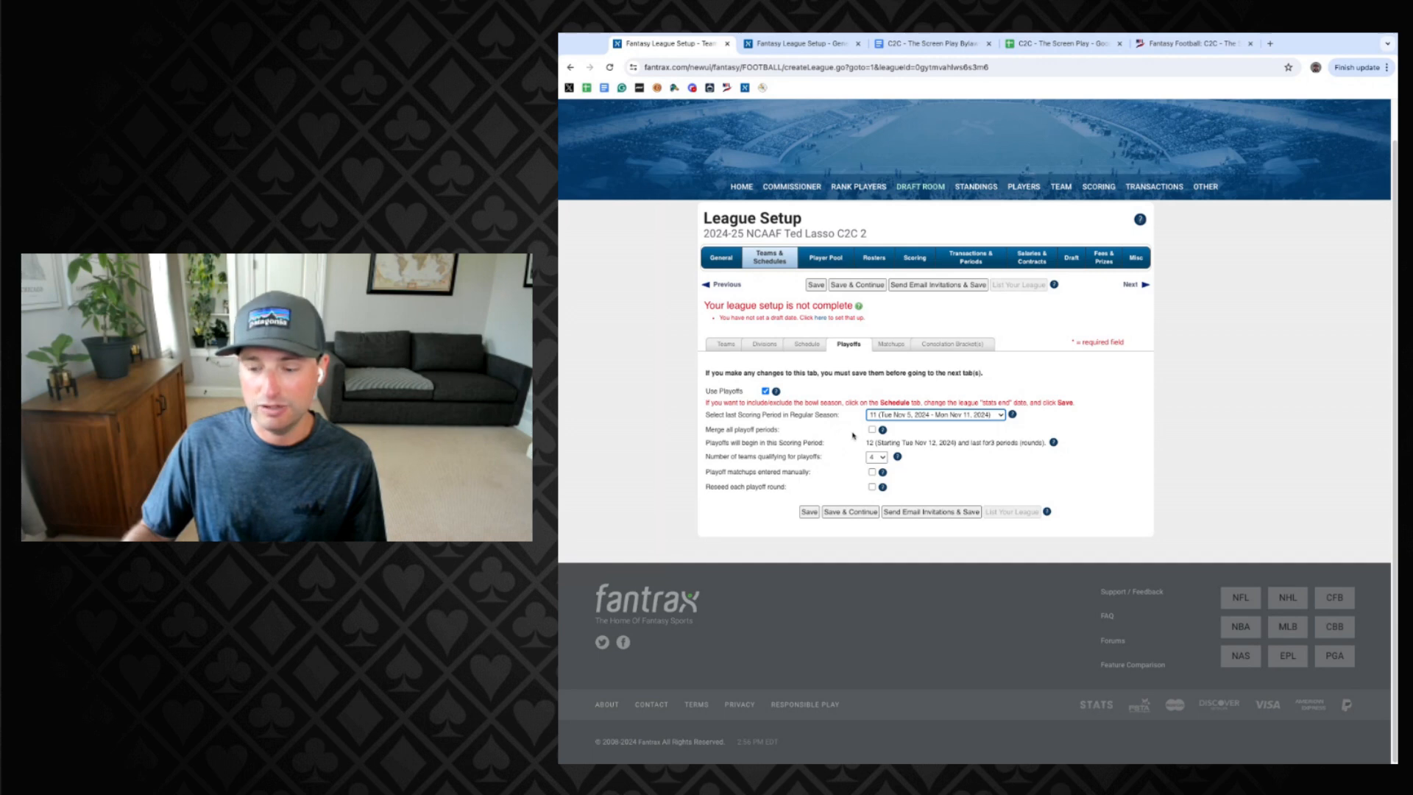
{"action": "left_click", "coordinate": [883, 459]}
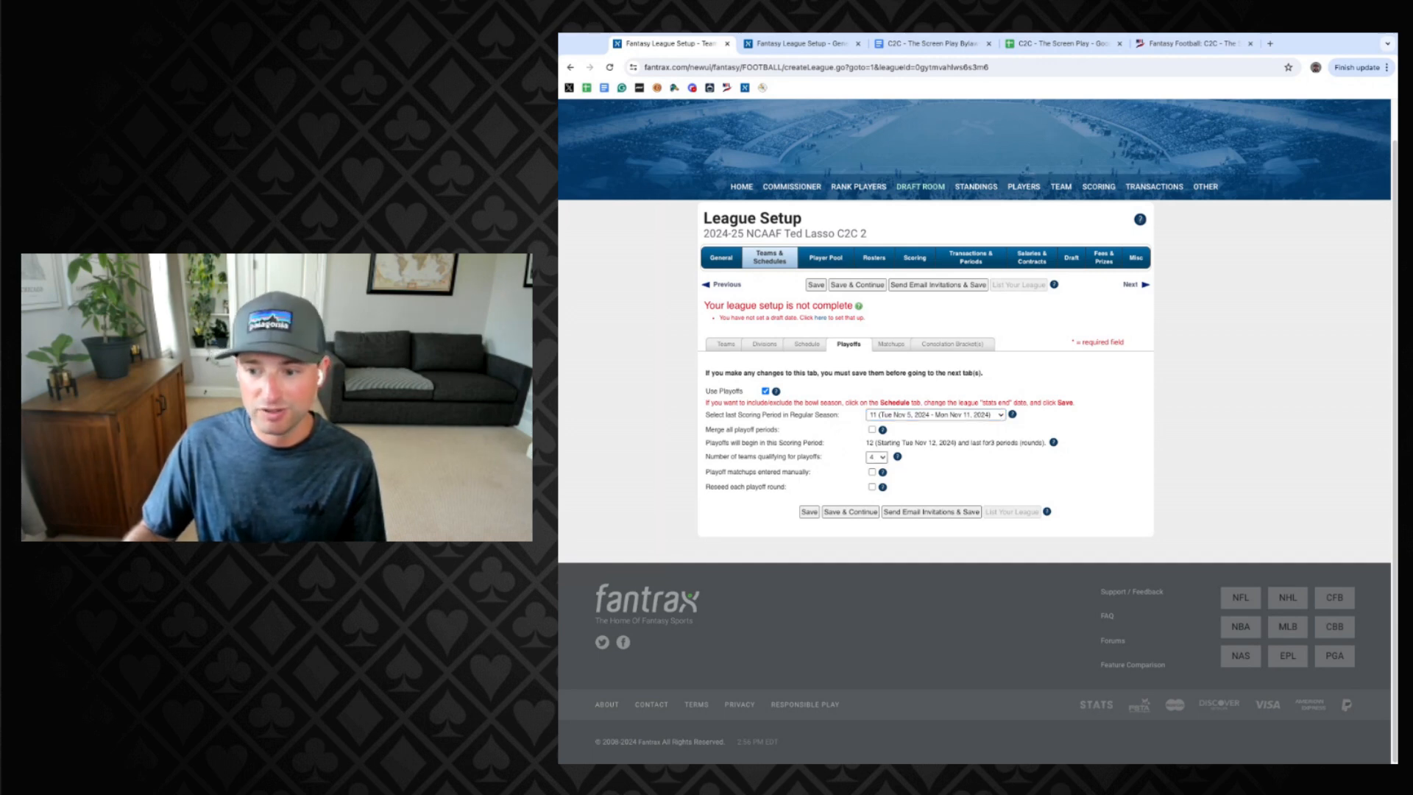
{"action": "left_click", "coordinate": [898, 482]}
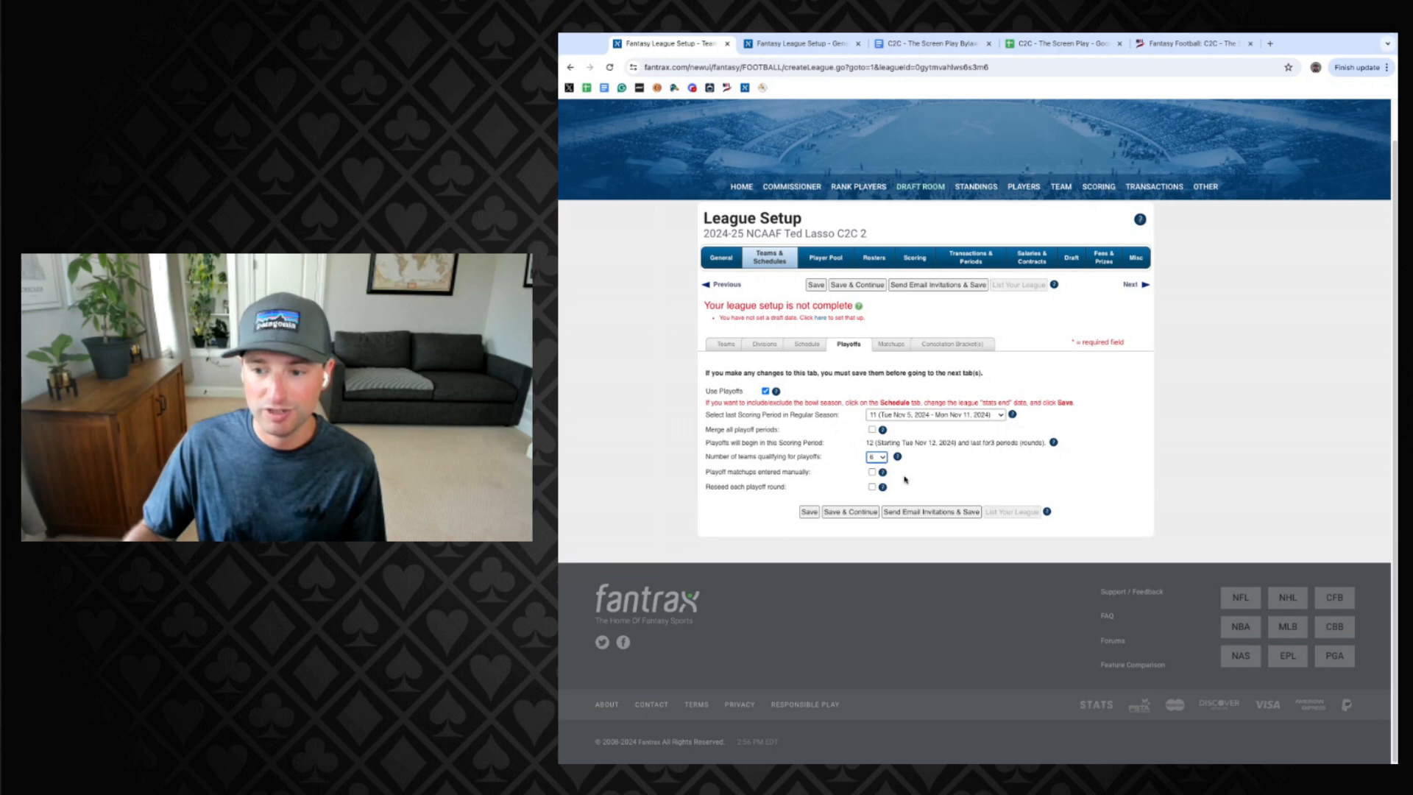
Check the last regular season period and playoff start, keeping period 11, and enable reseeding for each playoff round.
{"action": "left_click", "coordinate": [899, 417]}
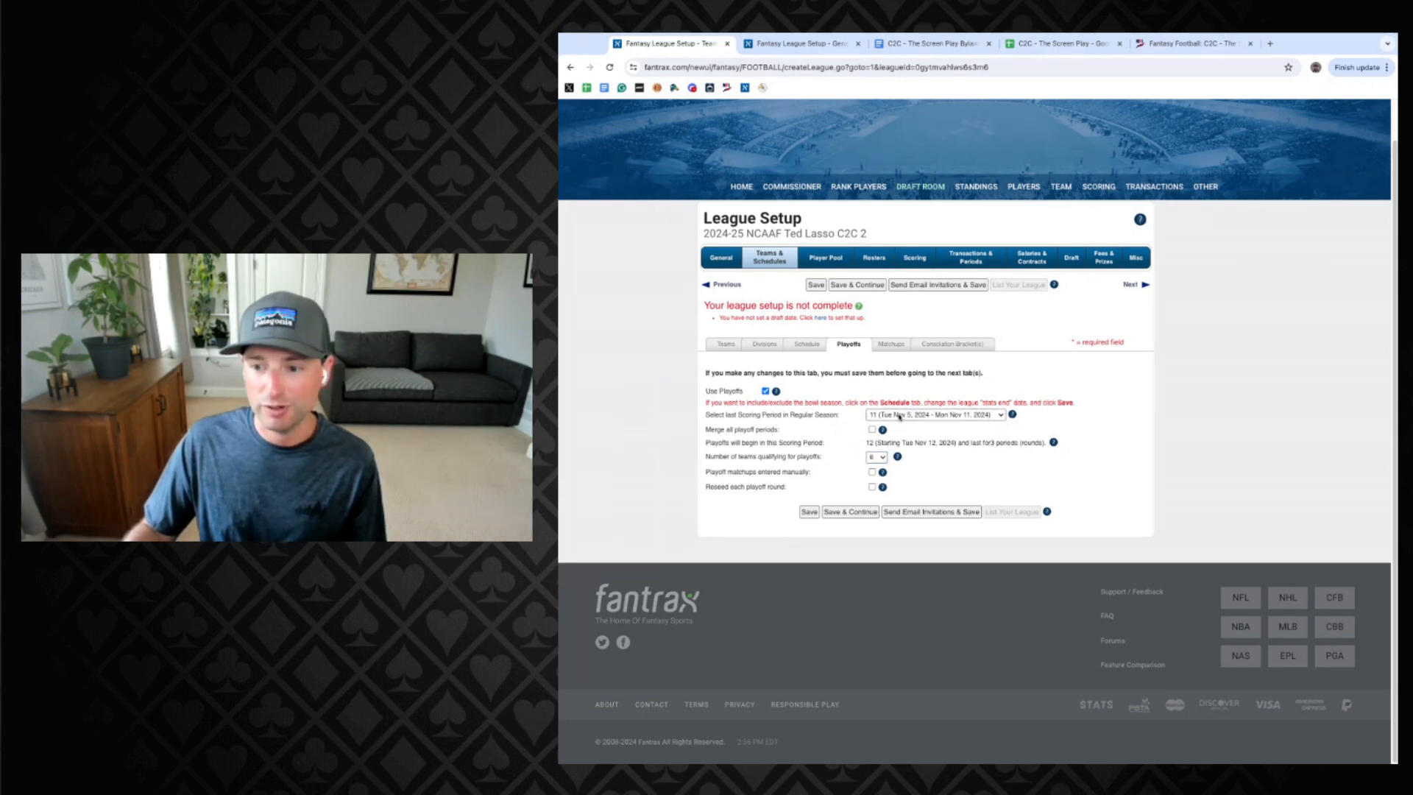
{"action": "left_click", "coordinate": [899, 417]}
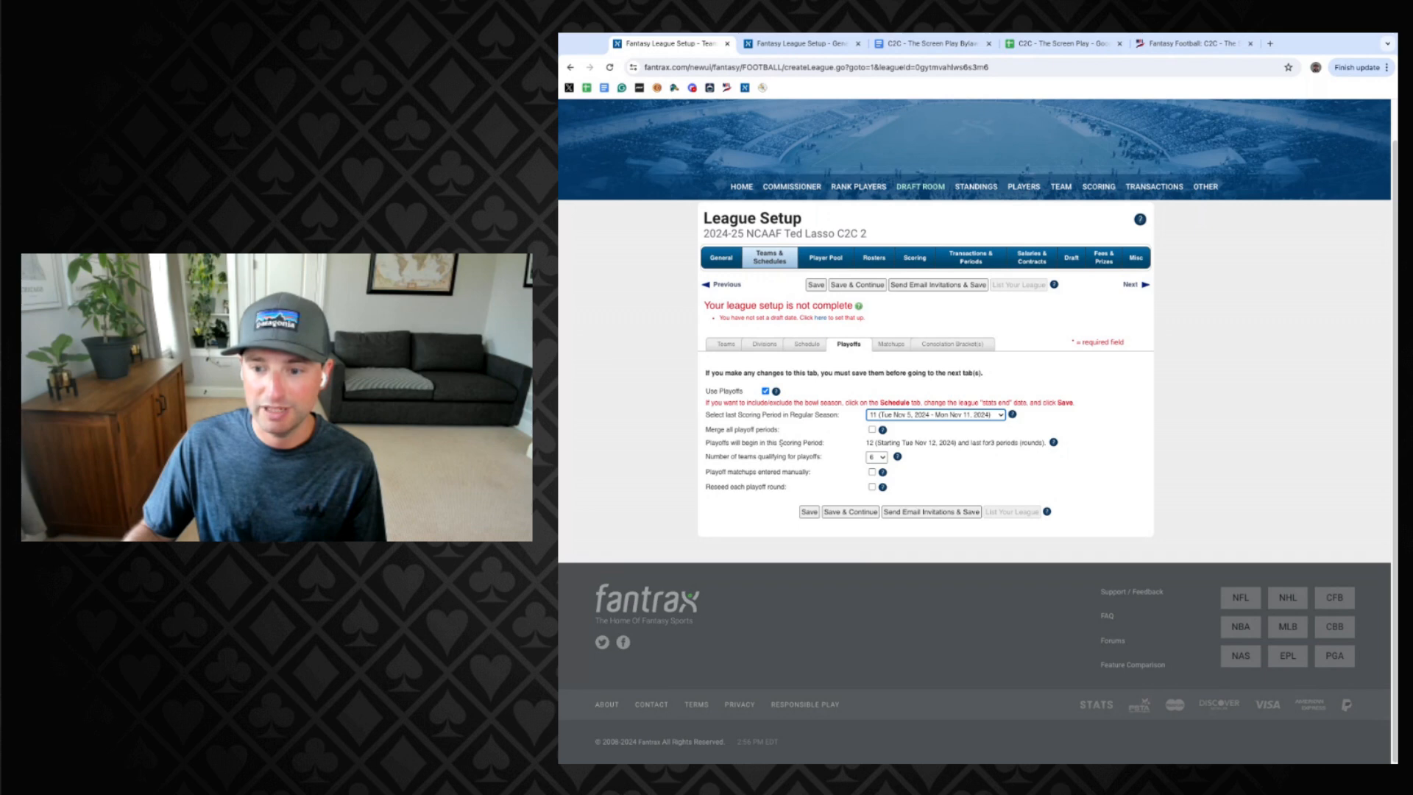
{"action": "left_click_drag", "start_coordinate": [866, 444], "coordinate": [895, 443]}
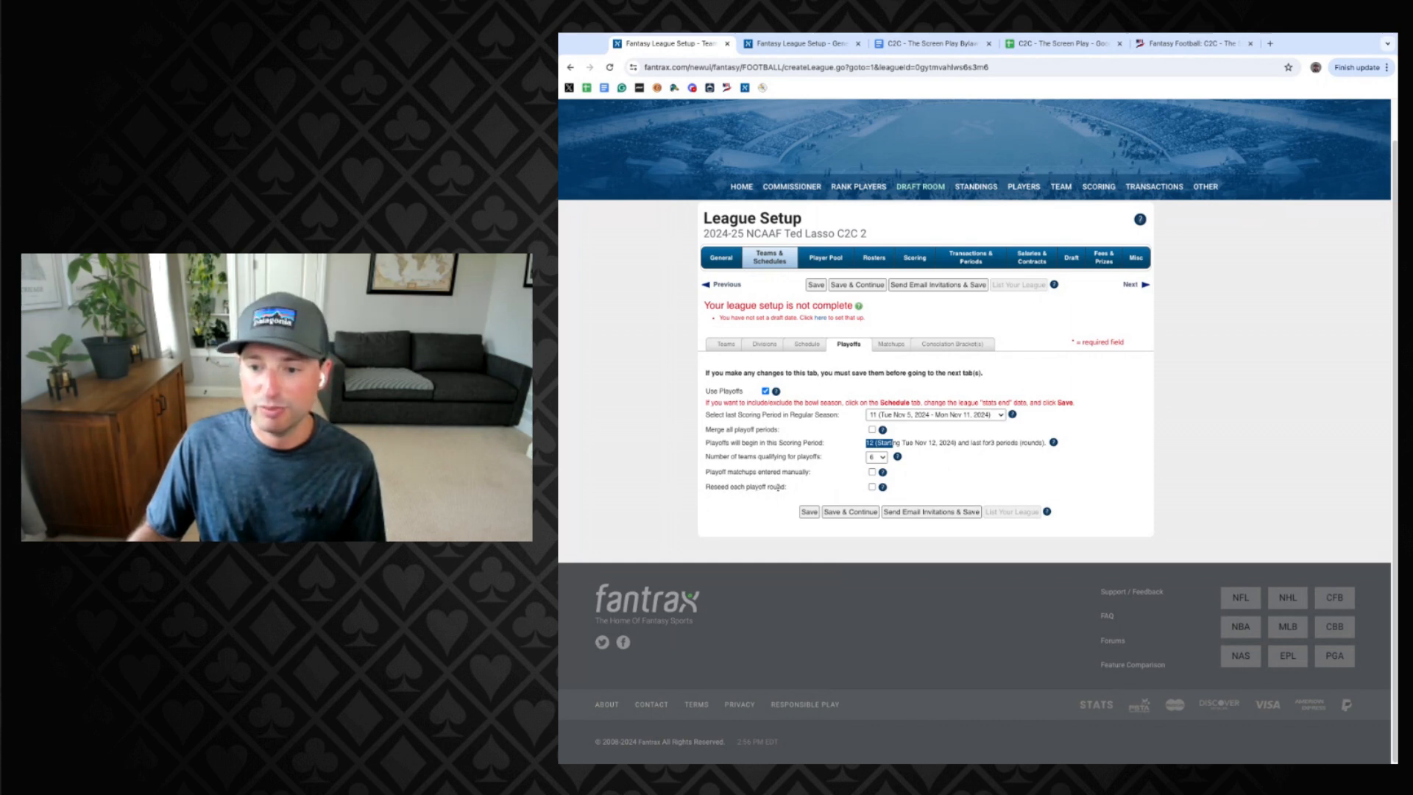
{"action": "left_click", "coordinate": [872, 487]}
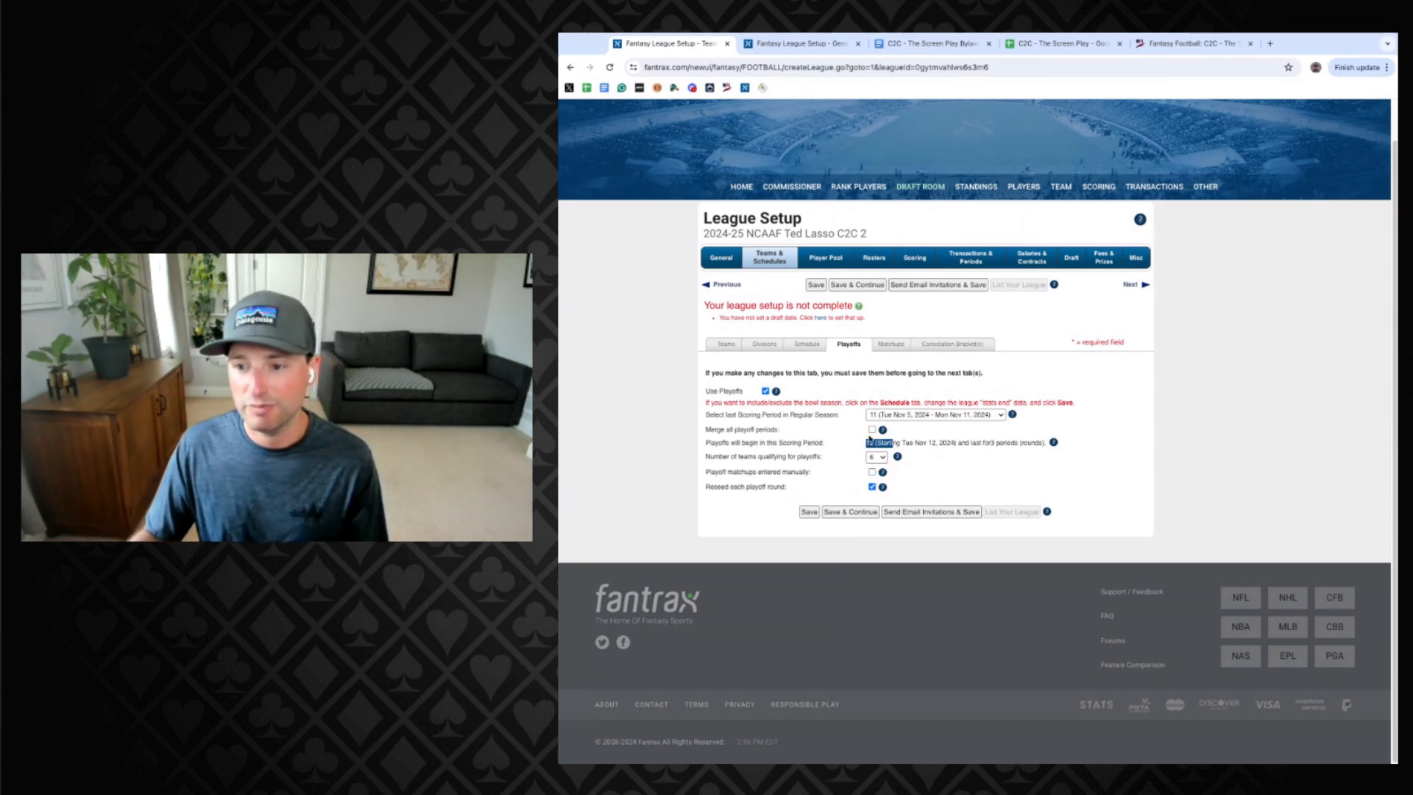
Review the matchup generation options and the consolation bracket settings.
{"action": "left_click", "coordinate": [894, 346]}
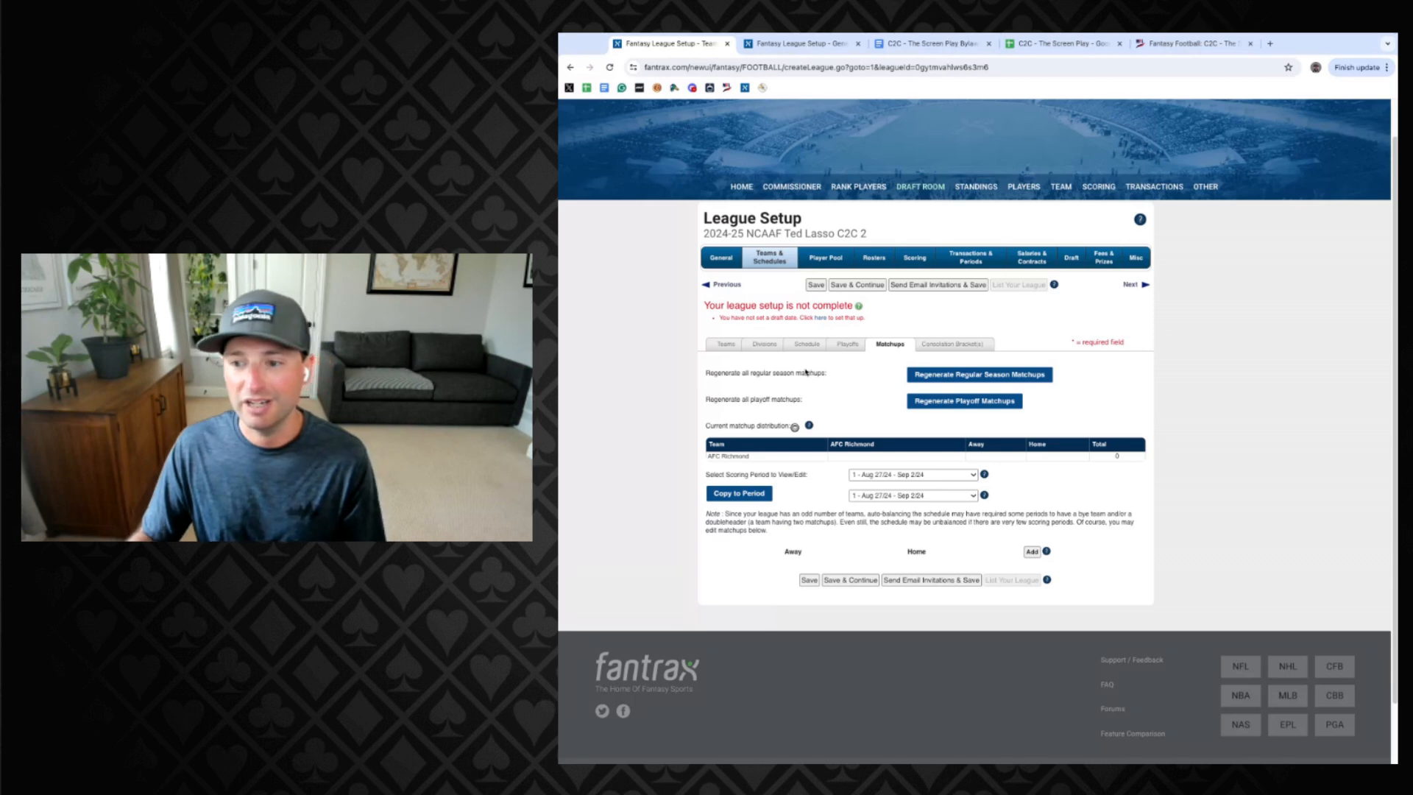
{"action": "left_click", "coordinate": [943, 345]}
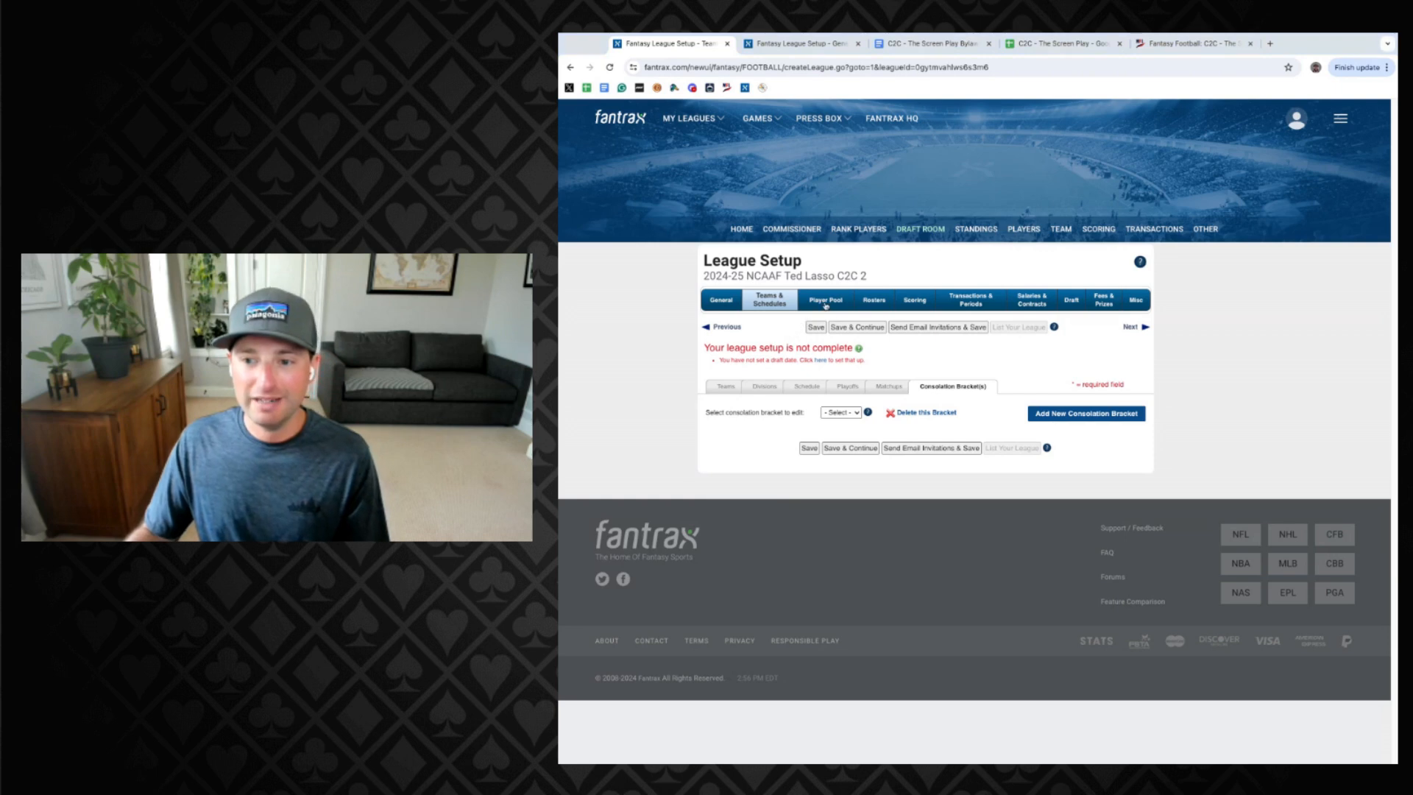
Review the Player Pool conferences and teams, keeping the selection at All Division I - Football Bowl Subdivision teams.
{"action": "left_click", "coordinate": [808, 447]}
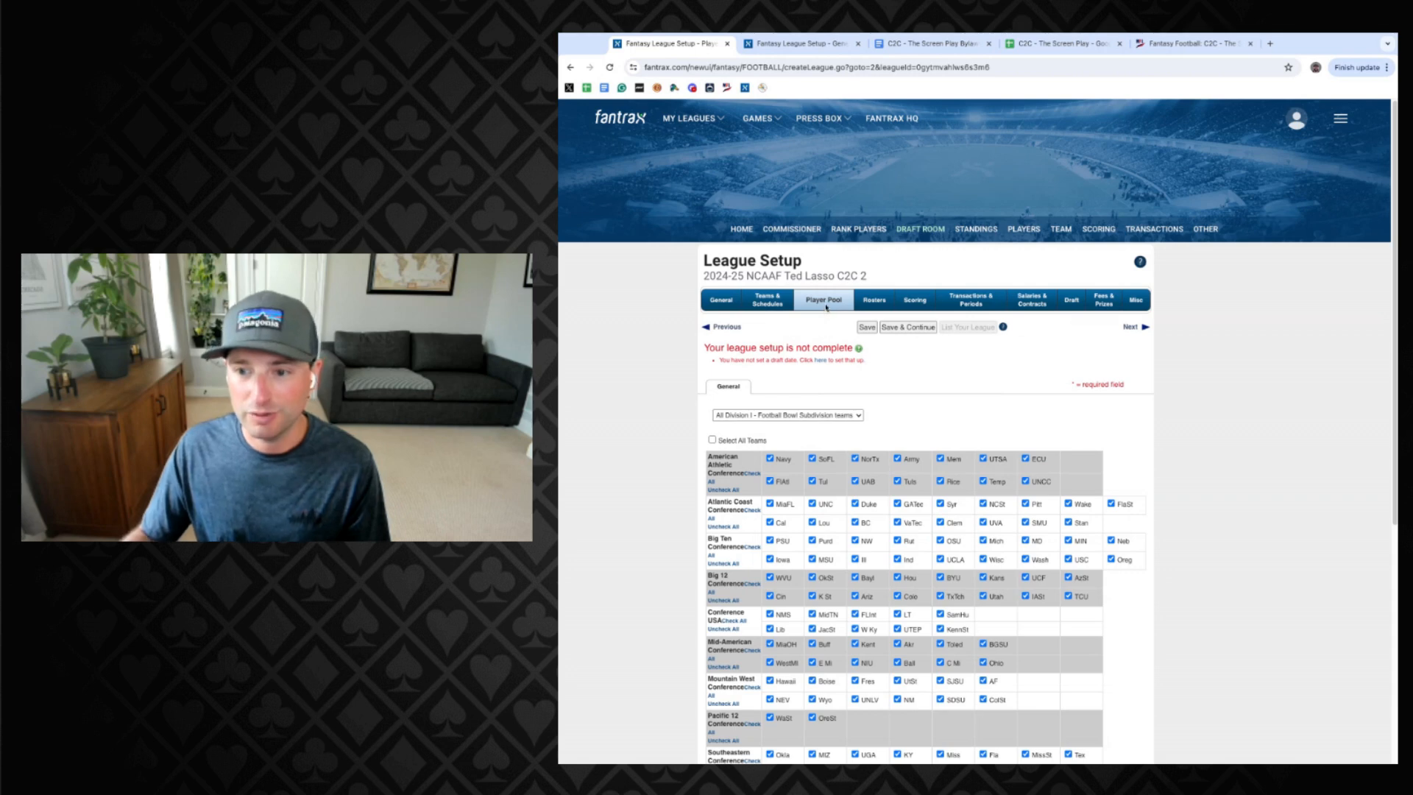
{"action": "scroll", "coordinate": [674, 351], "scroll_direction": "down", "scroll_amount": 3}
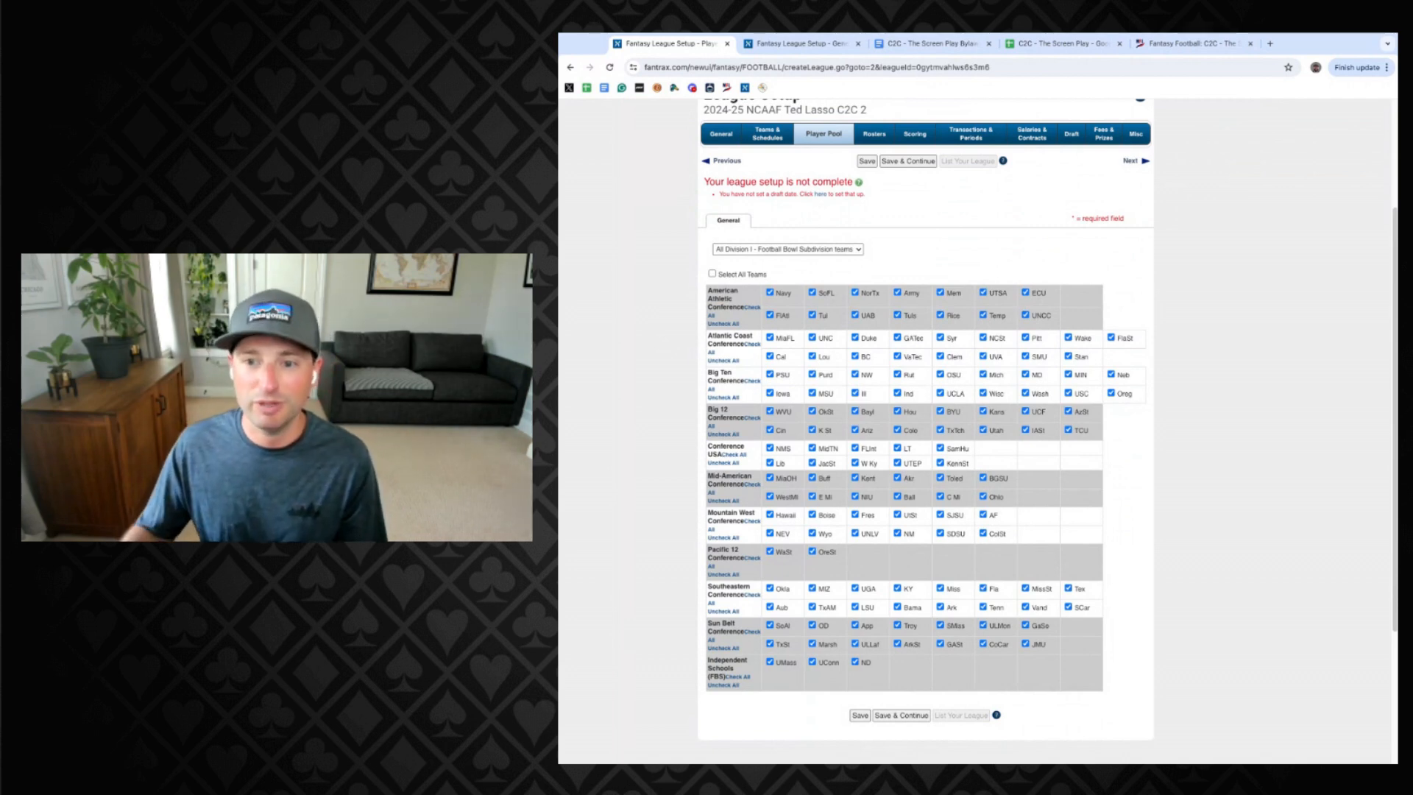
{"action": "left_click", "coordinate": [789, 251]}
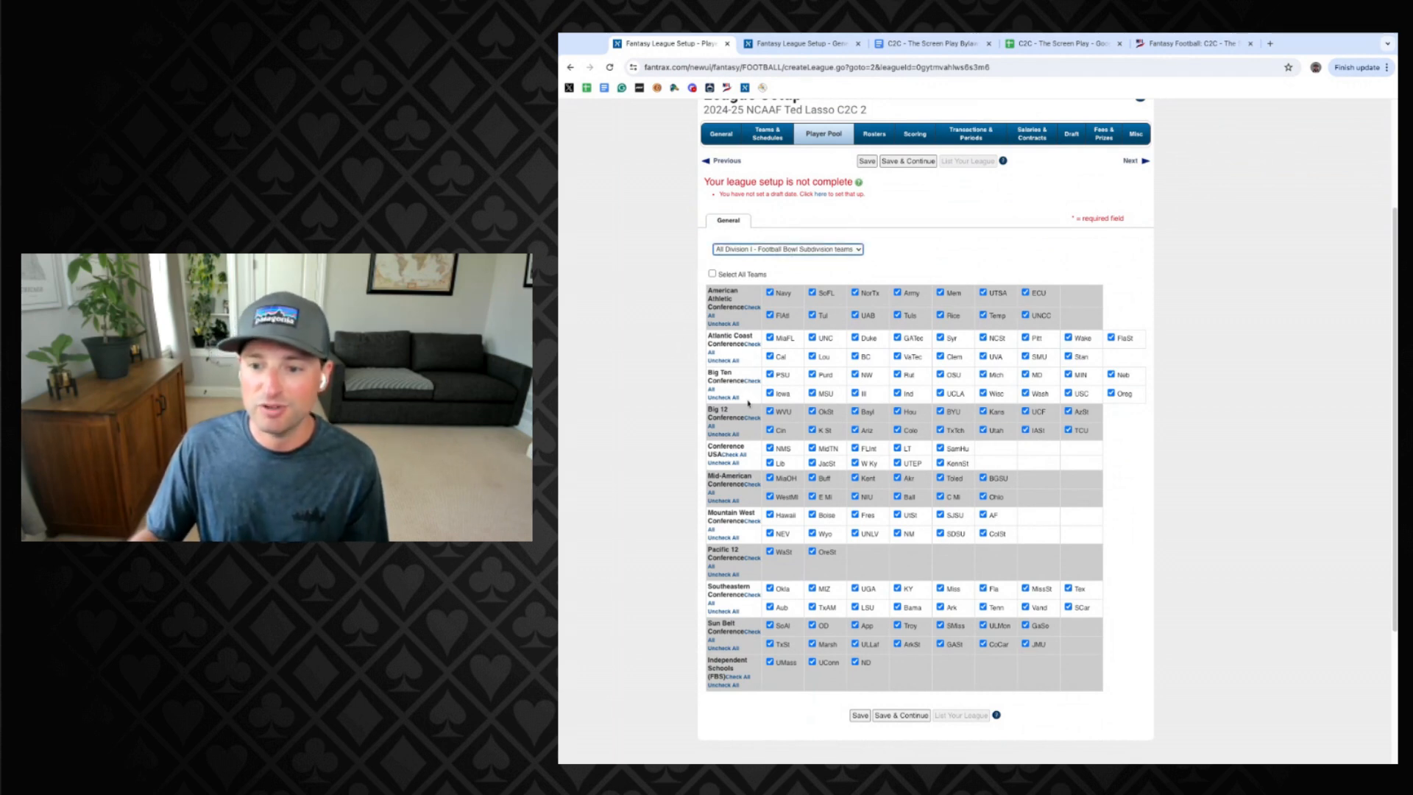
{"action": "scroll", "coordinate": [697, 269], "scroll_direction": "up", "scroll_amount": 1}
{"action": "scroll", "coordinate": [700, 274], "scroll_direction": "down", "scroll_amount": 1}
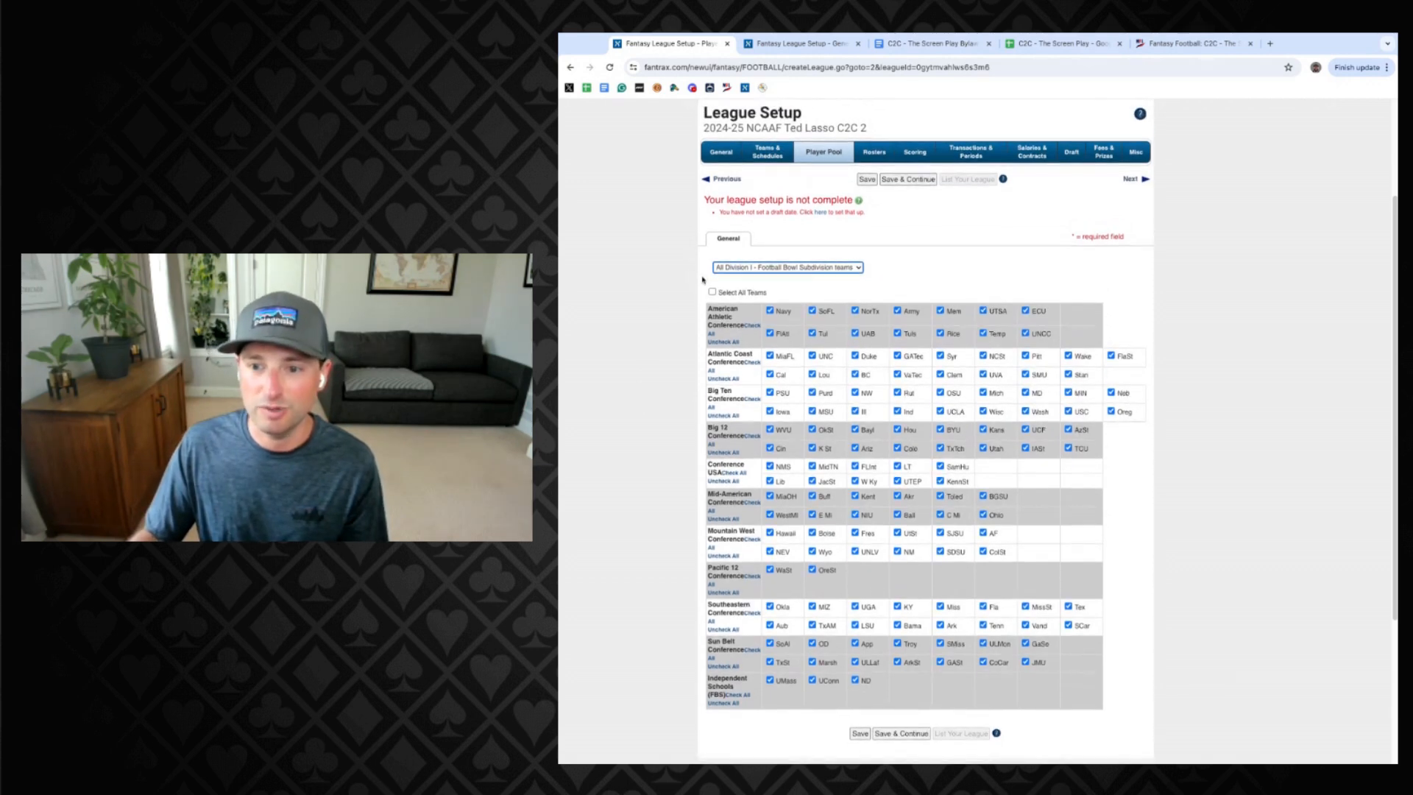
{"action": "scroll", "coordinate": [699, 282], "scroll_direction": "up", "scroll_amount": 1}
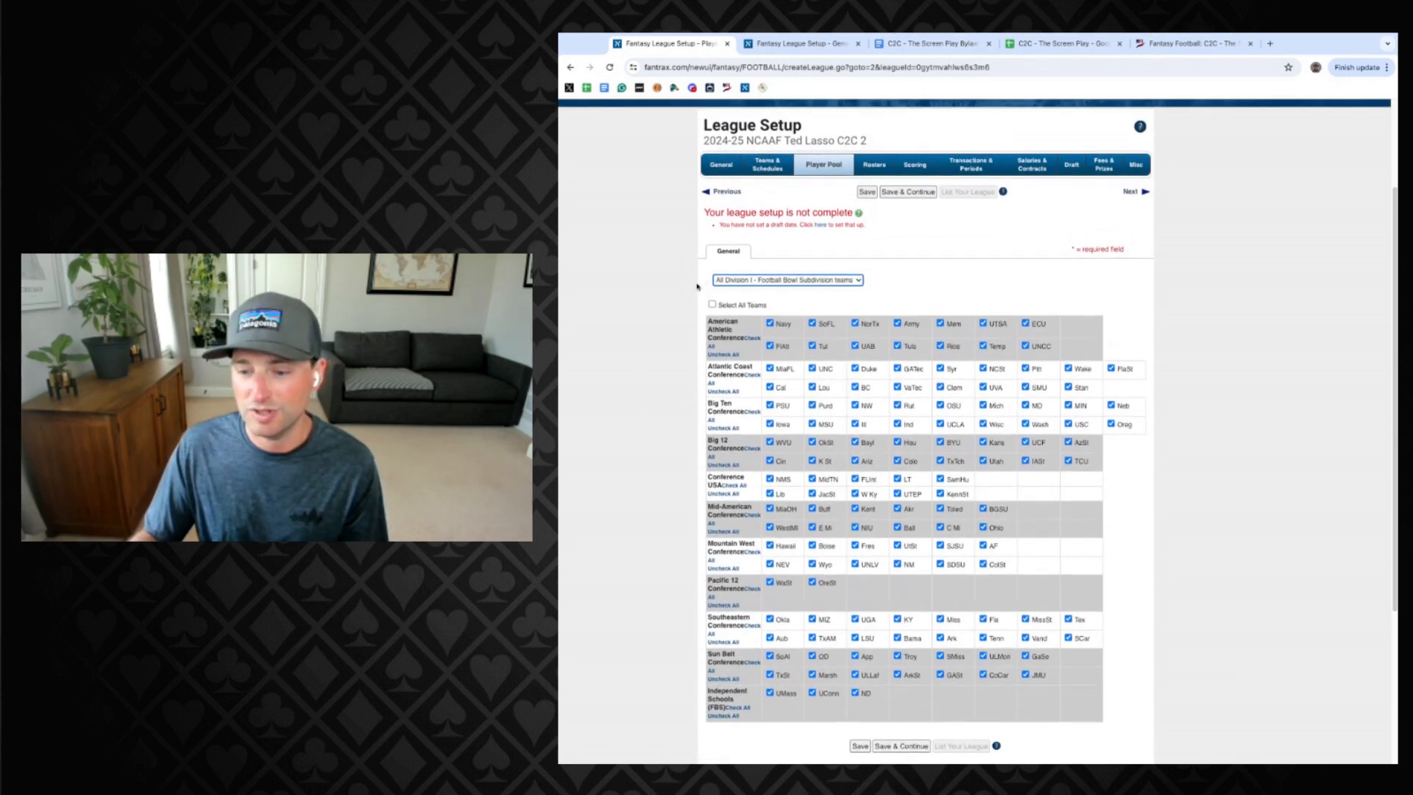
Review the new league's default roster requirements, including roster size, bench limits and starters per position.
{"action": "left_click", "coordinate": [874, 167]}
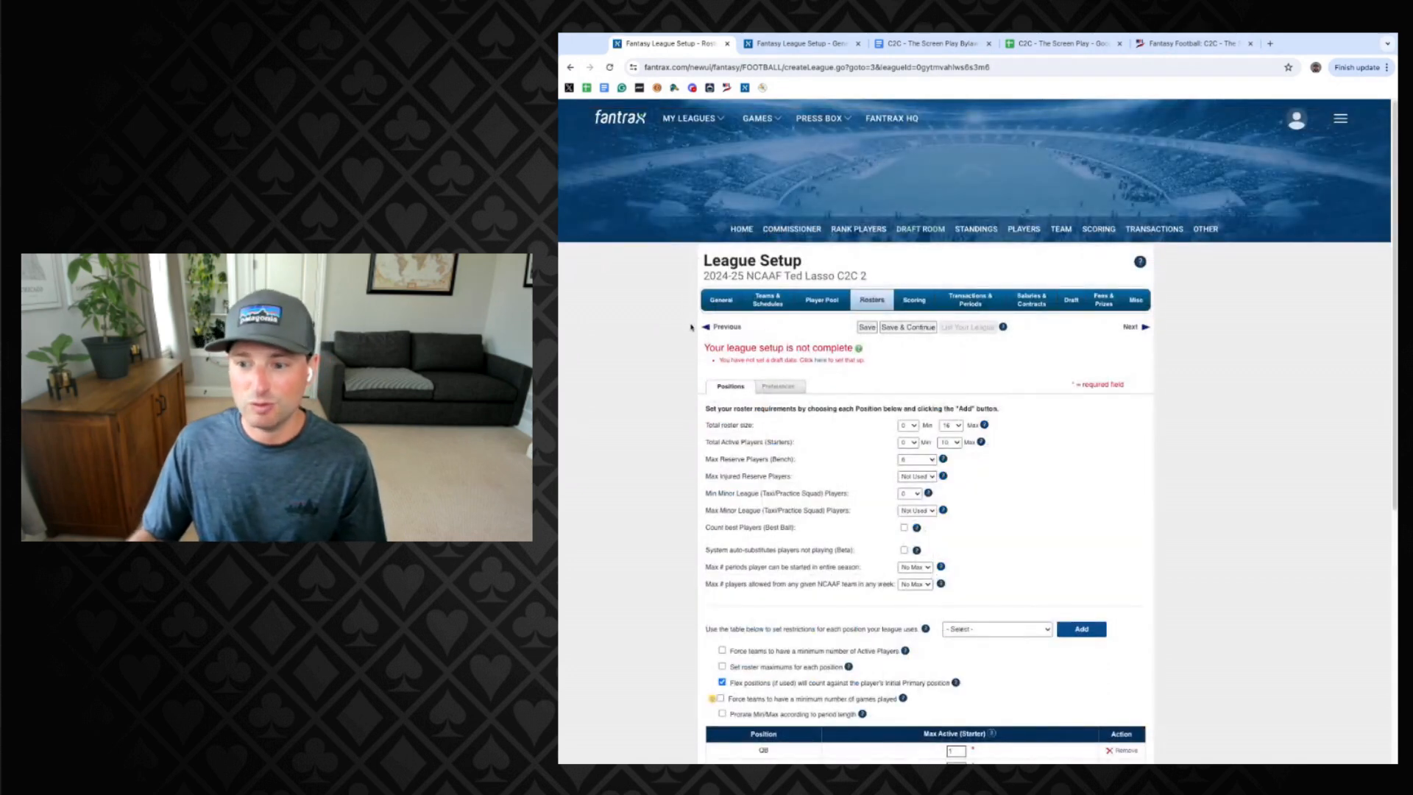
{"action": "scroll", "coordinate": [691, 327], "scroll_direction": "down", "scroll_amount": 2}
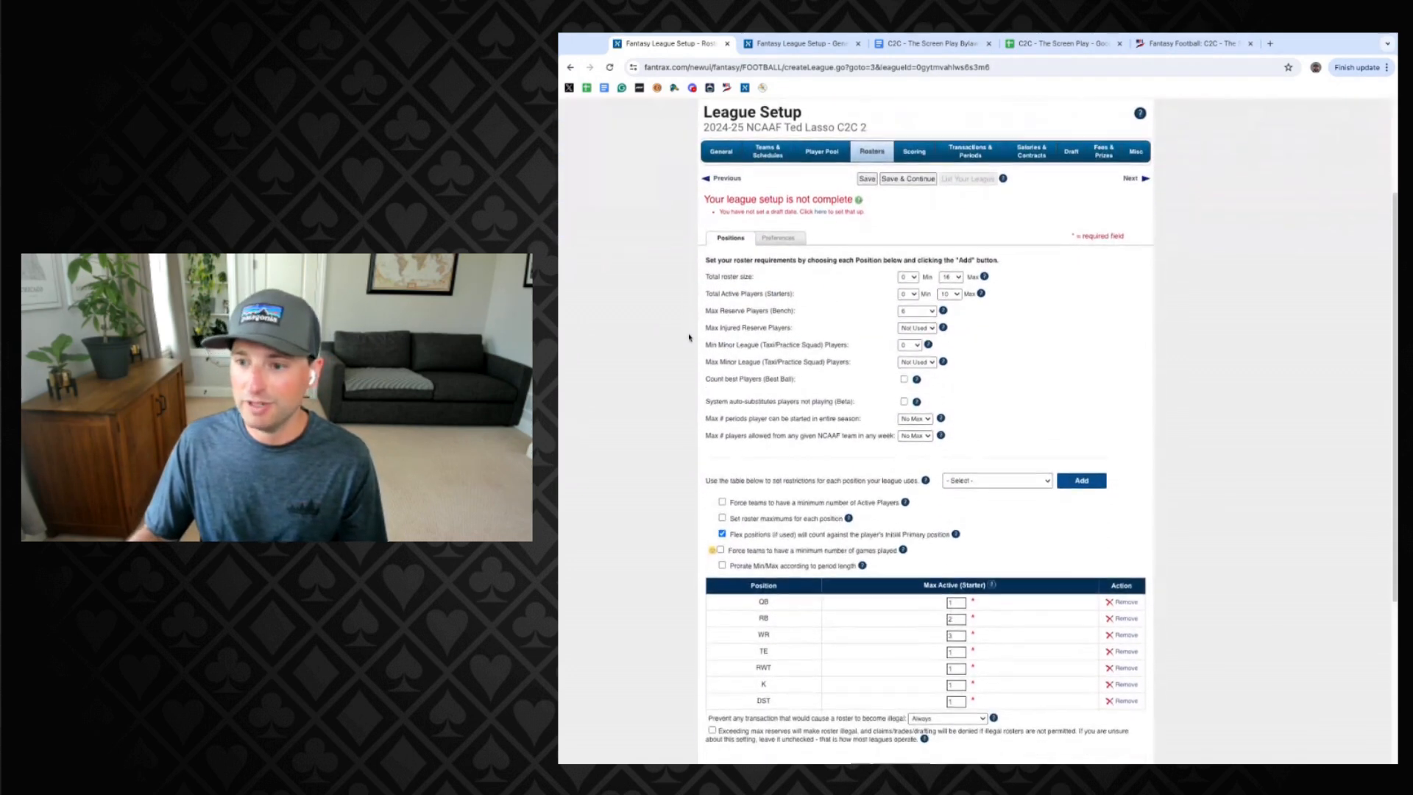
{"action": "scroll", "coordinate": [689, 336], "scroll_direction": "down", "scroll_amount": 2}
{"action": "scroll", "coordinate": [688, 335], "scroll_direction": "up", "scroll_amount": 3}
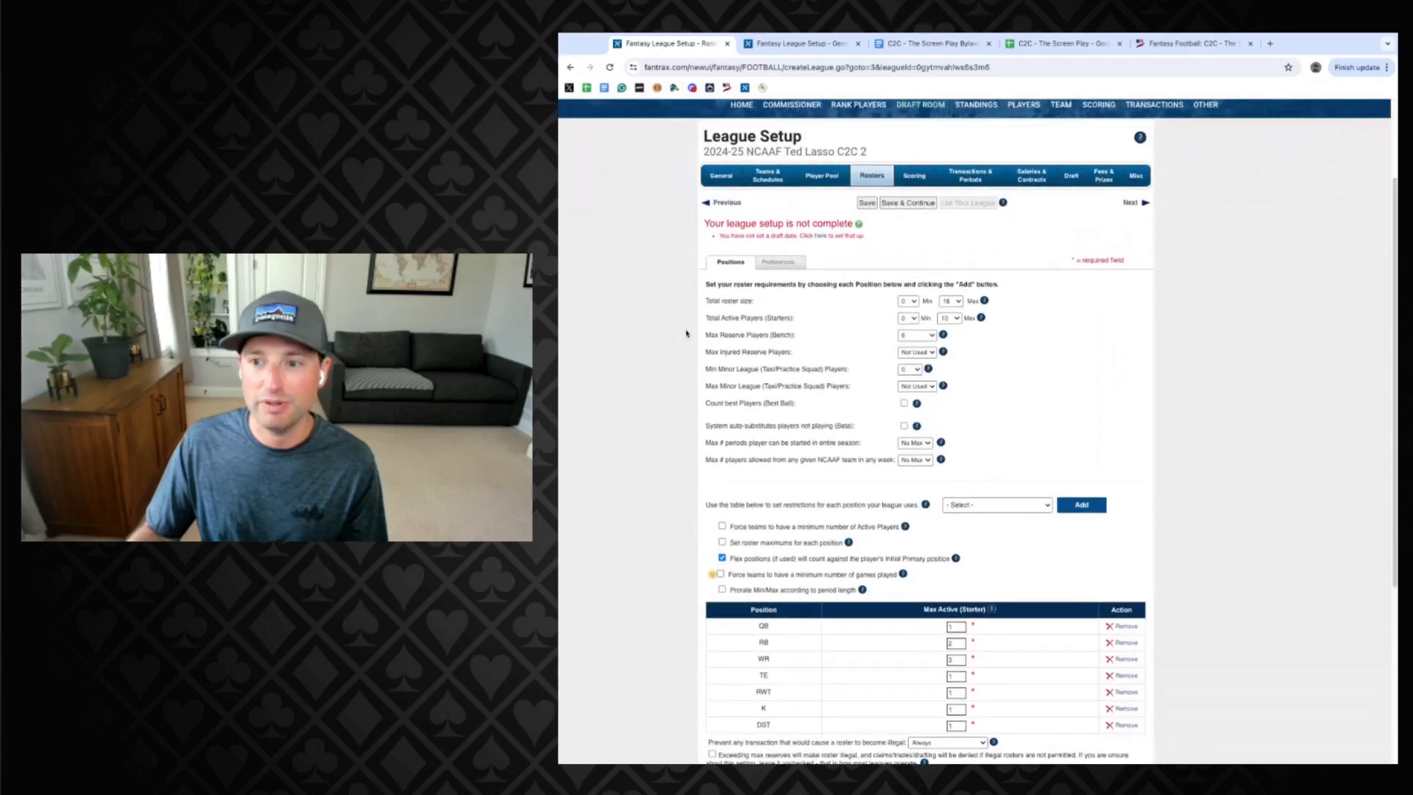
{"action": "scroll", "coordinate": [685, 330], "scroll_direction": "up", "scroll_amount": 1}
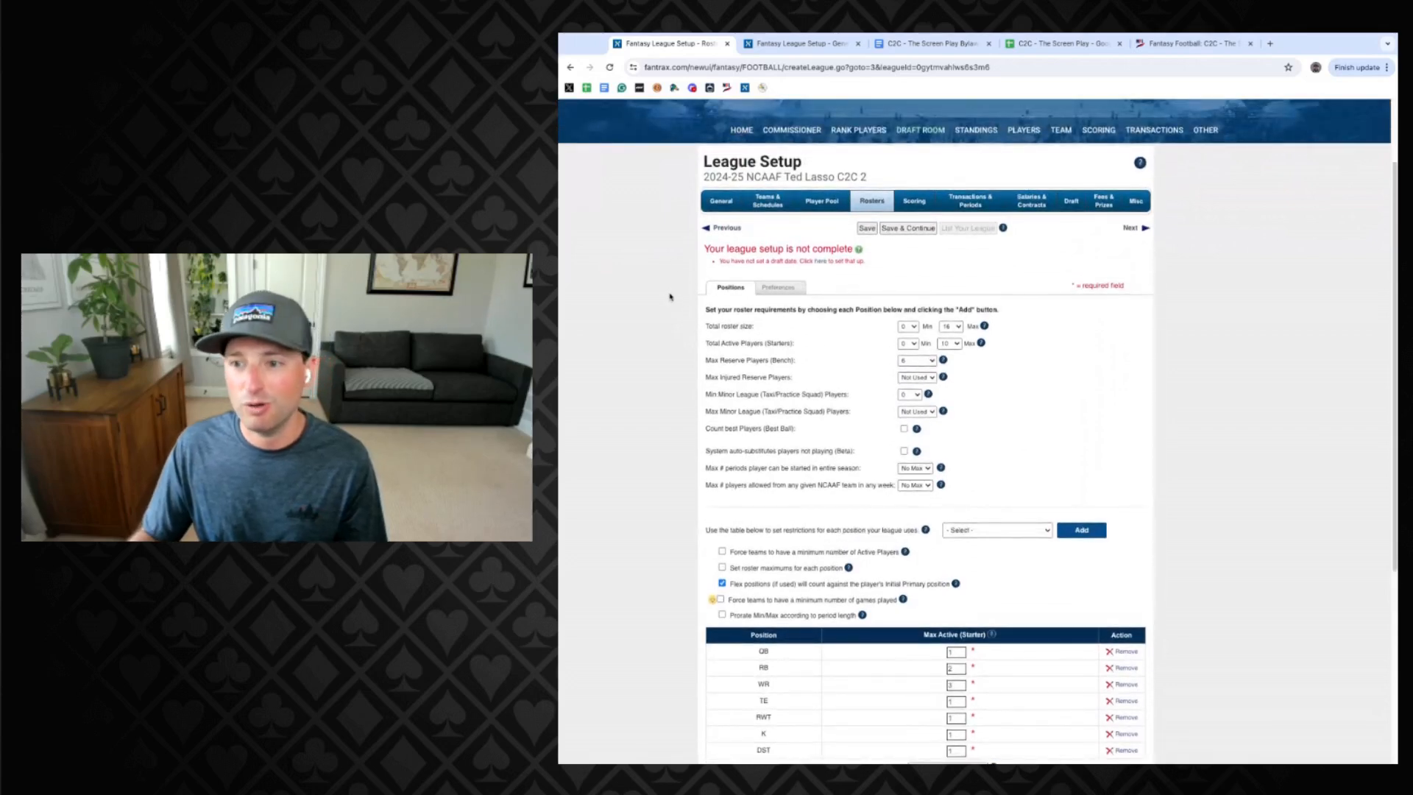
Switch to the League Setup of the existing C2C - The Screen Play league and open its roster settings.
{"action": "left_click", "coordinate": [788, 42]}
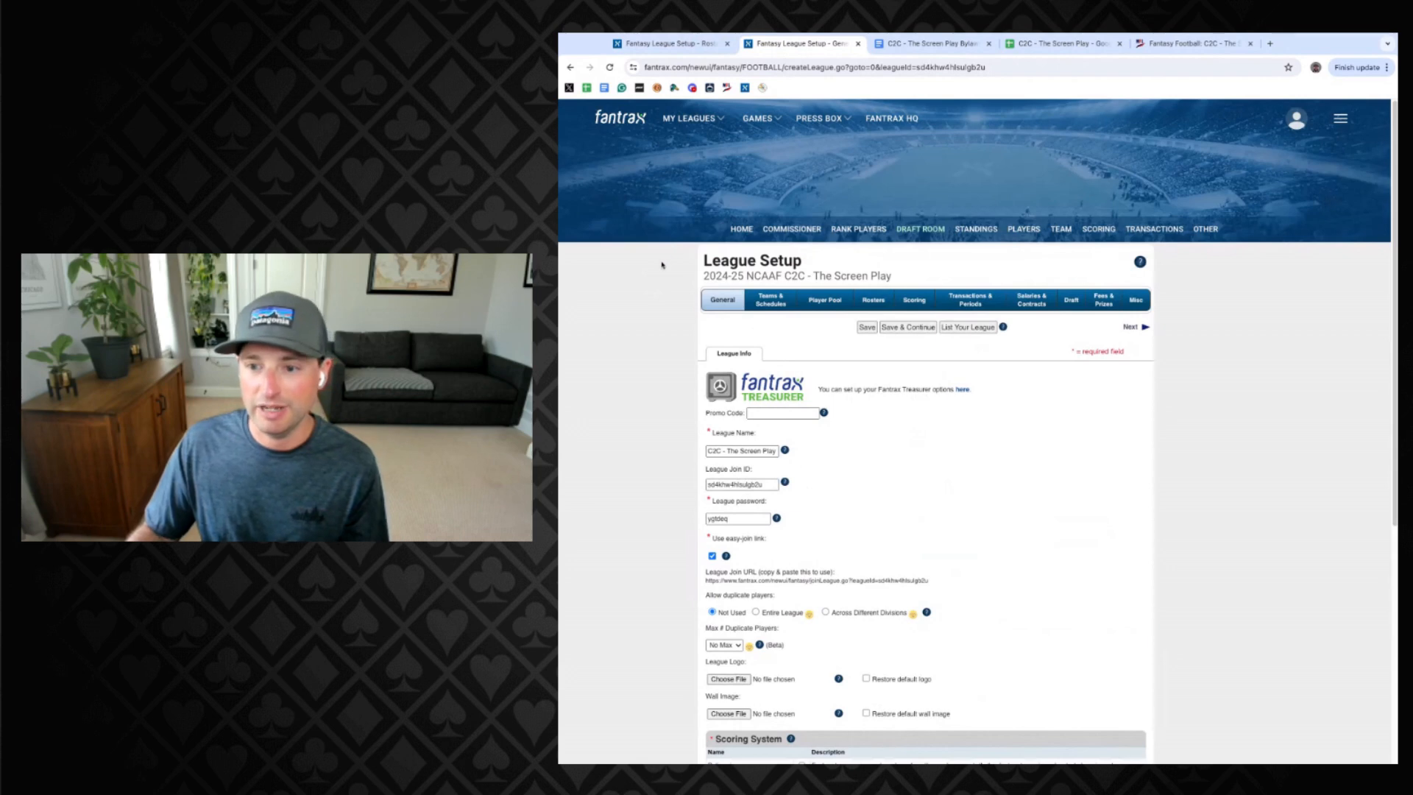
{"action": "scroll", "coordinate": [671, 298], "scroll_direction": "down", "scroll_amount": 1}
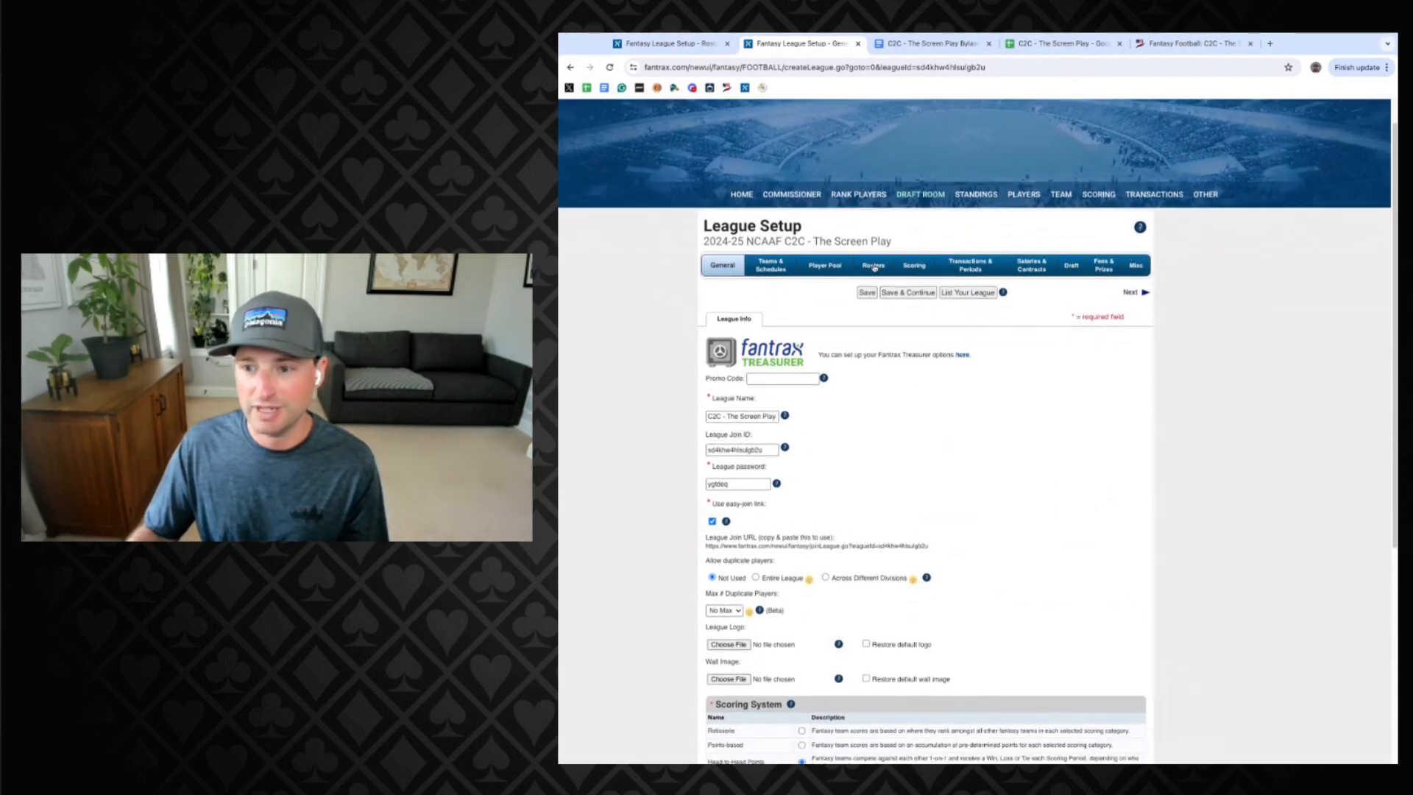
{"action": "left_click", "coordinate": [913, 267]}
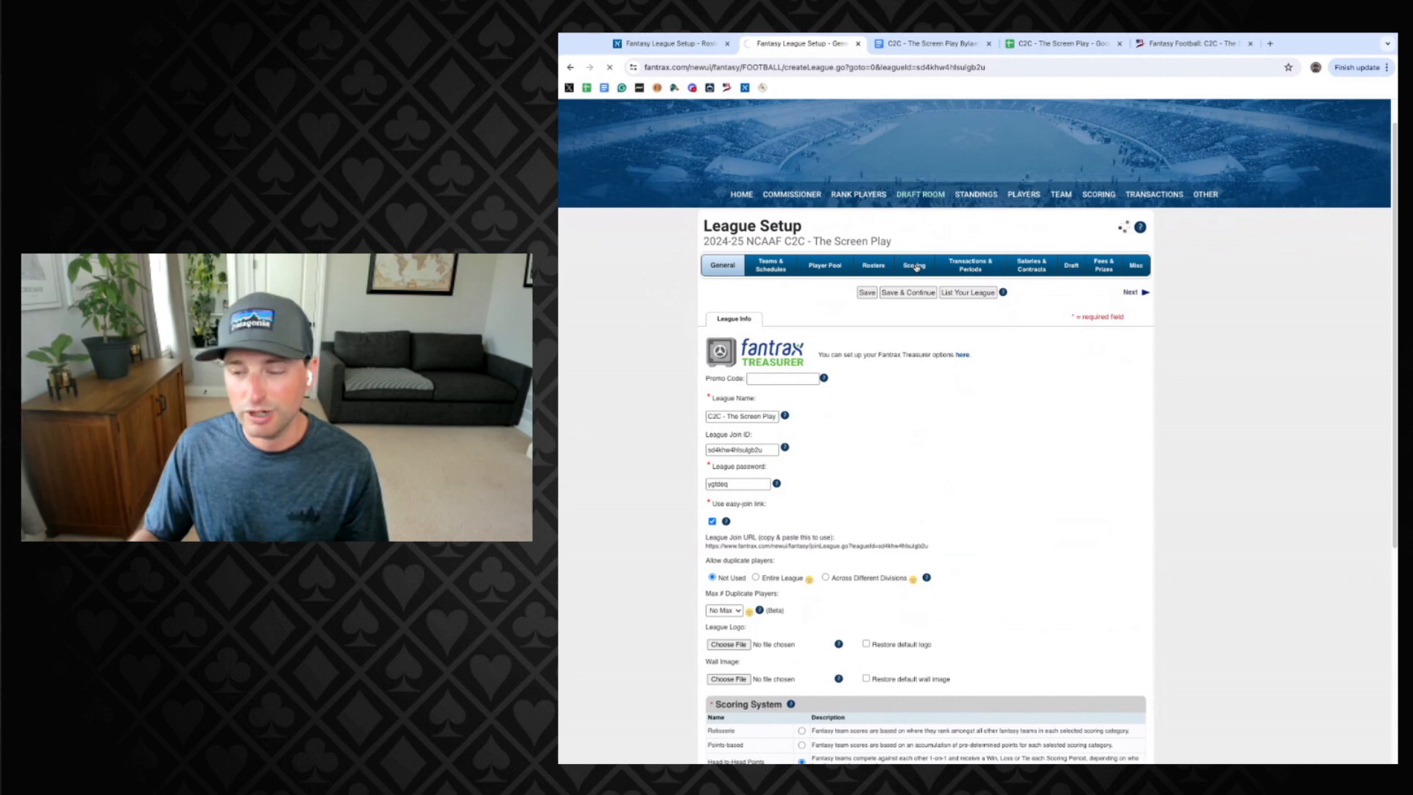
{"action": "left_click", "coordinate": [871, 301]}
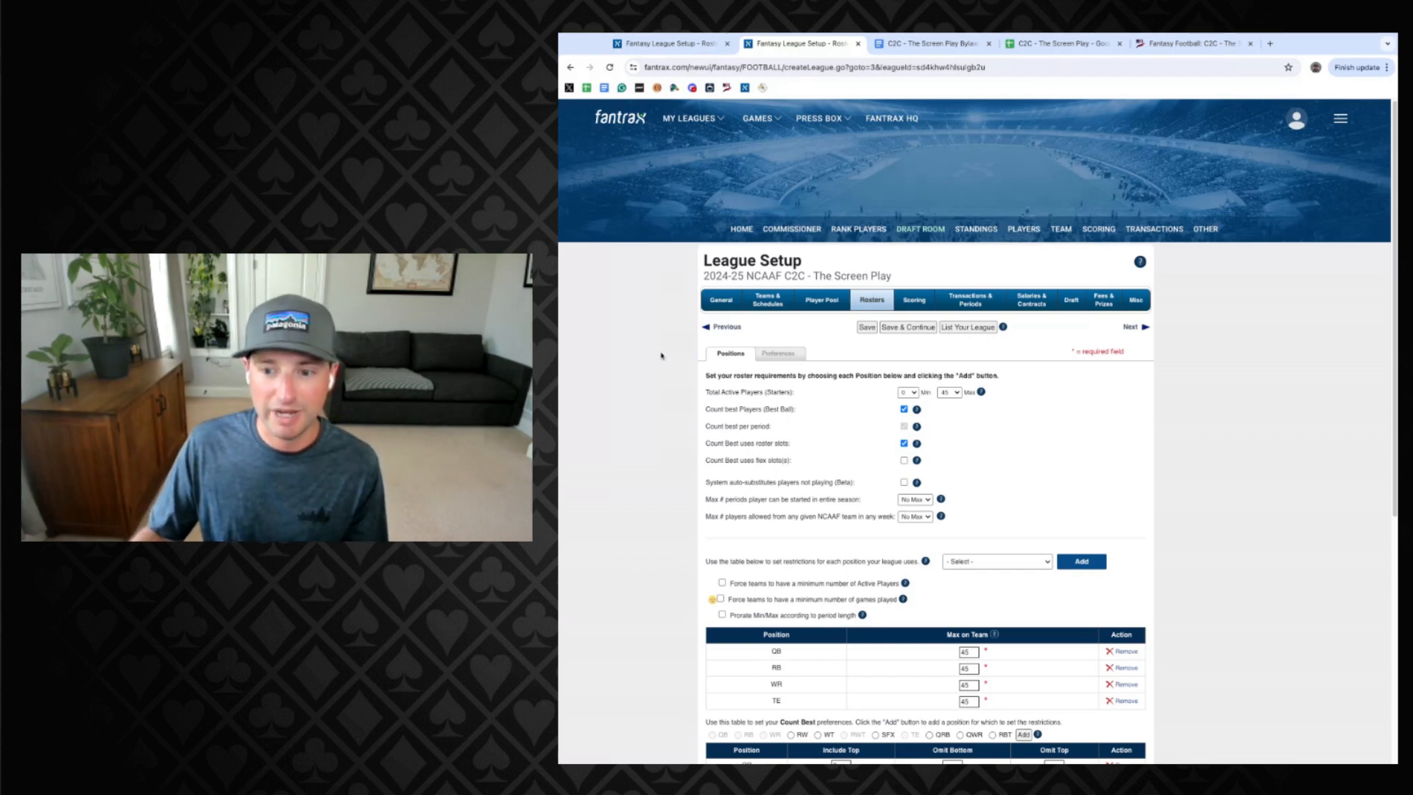
Examine The Screen Play league's Best Ball roster options, the maximum players per position and the Count Best preferences.
{"action": "scroll", "coordinate": [696, 356], "scroll_direction": "down", "scroll_amount": 1}
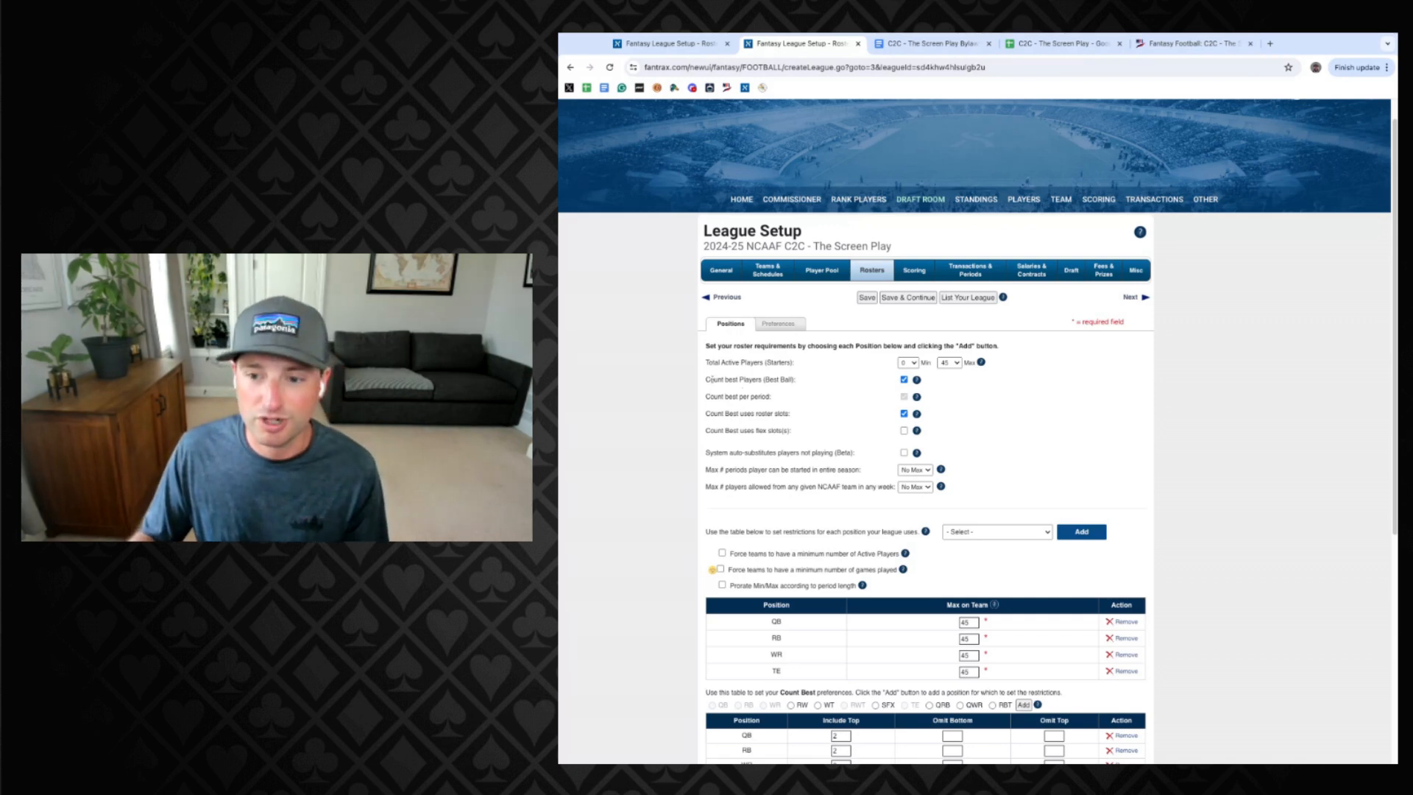
{"action": "scroll", "coordinate": [715, 374], "scroll_direction": "down", "scroll_amount": 1}
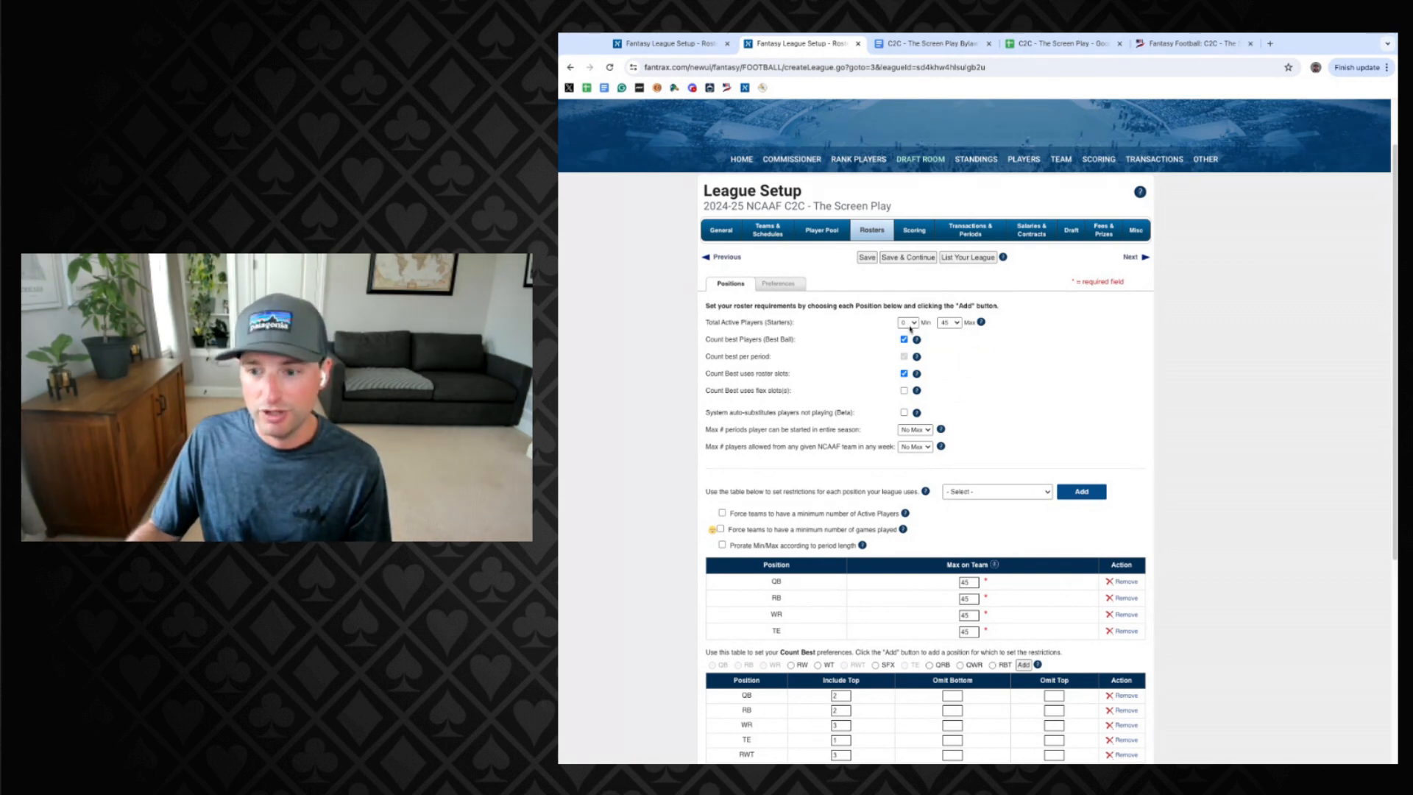
{"action": "scroll", "coordinate": [829, 362], "scroll_direction": "down", "scroll_amount": 2}
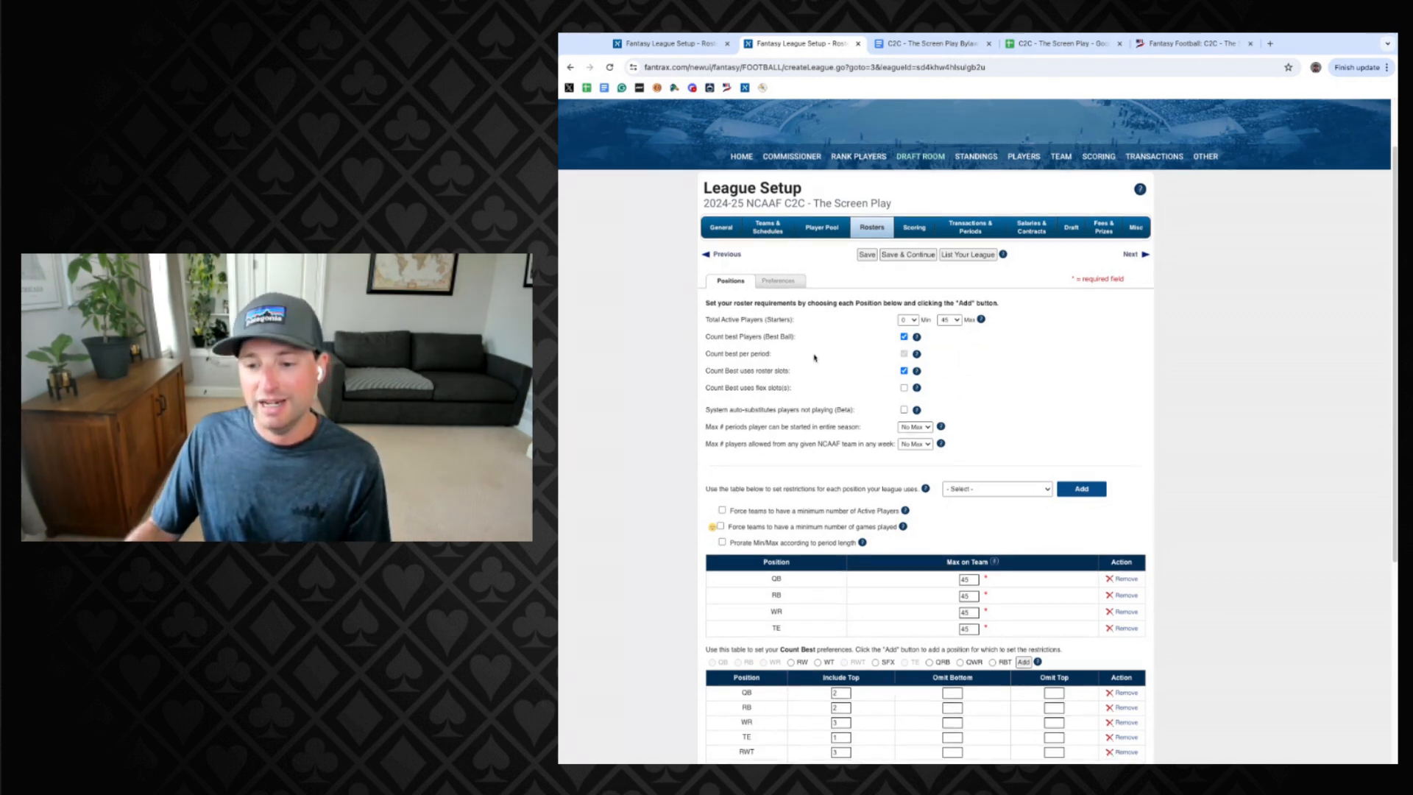
{"action": "scroll", "coordinate": [813, 354], "scroll_direction": "down", "scroll_amount": 3}
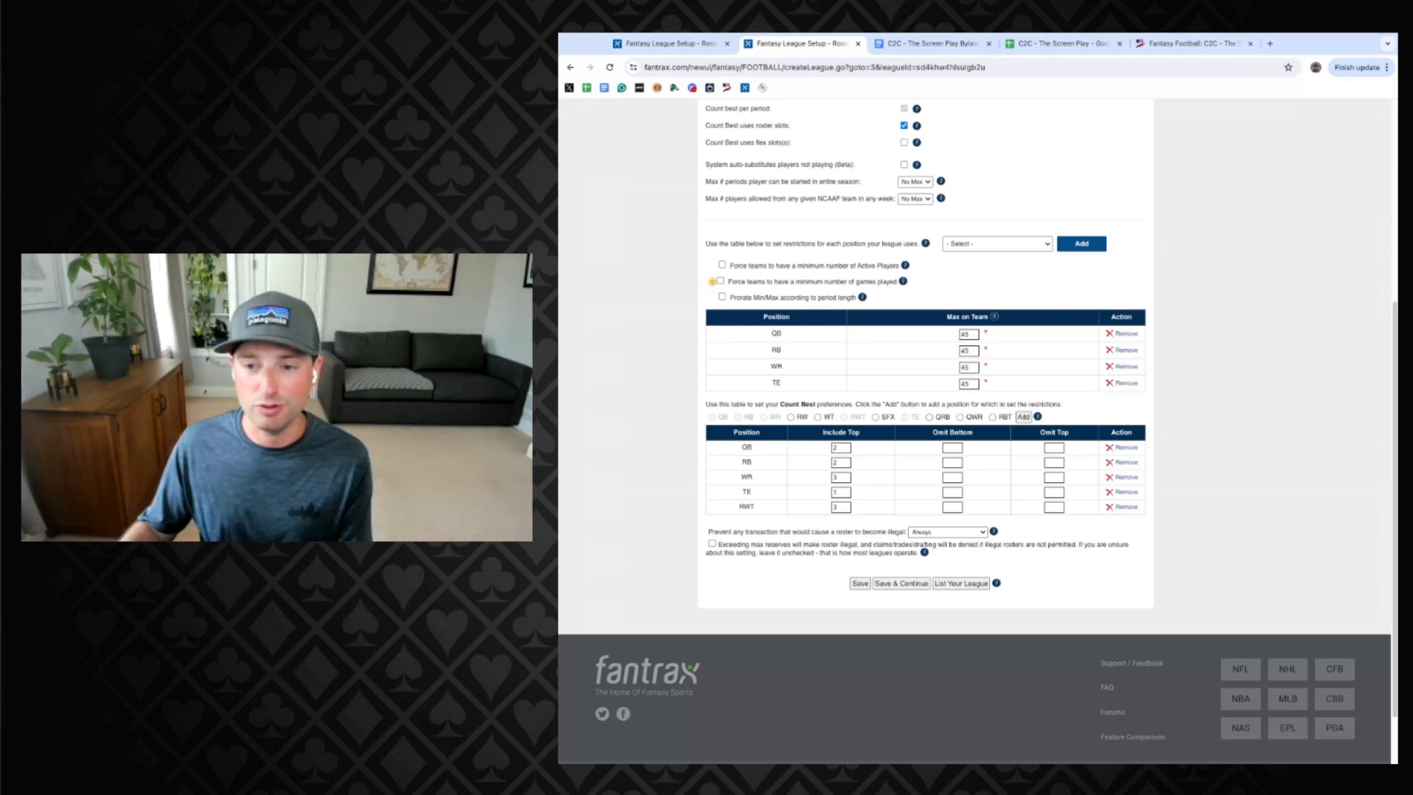
{"action": "scroll", "coordinate": [704, 375], "scroll_direction": "up", "scroll_amount": 2}
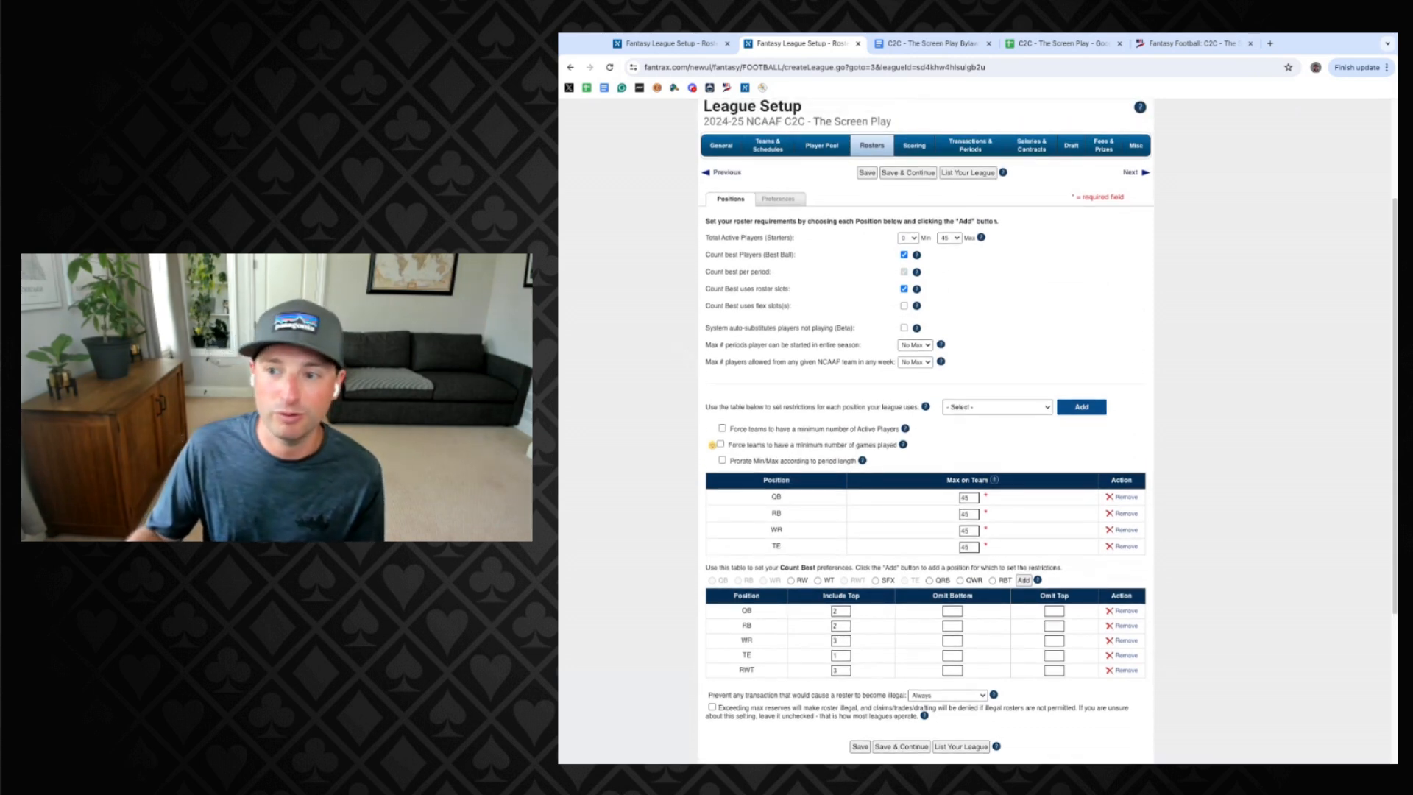
{"action": "scroll", "coordinate": [925, 431], "scroll_direction": "down", "scroll_amount": 2}
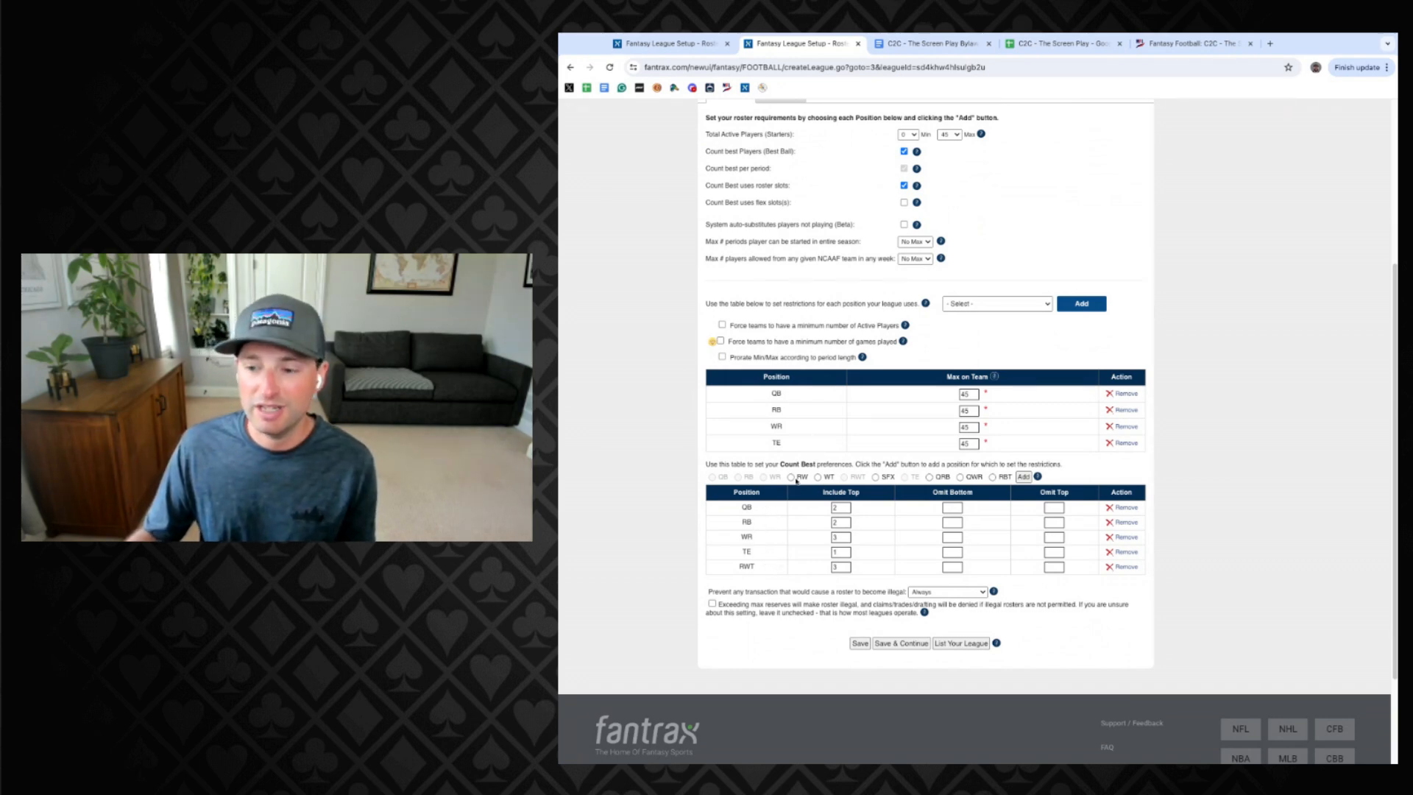
{"action": "scroll", "coordinate": [904, 437], "scroll_direction": "up", "scroll_amount": 1}
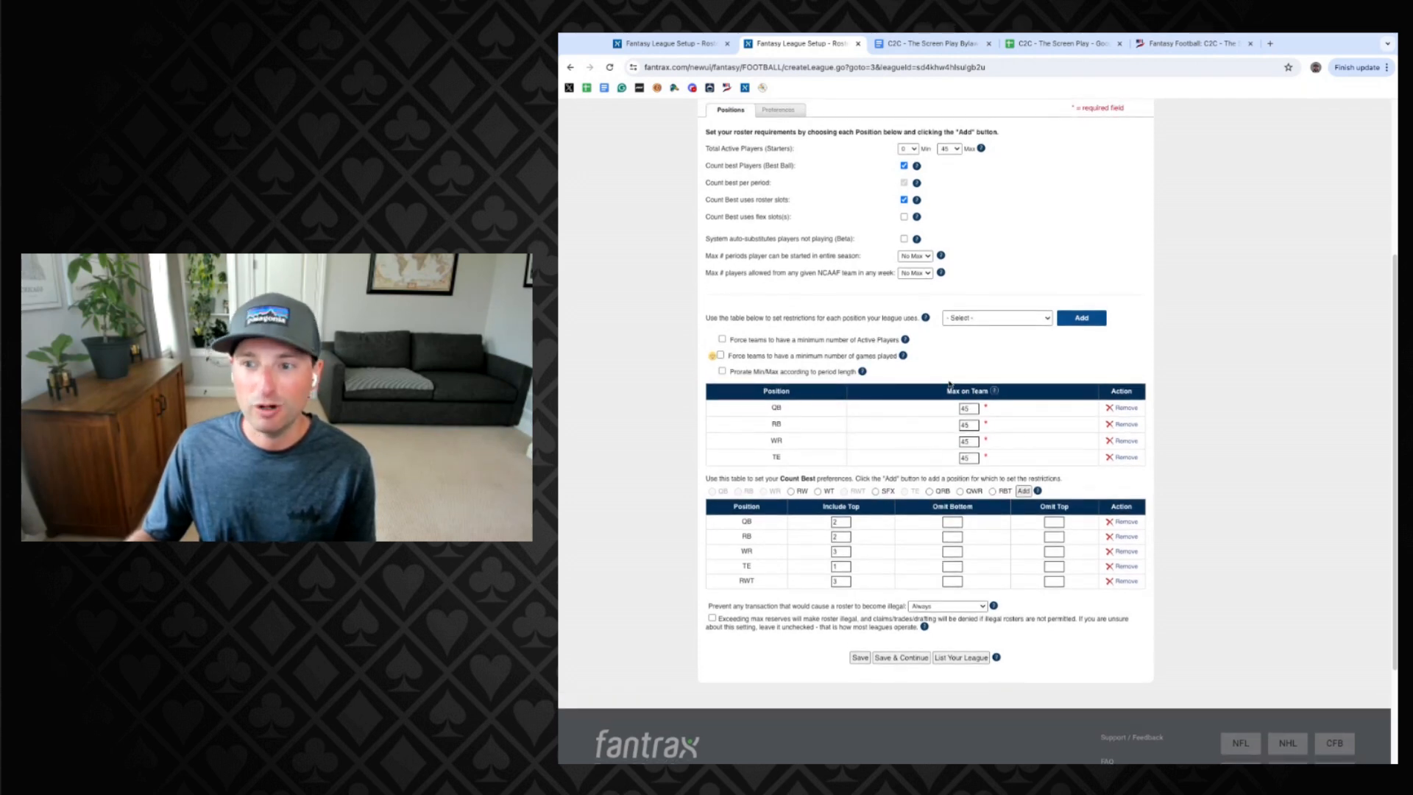
{"action": "scroll", "coordinate": [982, 373], "scroll_direction": "up", "scroll_amount": 1}
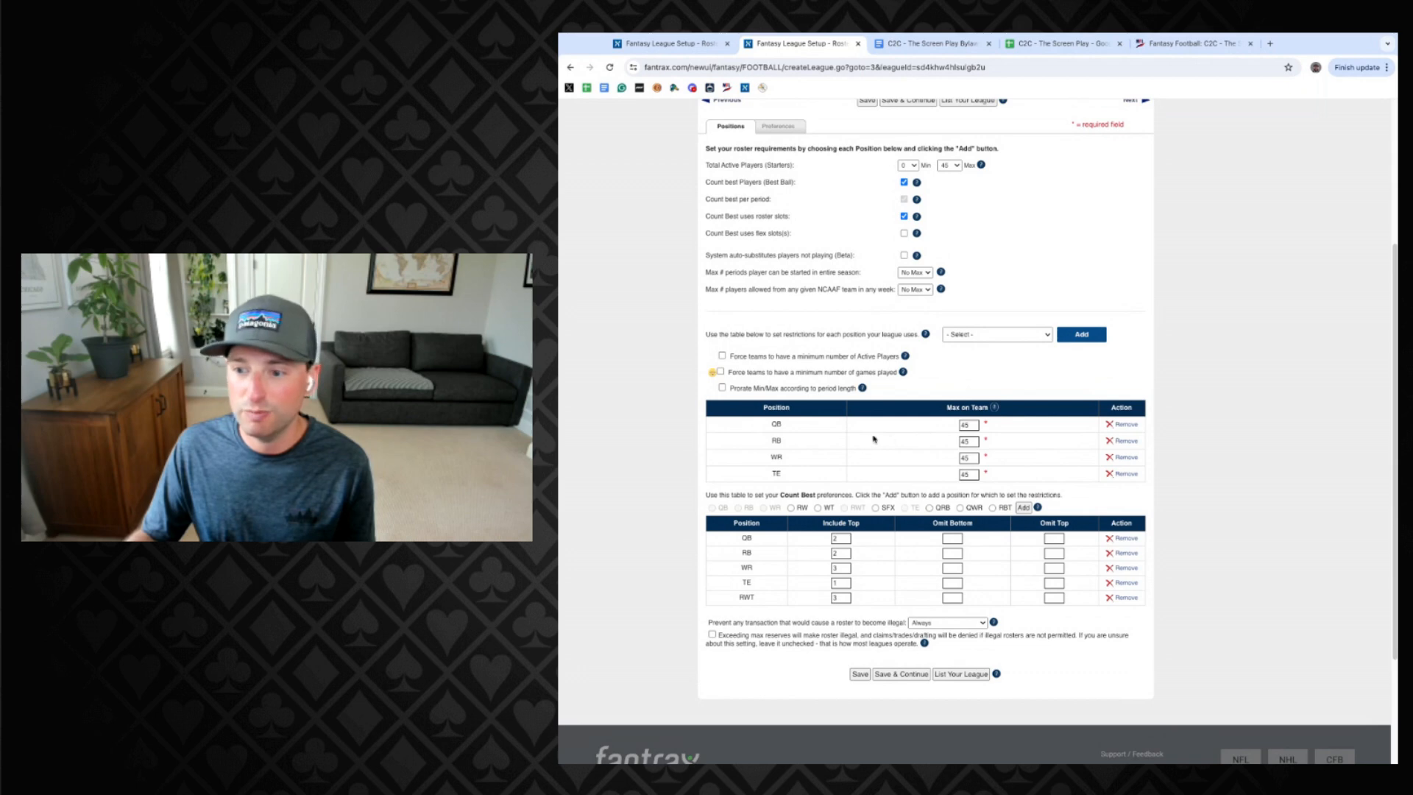
{"action": "scroll", "coordinate": [965, 331], "scroll_direction": "up", "scroll_amount": 1}
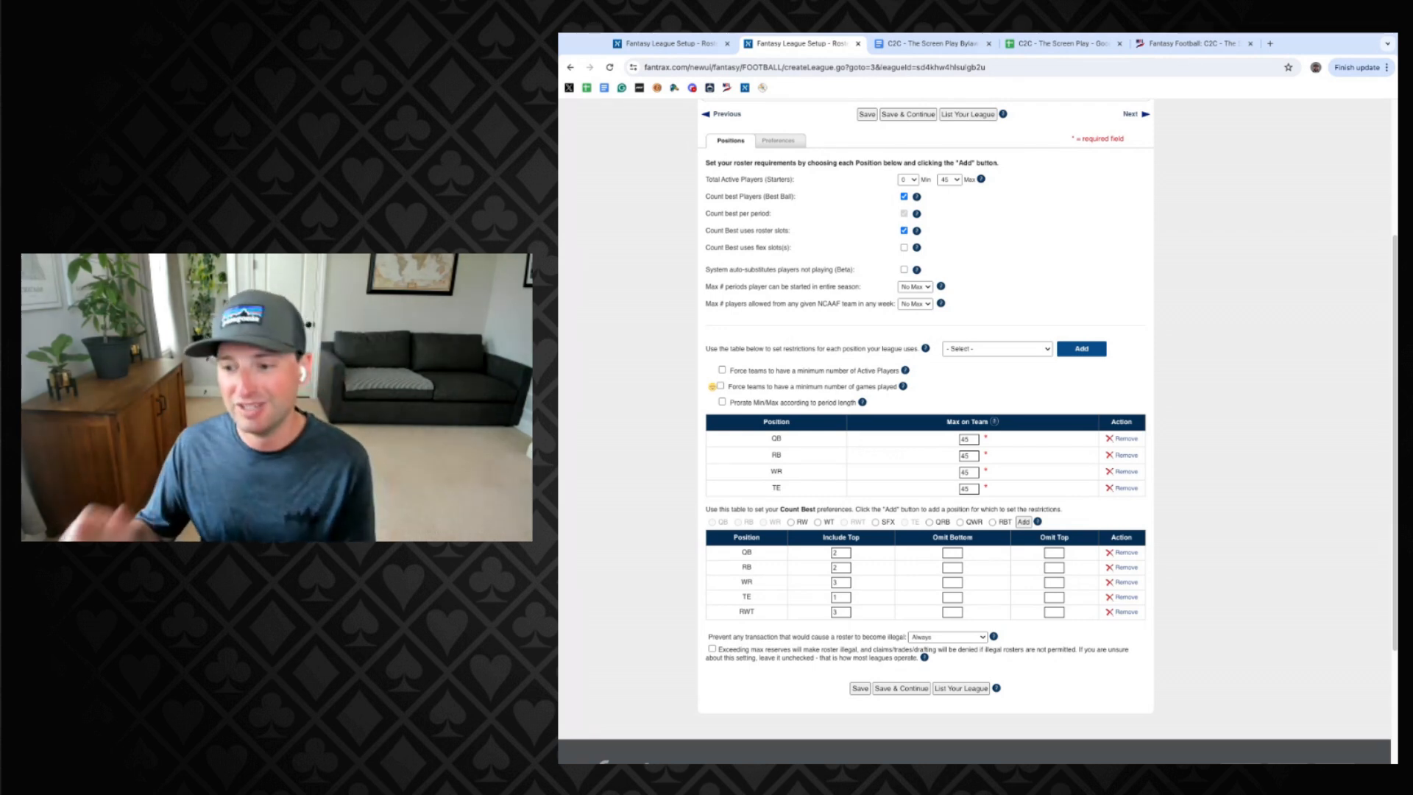
{"action": "scroll", "coordinate": [947, 465], "scroll_direction": "up", "scroll_amount": 3}
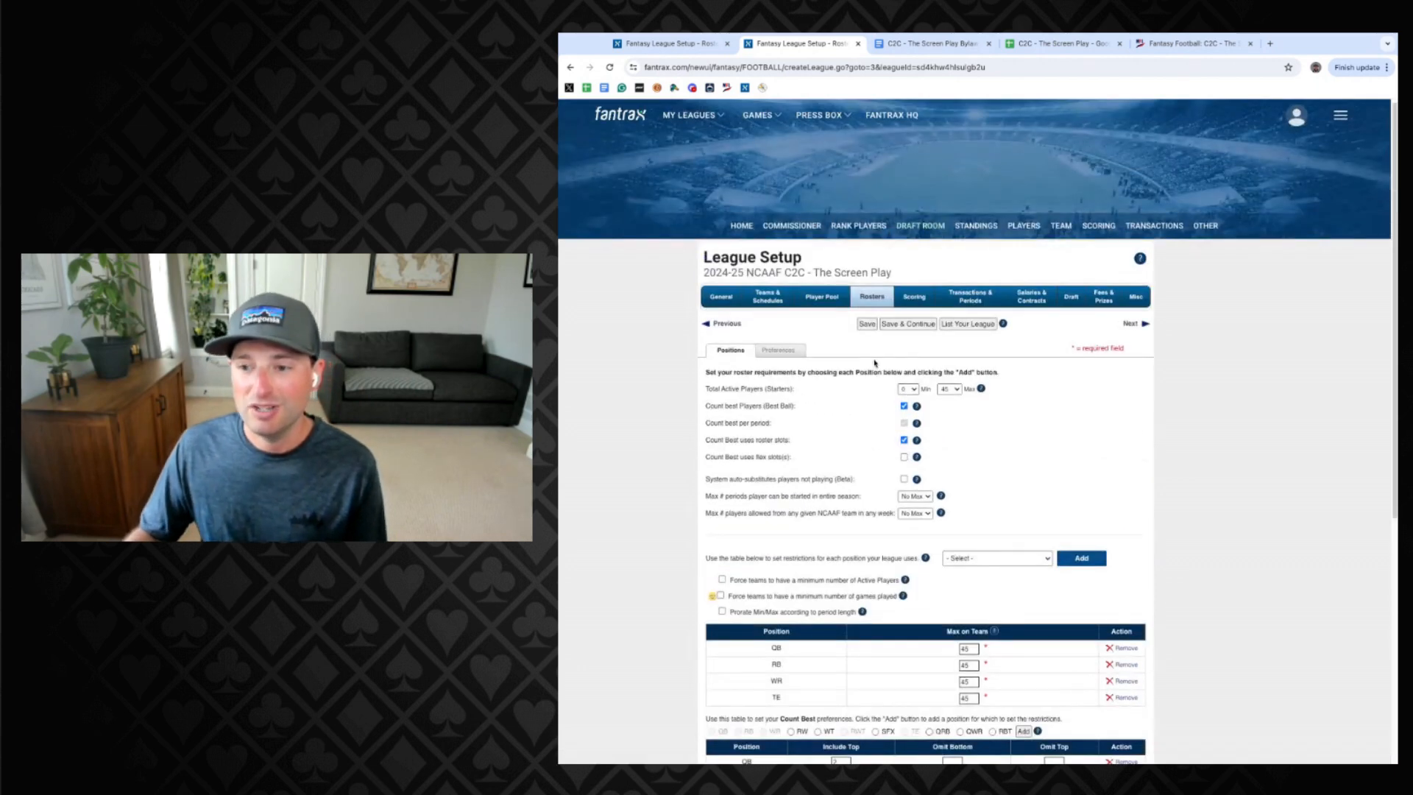
Examine The Screen Play league's scoring categories, comparing the Default point values with the TE override for receptions.
{"action": "left_click", "coordinate": [914, 298]}
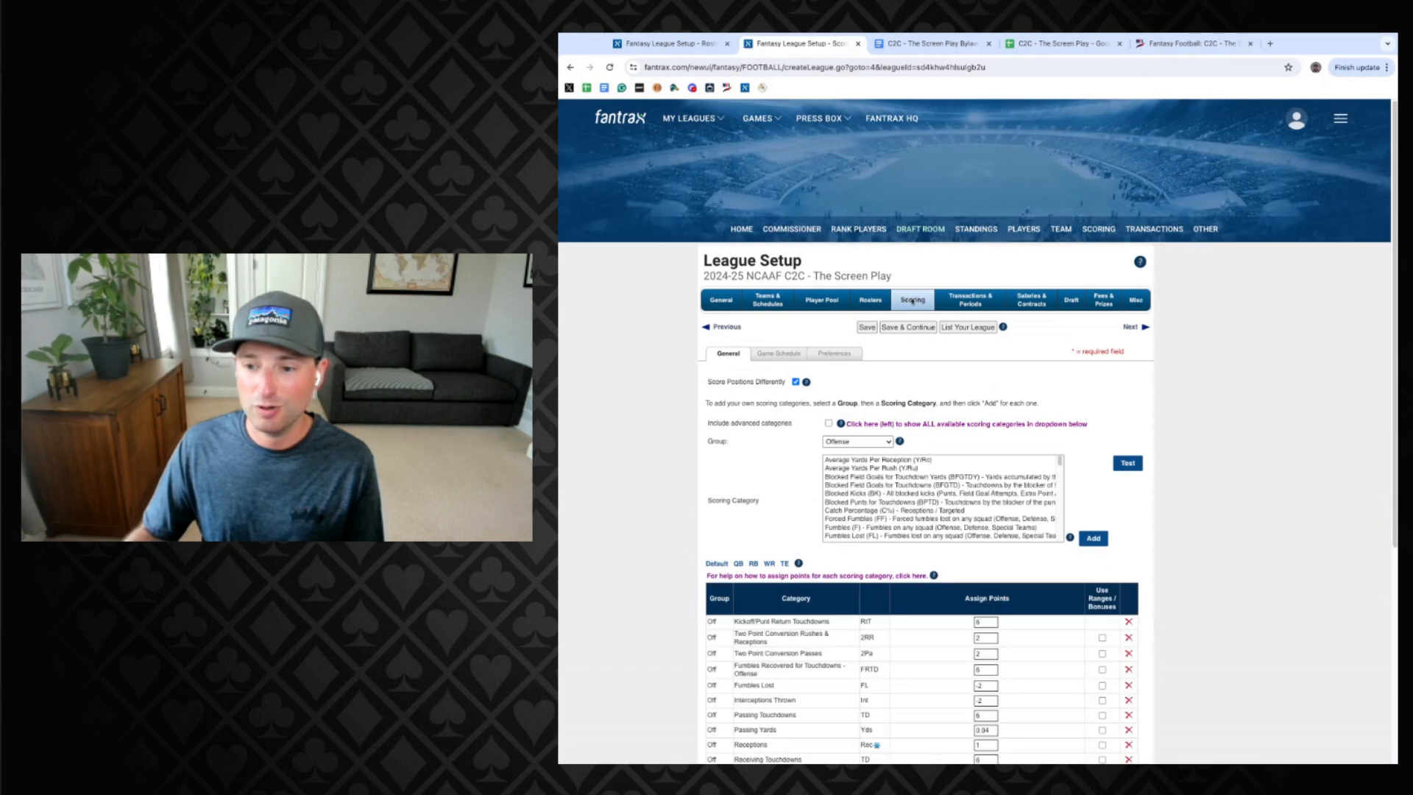
{"action": "scroll", "coordinate": [678, 362], "scroll_direction": "down", "scroll_amount": 3}
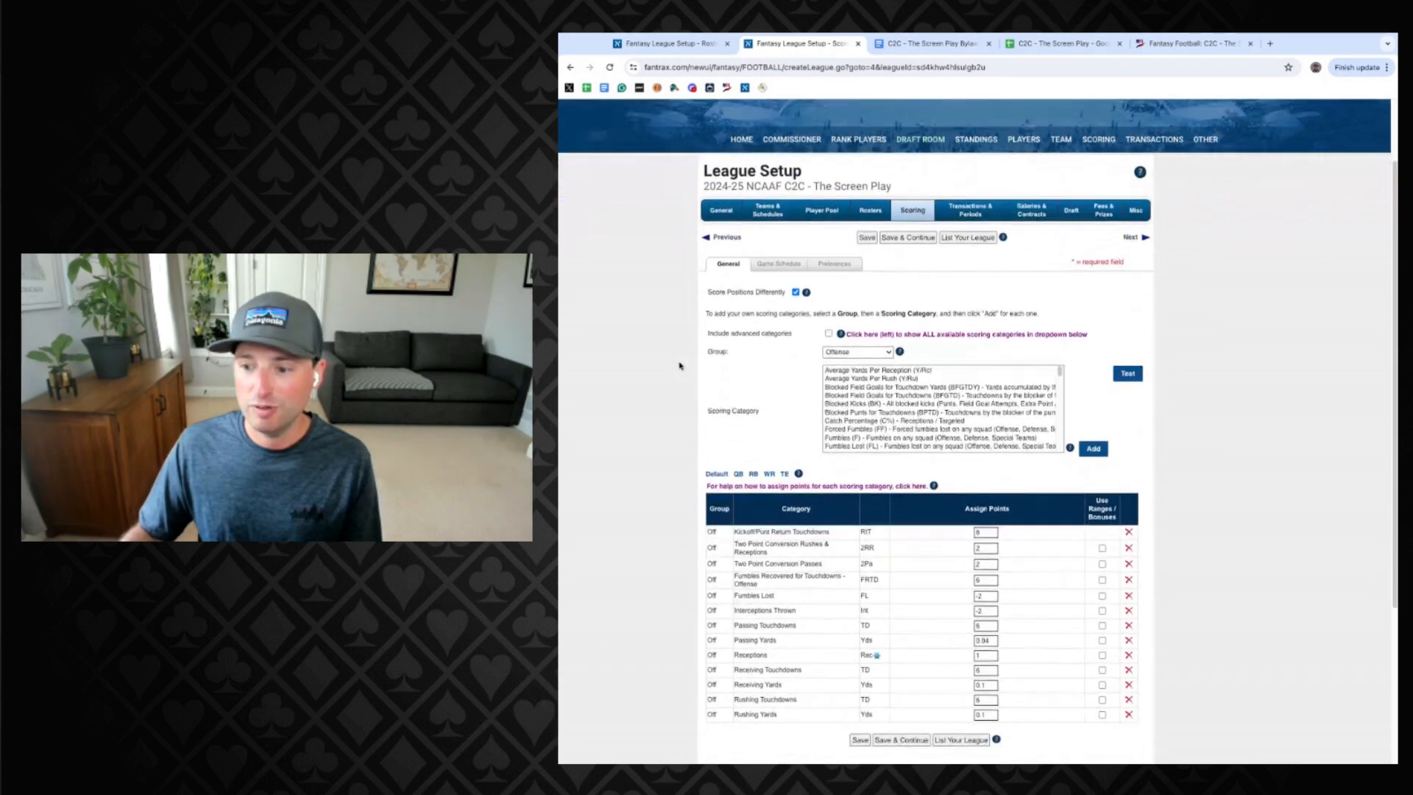
{"action": "scroll", "coordinate": [678, 360], "scroll_direction": "down", "scroll_amount": 1}
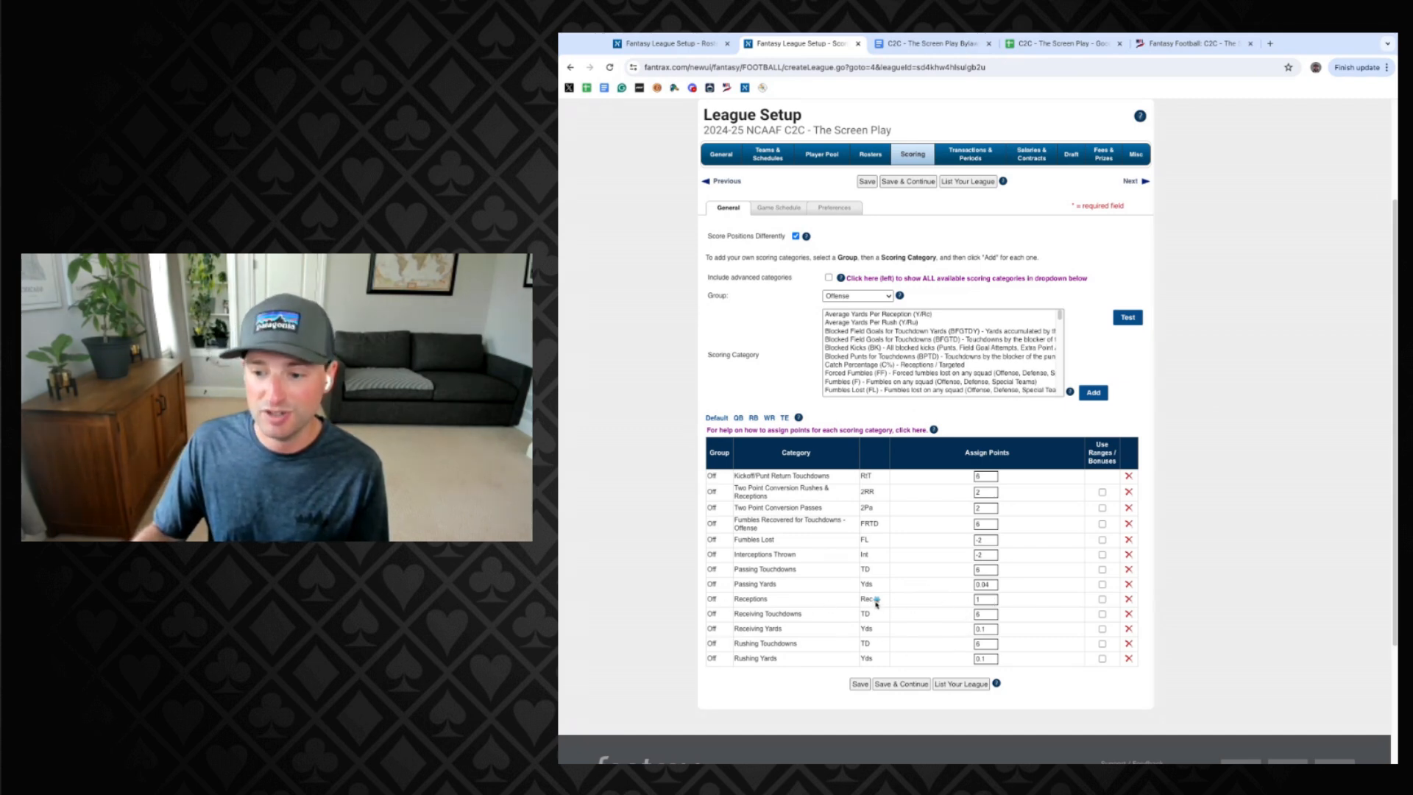
{"action": "left_click", "coordinate": [785, 418]}
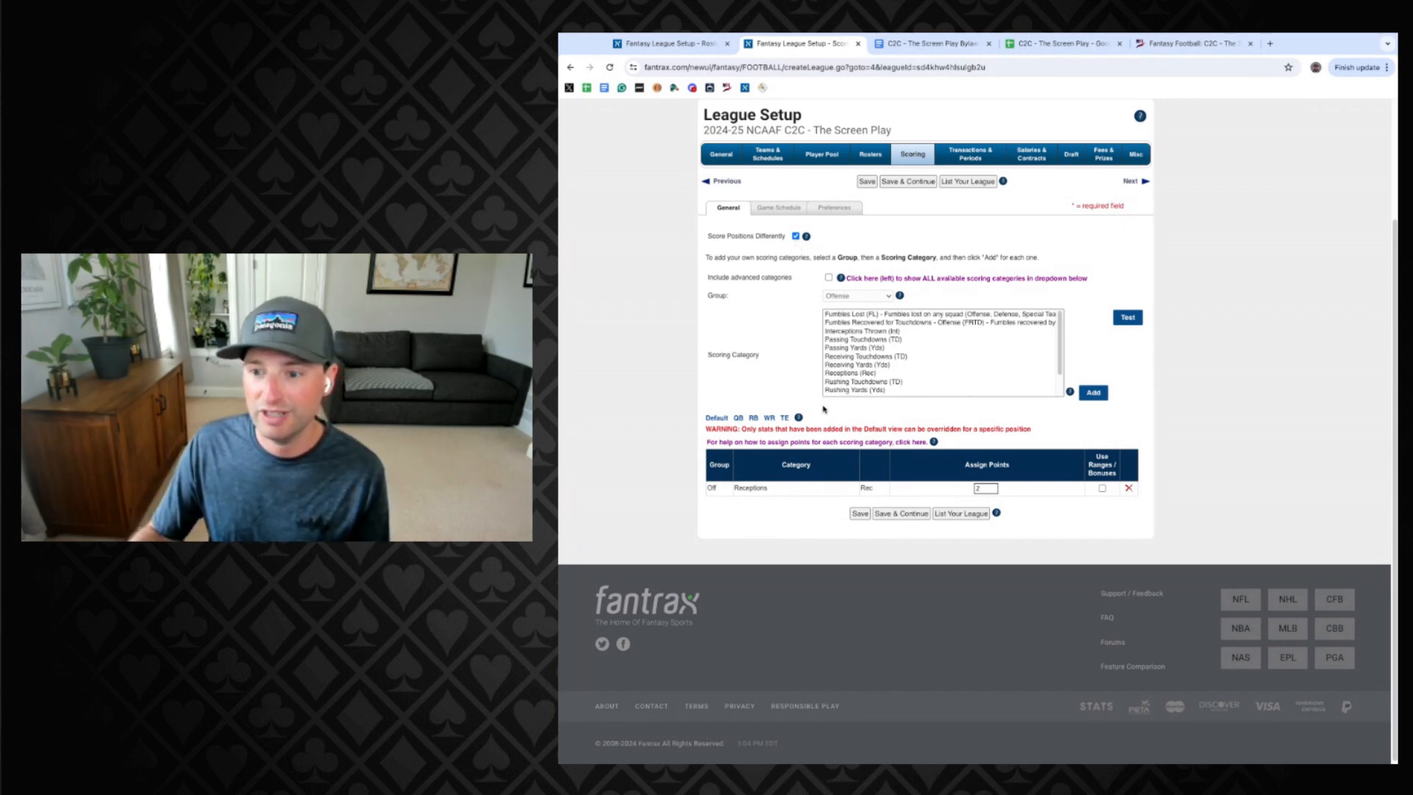
{"action": "left_click", "coordinate": [717, 418]}
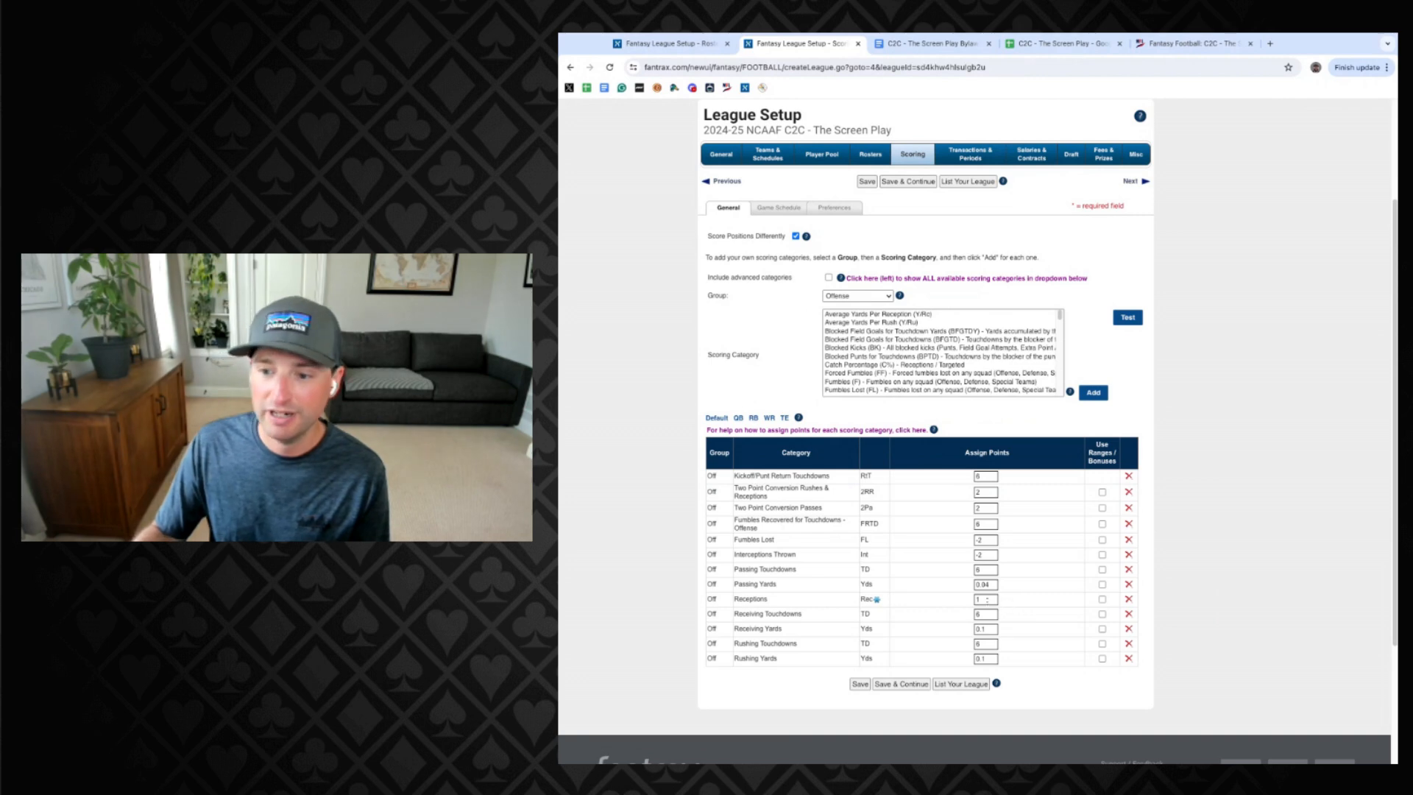
{"action": "left_click", "coordinate": [784, 418]}
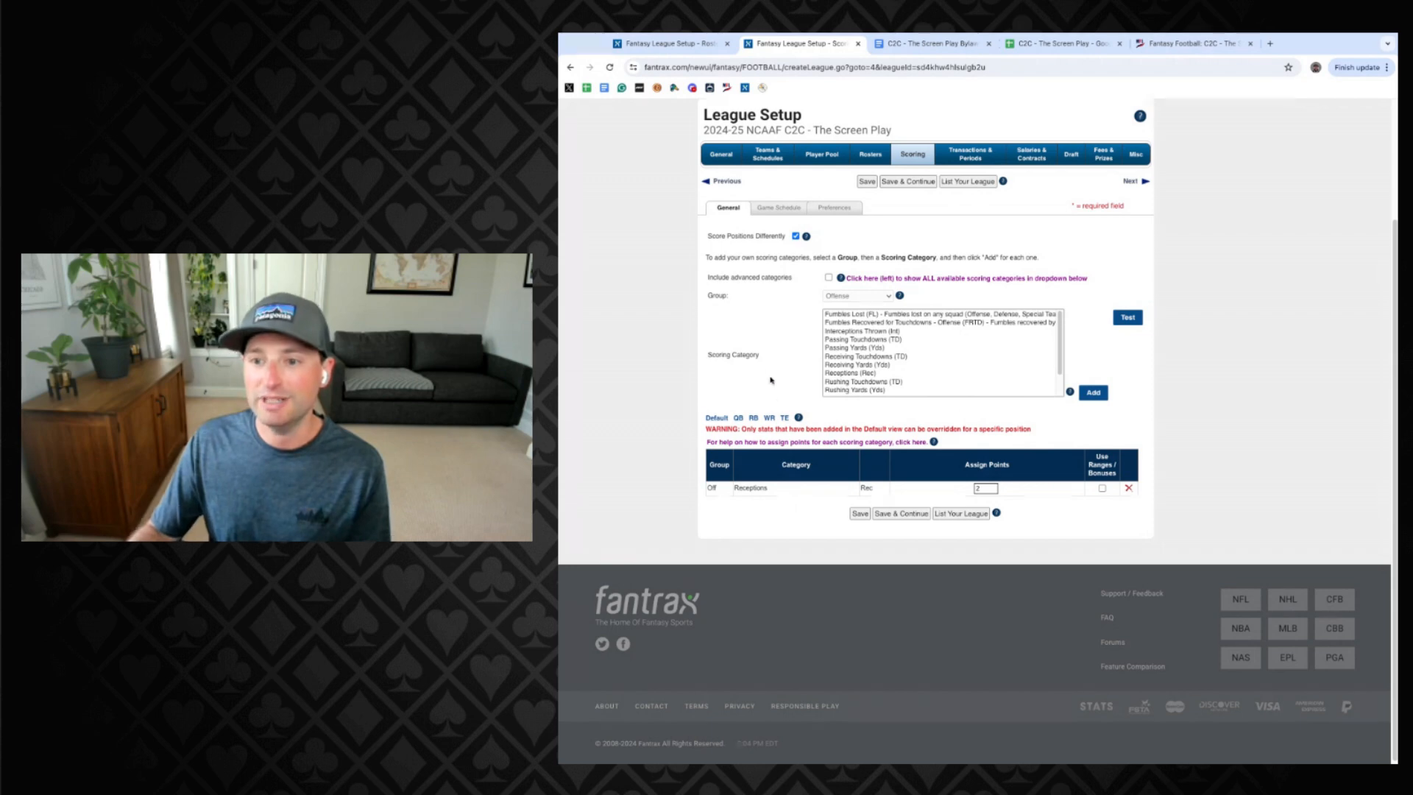
{"action": "left_click", "coordinate": [717, 417]}
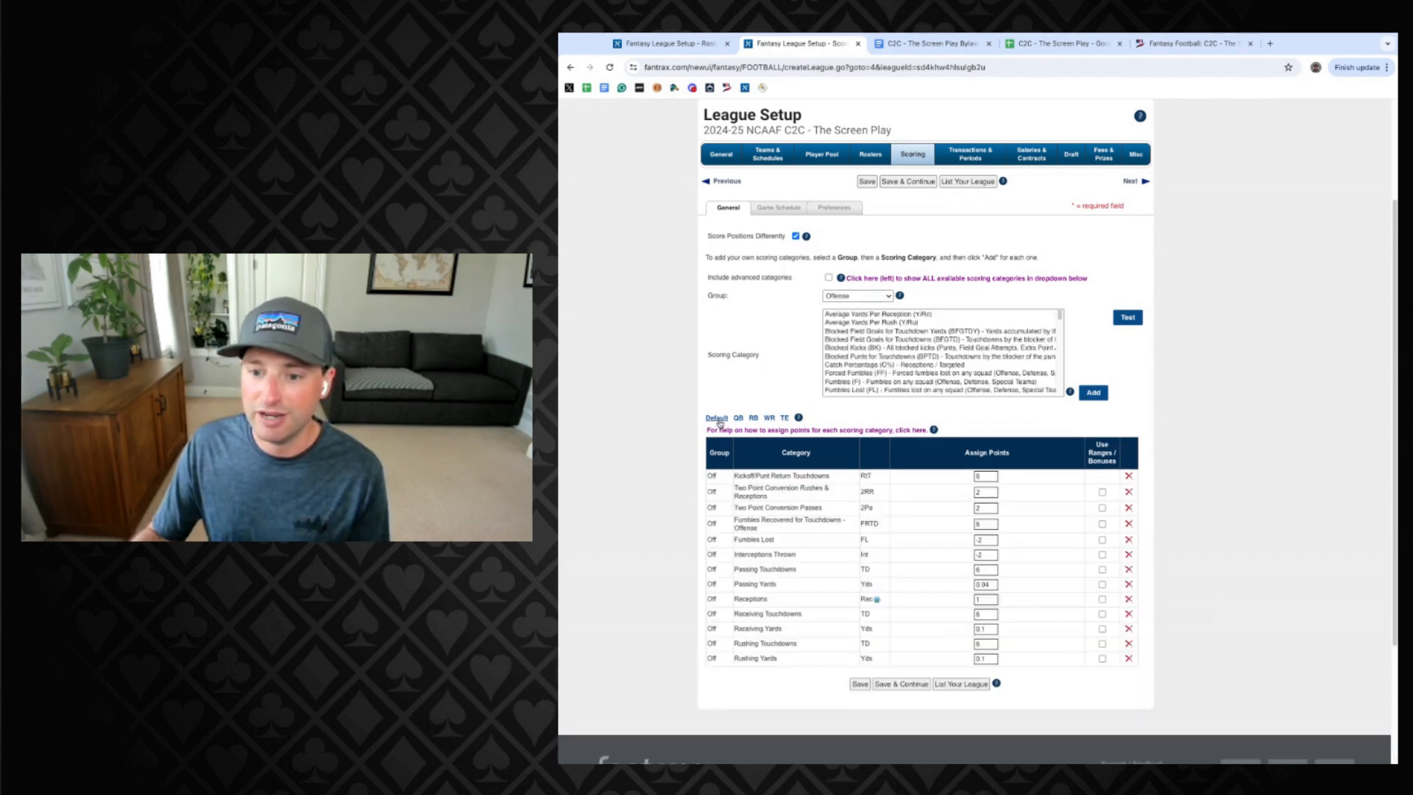
Check the scoring Game Schedule and look over the general scoring categories and their assigned points again.
{"action": "left_click", "coordinate": [779, 208]}
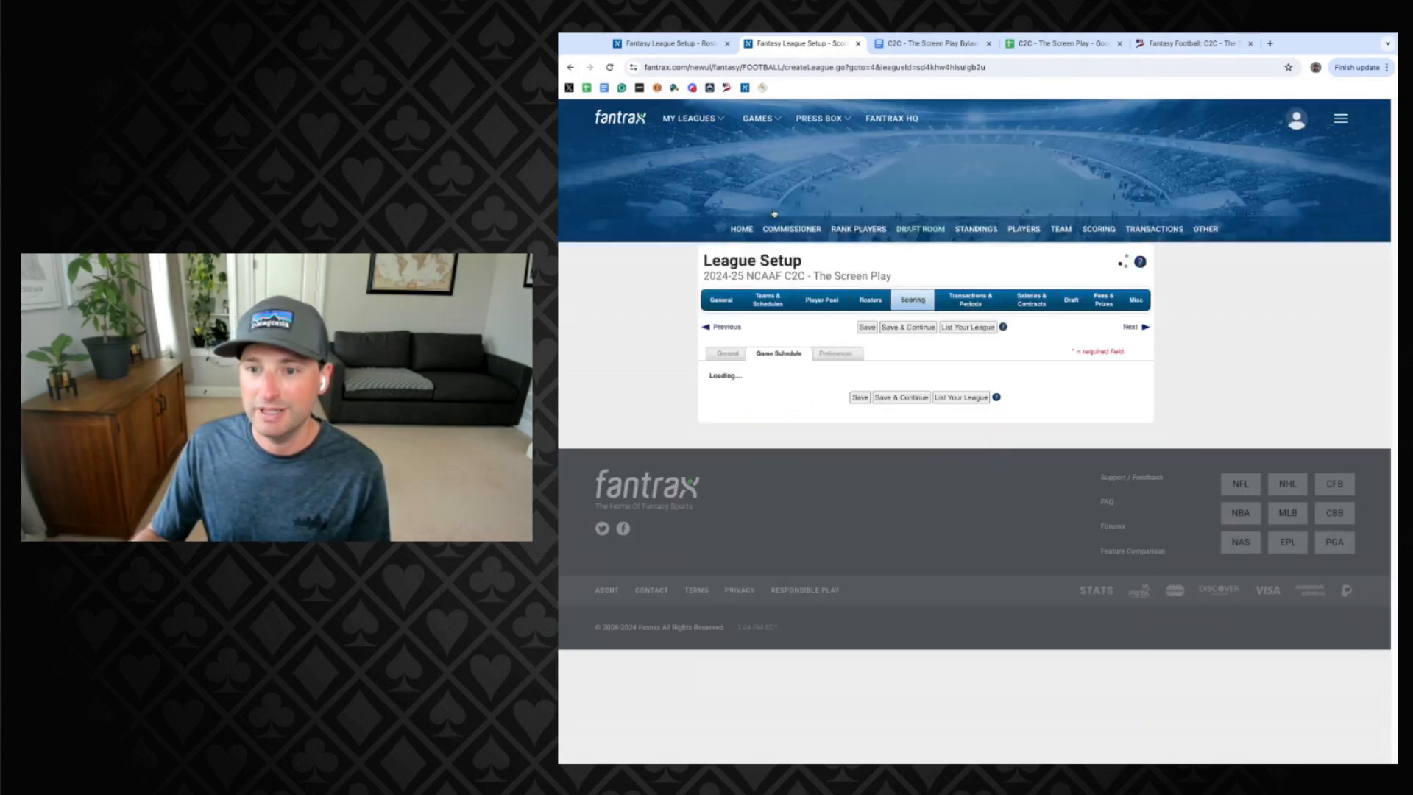
{"action": "mouse_move", "coordinate": [792, 229]}
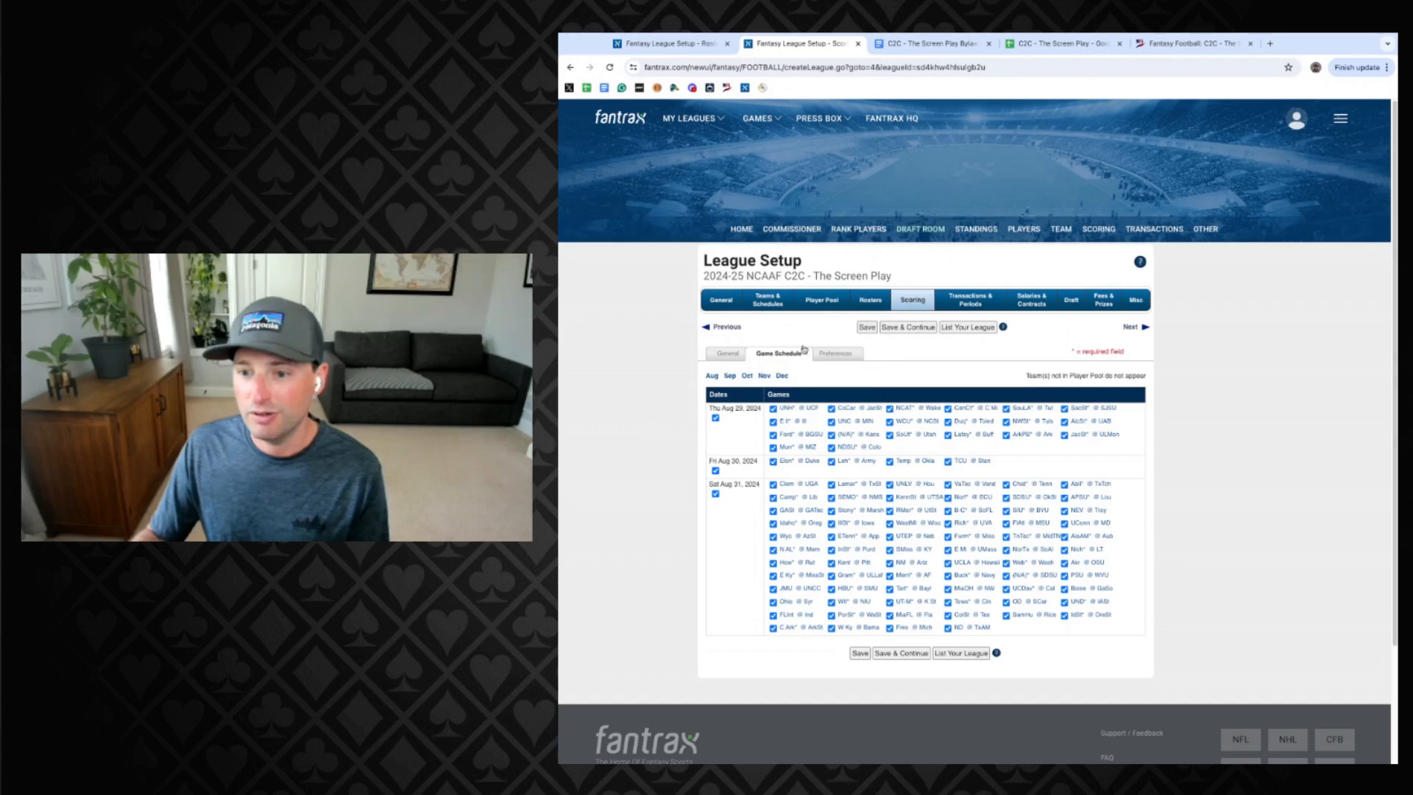
{"action": "left_click", "coordinate": [734, 361]}
{"action": "scroll", "coordinate": [769, 416], "scroll_direction": "down", "scroll_amount": 4}
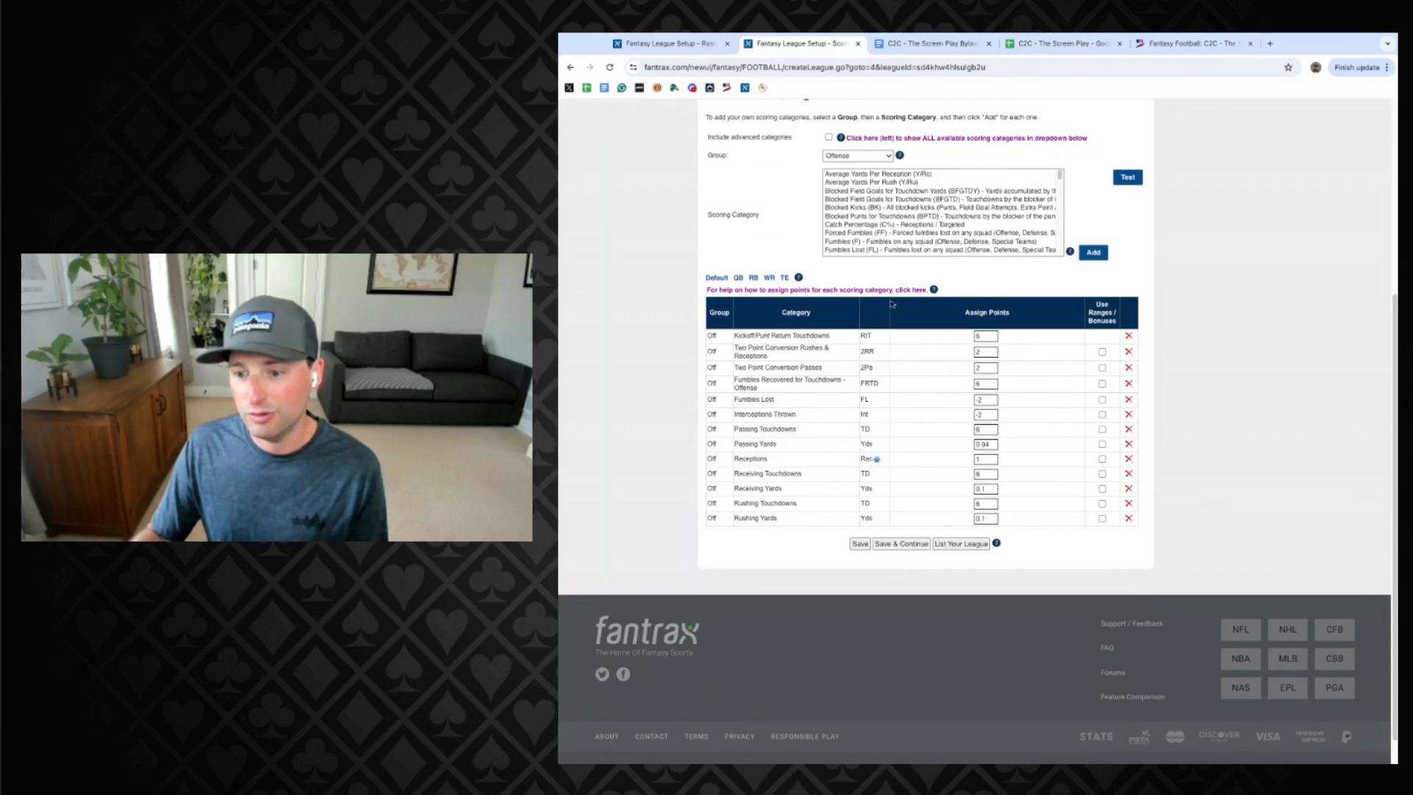
{"action": "scroll", "coordinate": [810, 279], "scroll_direction": "up", "scroll_amount": 1}
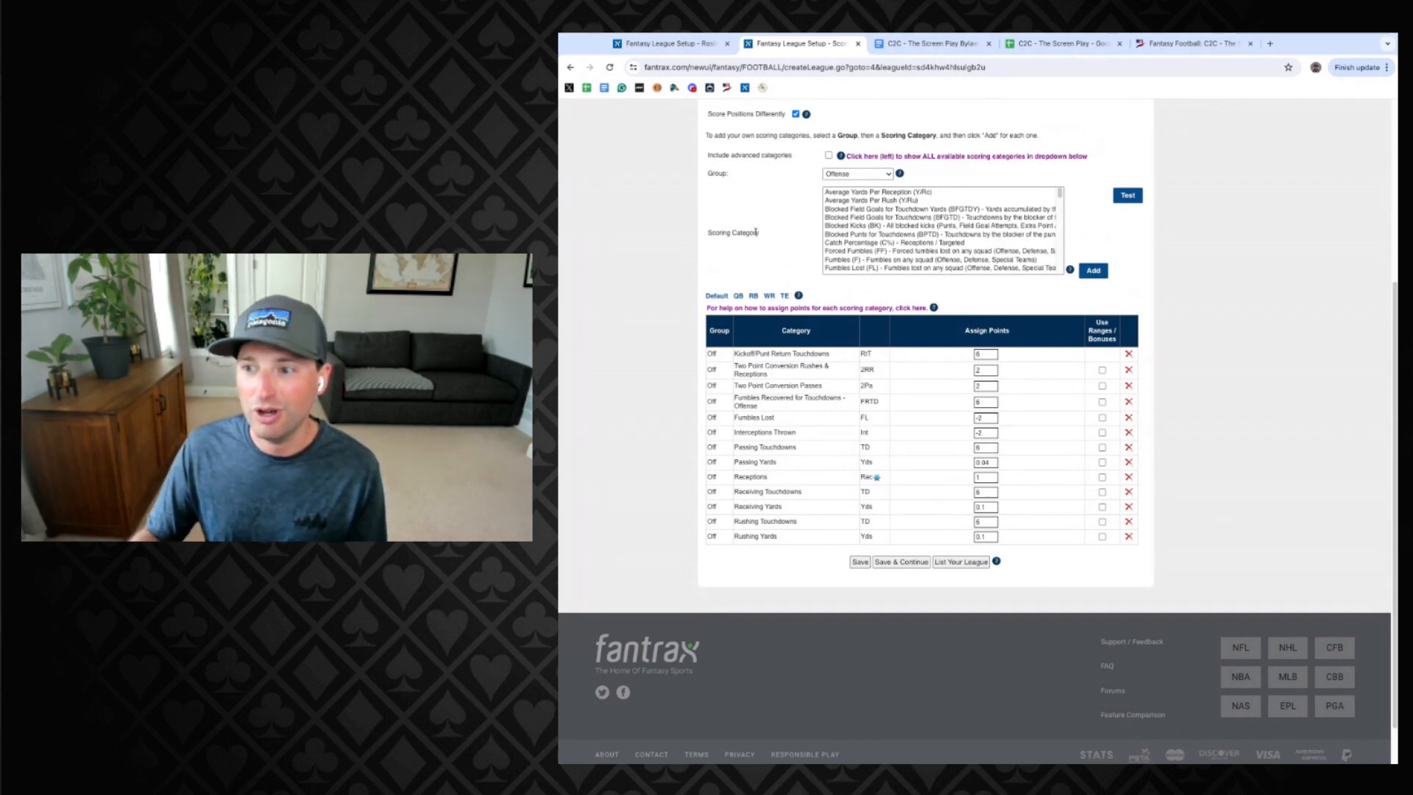
{"action": "scroll", "coordinate": [901, 494], "scroll_direction": "up", "scroll_amount": 3}
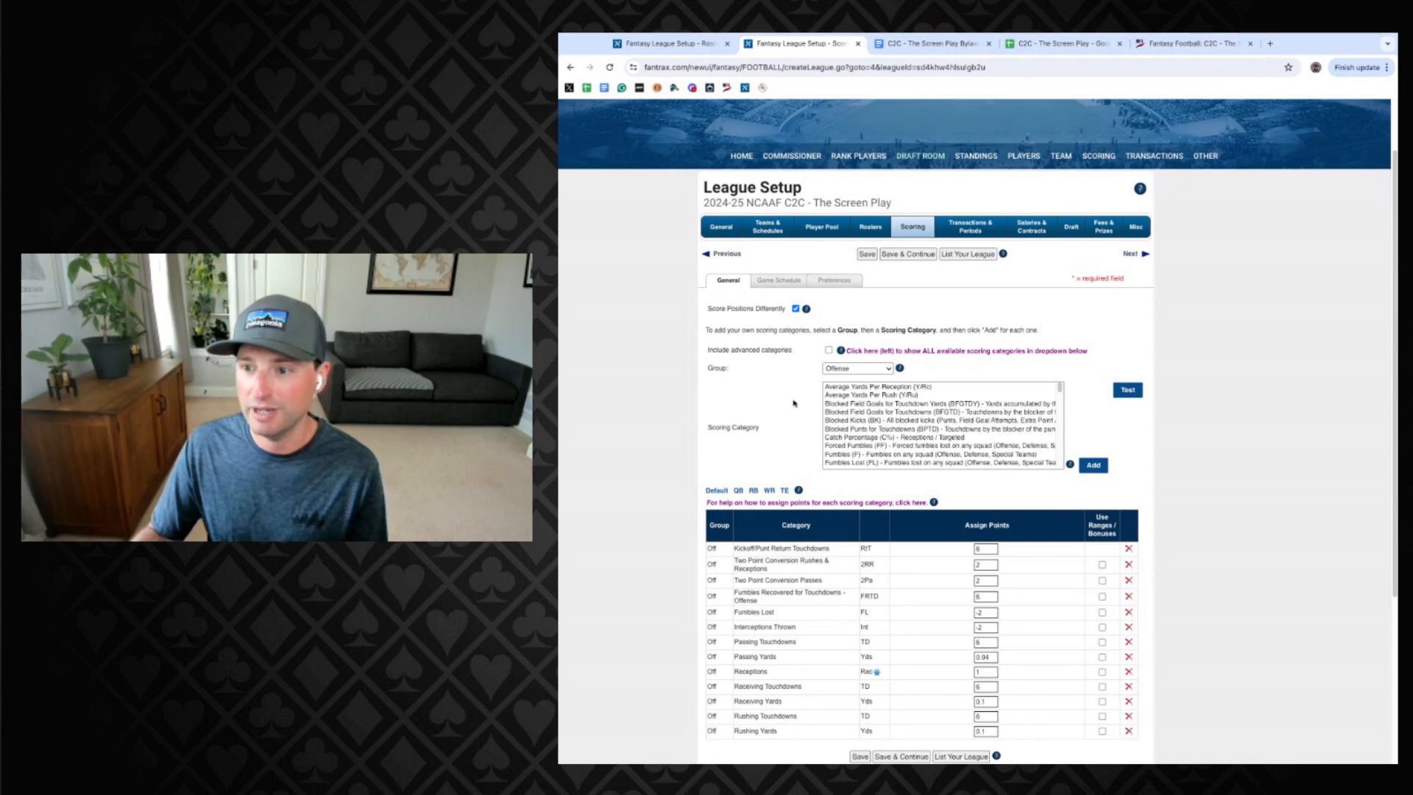
Save the scoring settings and review the lineup, trade and claim/drop options under Transactions & Periods.
{"action": "left_click", "coordinate": [907, 254]}
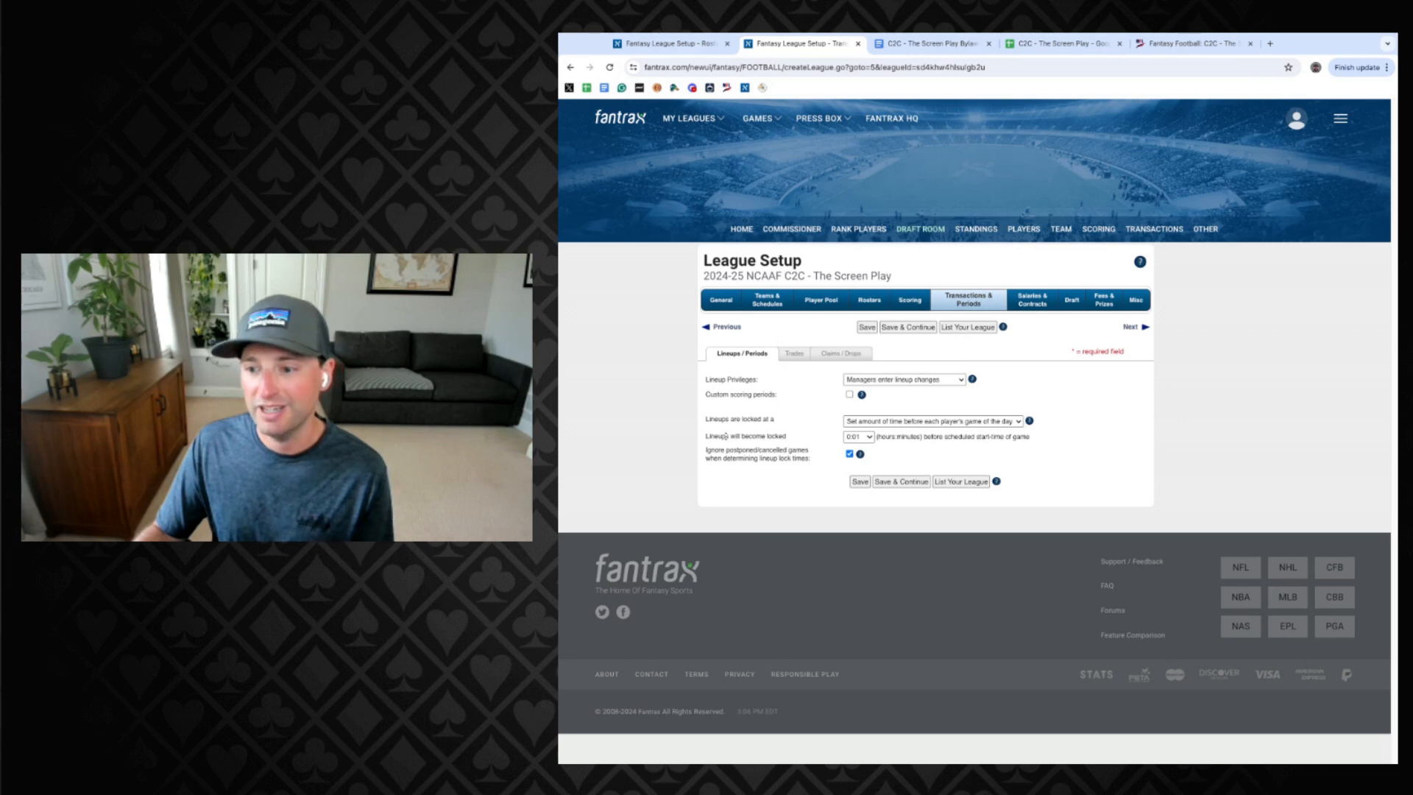
{"action": "left_click", "coordinate": [793, 355]}
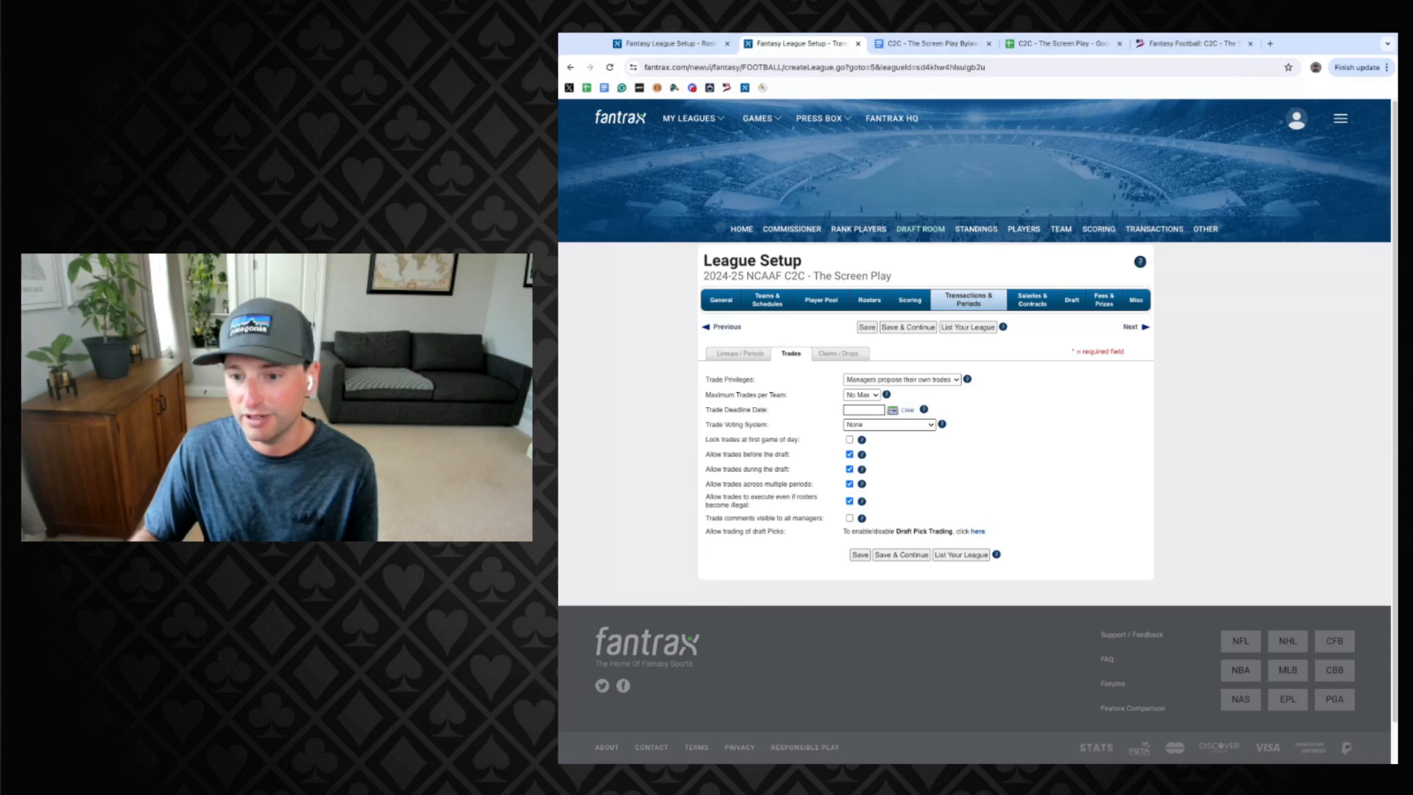
{"action": "left_click", "coordinate": [888, 424]}
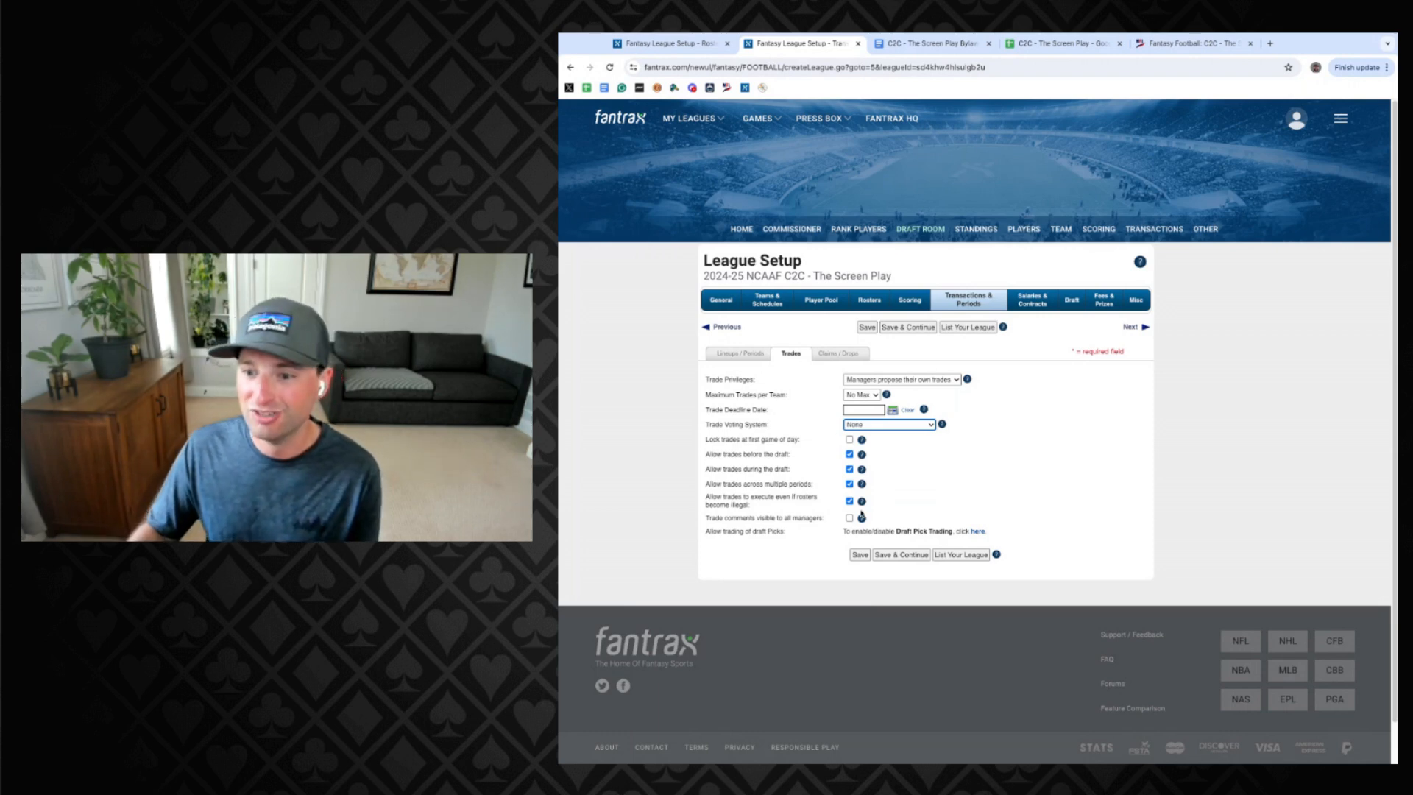
{"action": "left_click", "coordinate": [835, 355]}
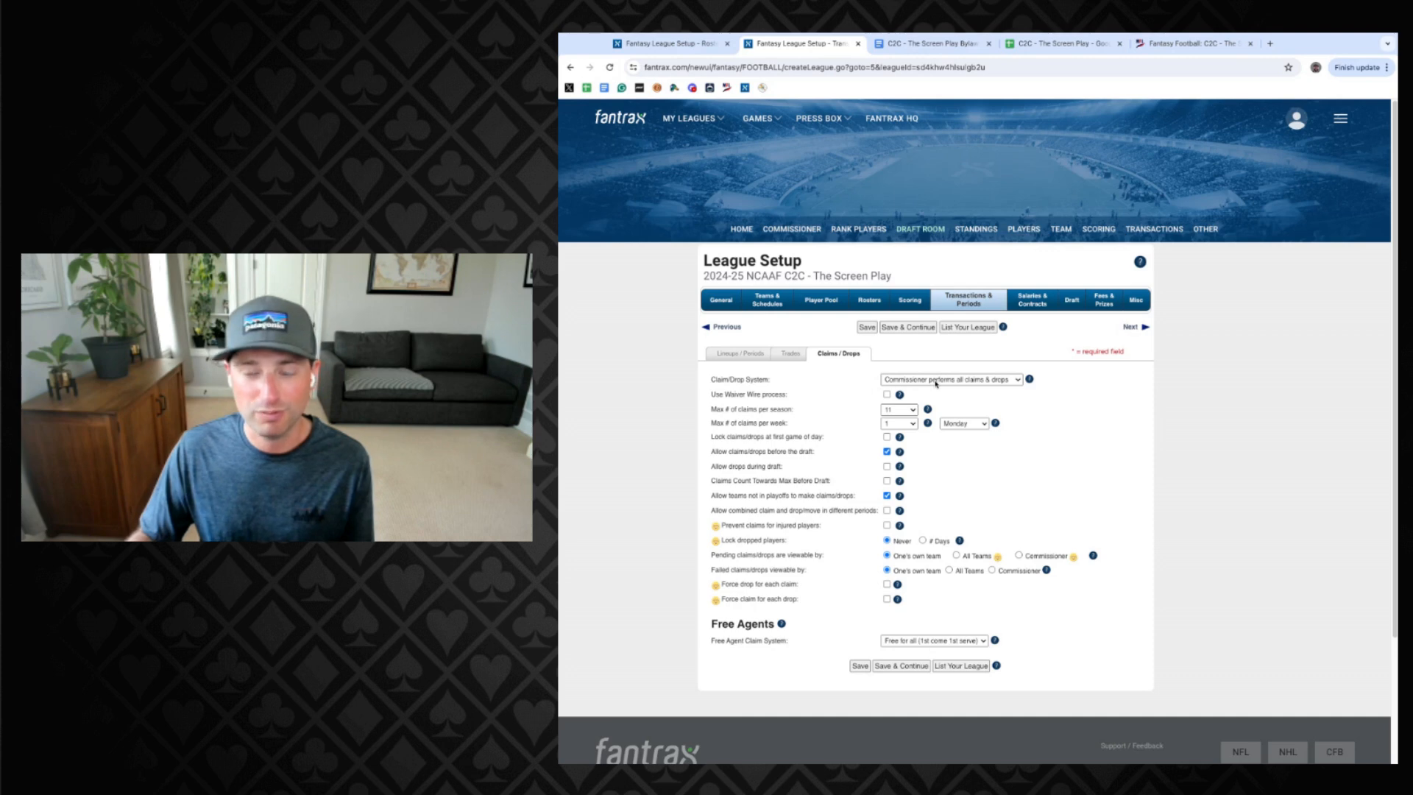
{"action": "left_click", "coordinate": [864, 384]}
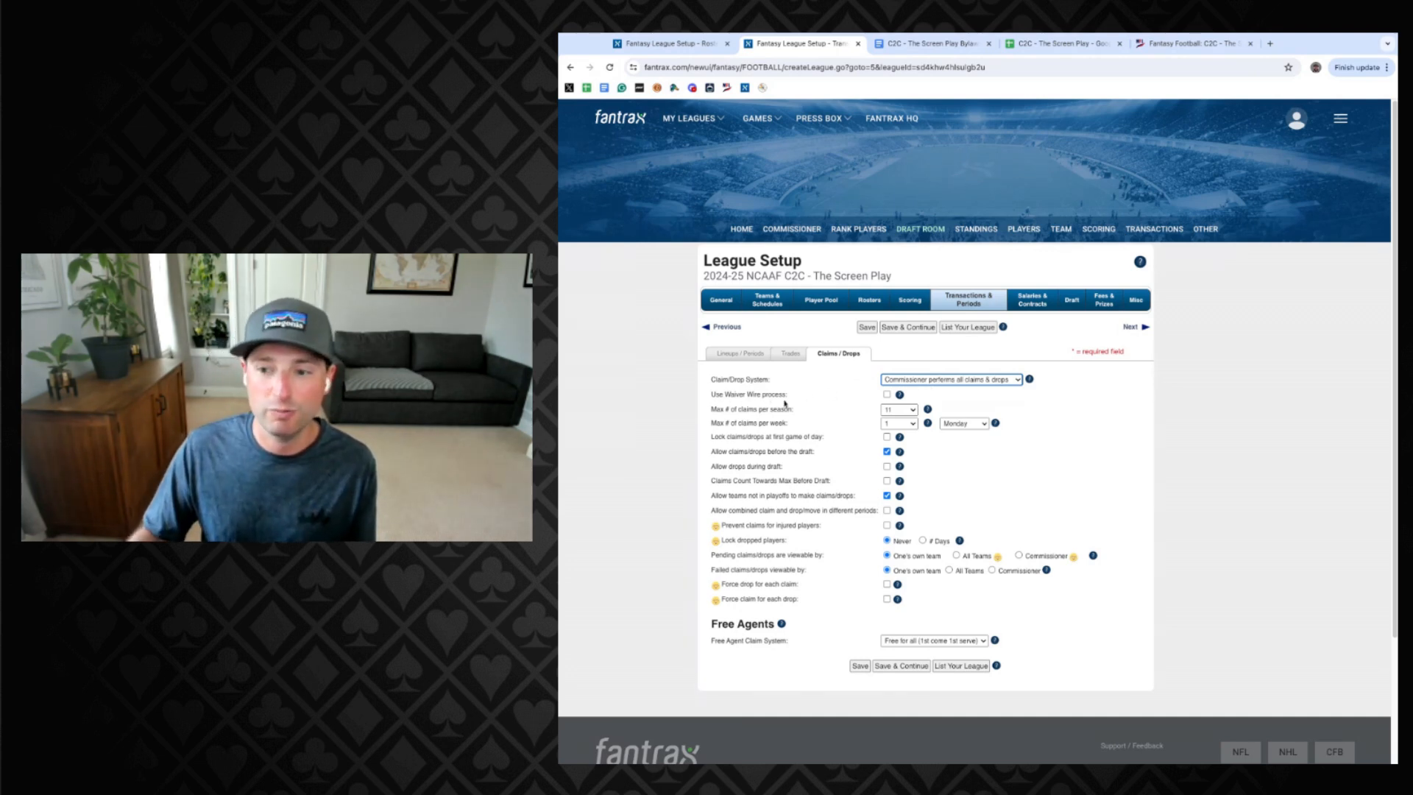
Enable the Waiver Wire process to inspect its claim system and processing options, and turn it back off.
{"action": "left_click", "coordinate": [887, 395]}
{"action": "scroll", "coordinate": [827, 432], "scroll_direction": "down", "scroll_amount": 1}
{"action": "scroll", "coordinate": [827, 432], "scroll_direction": "down", "scroll_amount": 1}
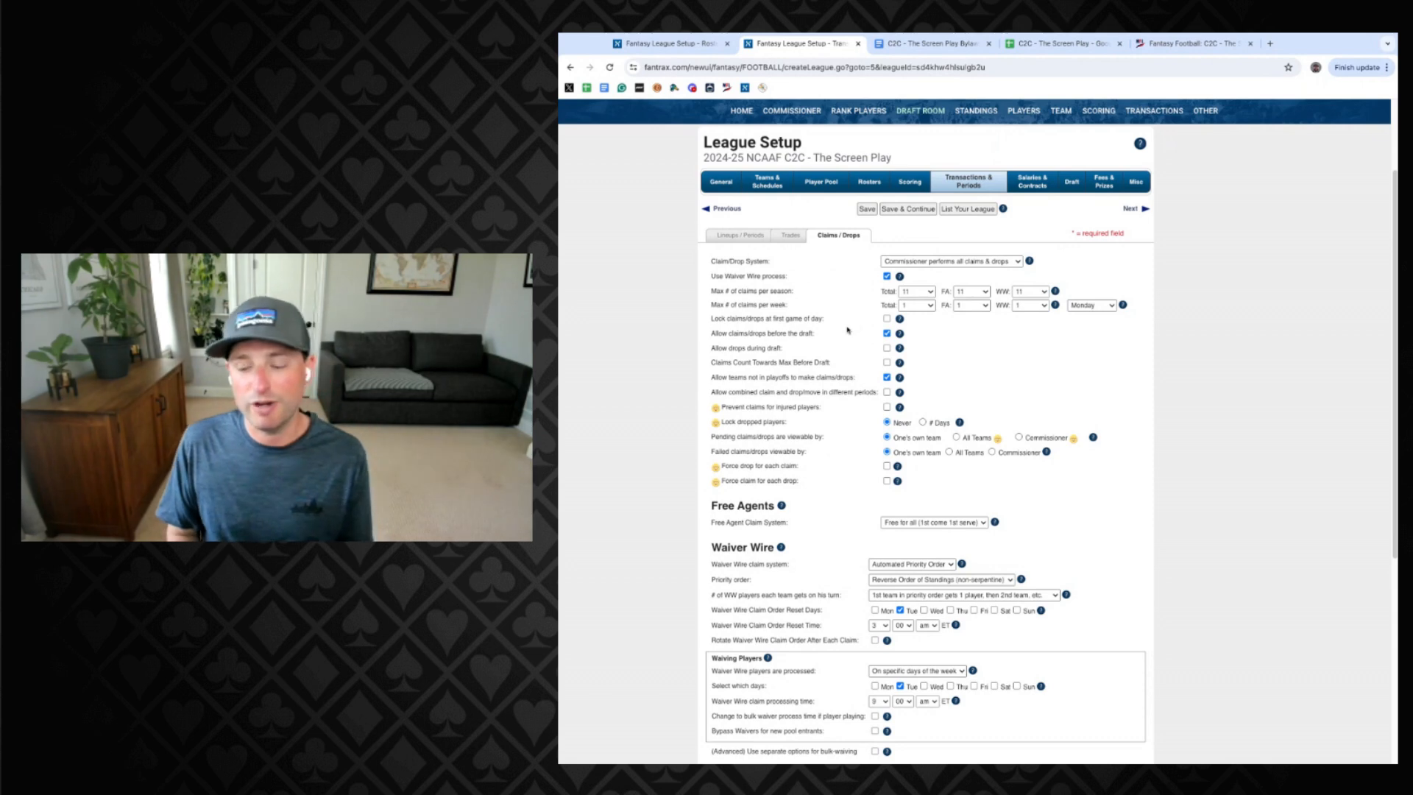
{"action": "left_click", "coordinate": [949, 563]}
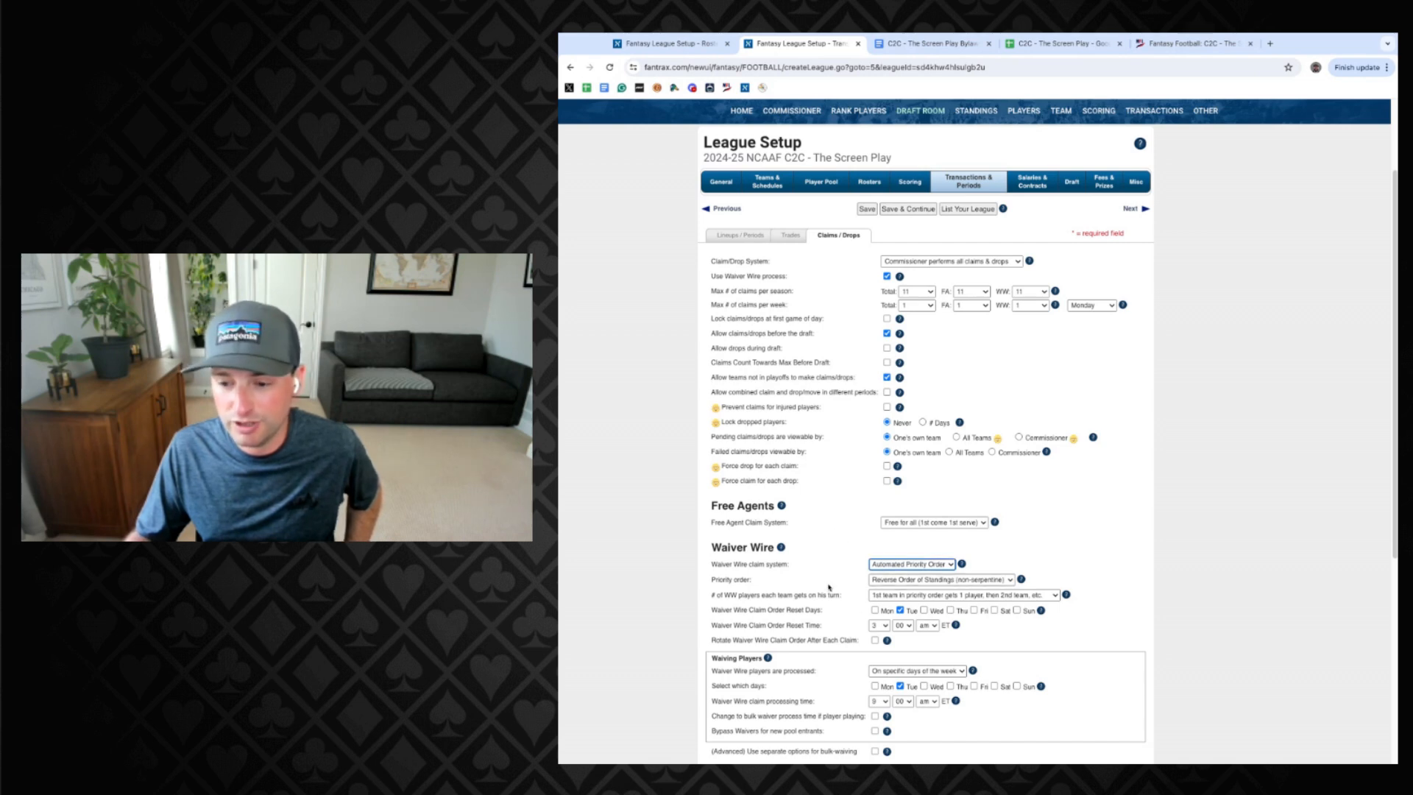
{"action": "scroll", "coordinate": [824, 577], "scroll_direction": "down", "scroll_amount": 3}
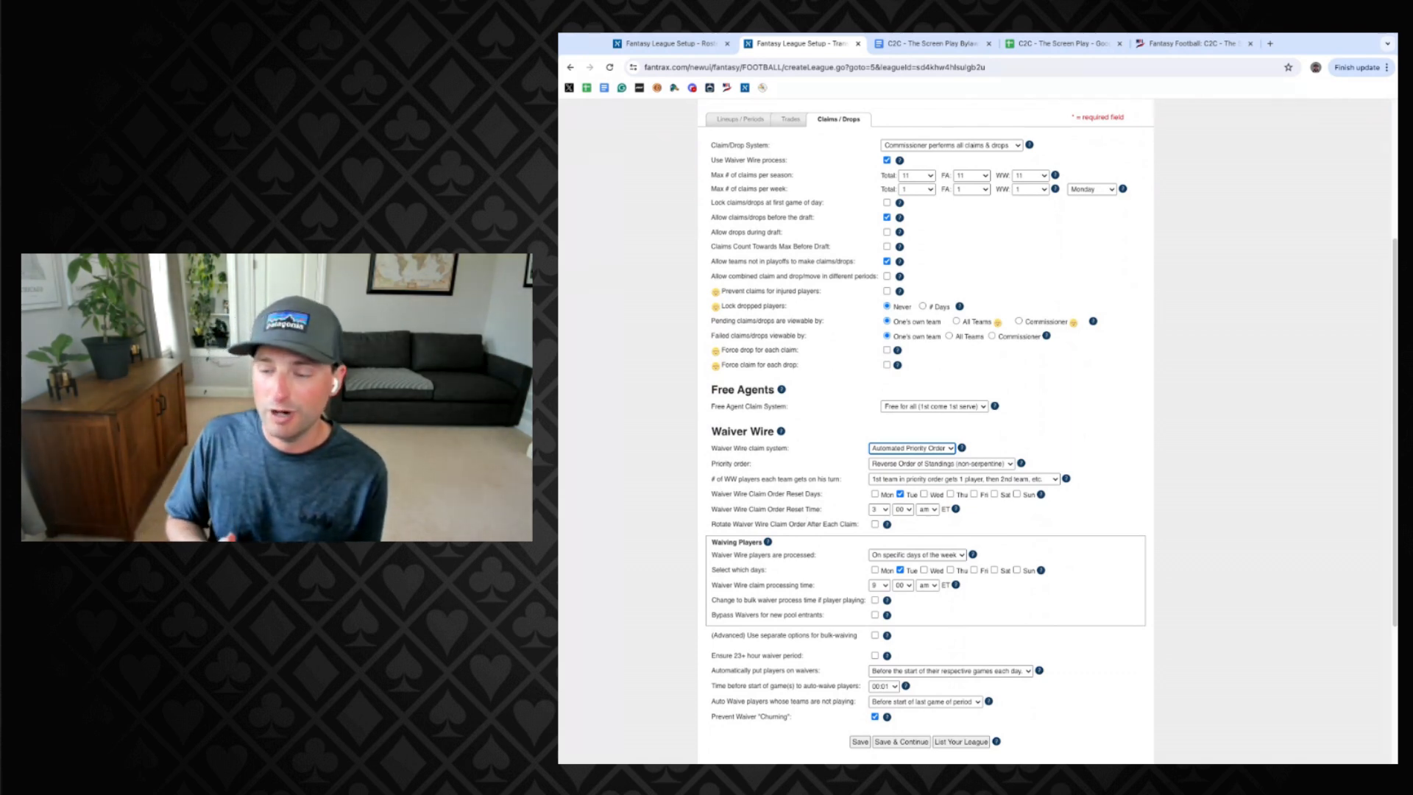
{"action": "left_click", "coordinate": [887, 161]}
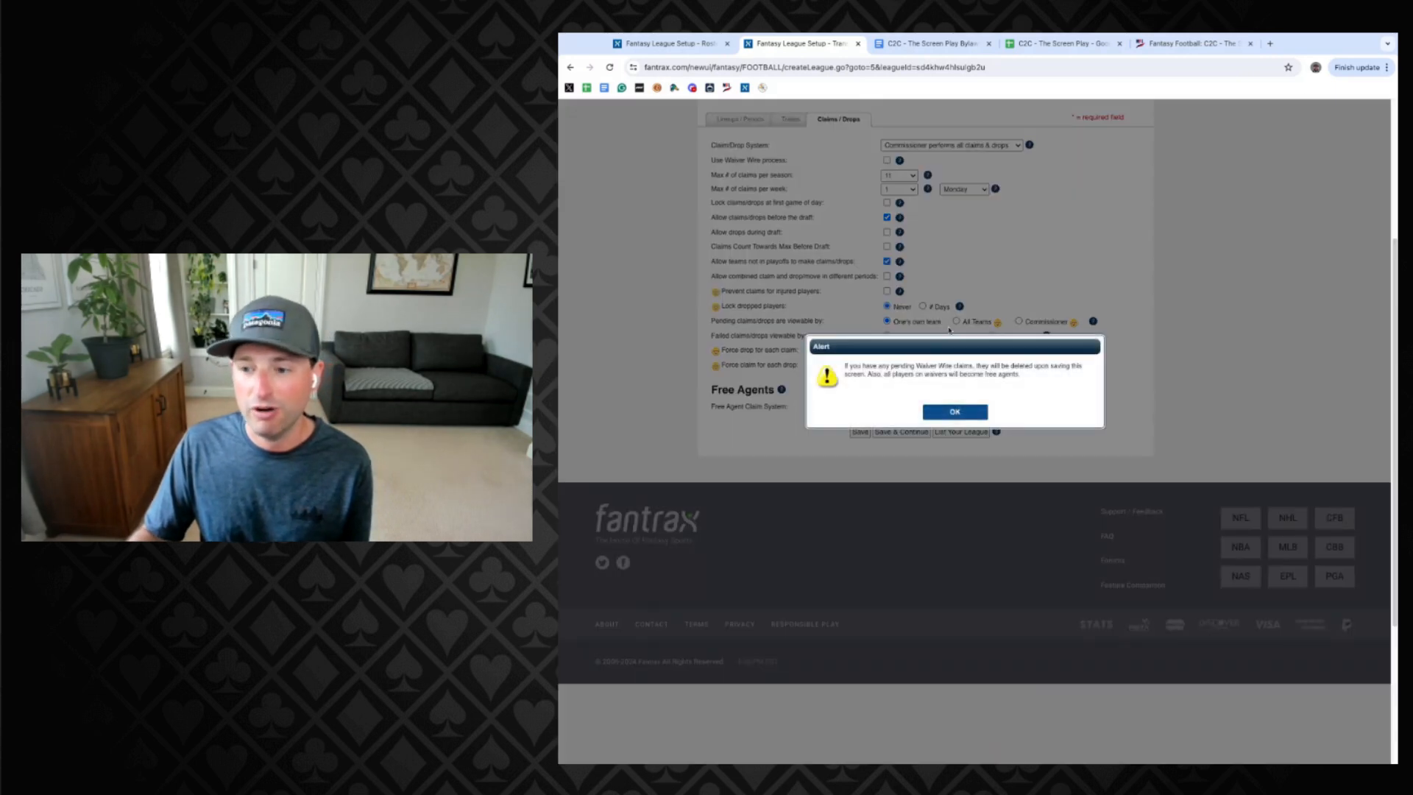
{"action": "left_click", "coordinate": [956, 411]}
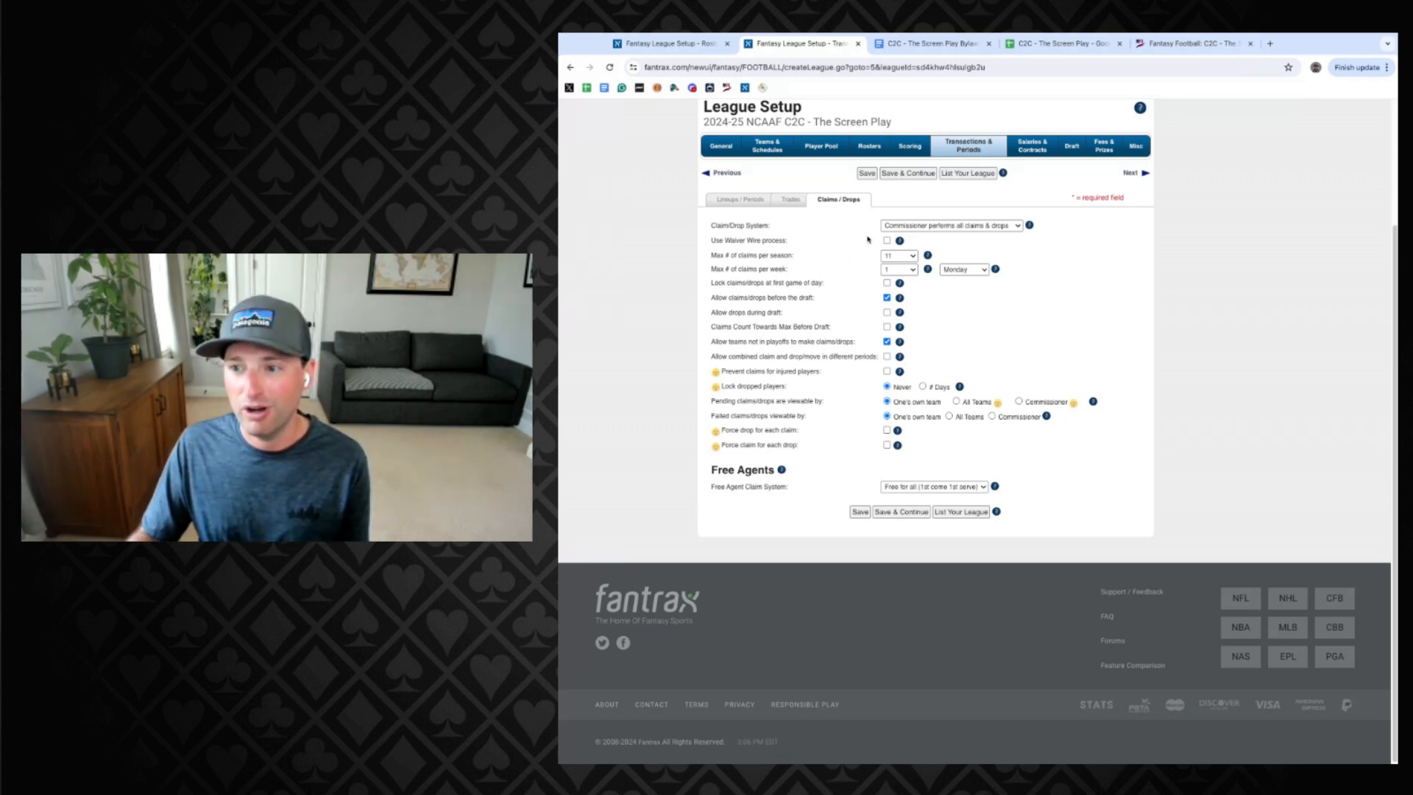
Save the claims settings with Commissioner performs all claims & drops, and check the Salaries & Contracts options.
{"action": "left_click", "coordinate": [933, 230]}
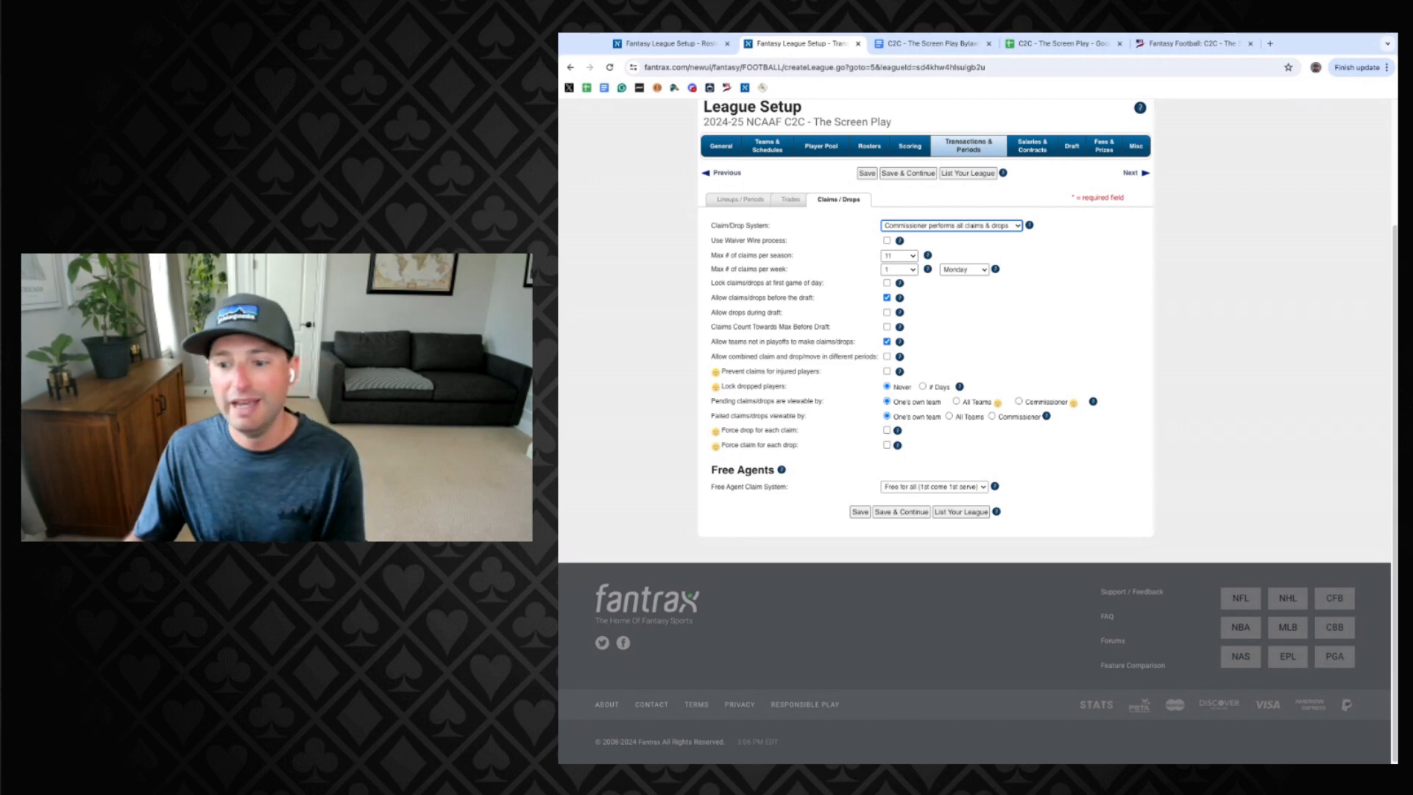
{"action": "left_click", "coordinate": [859, 512]}
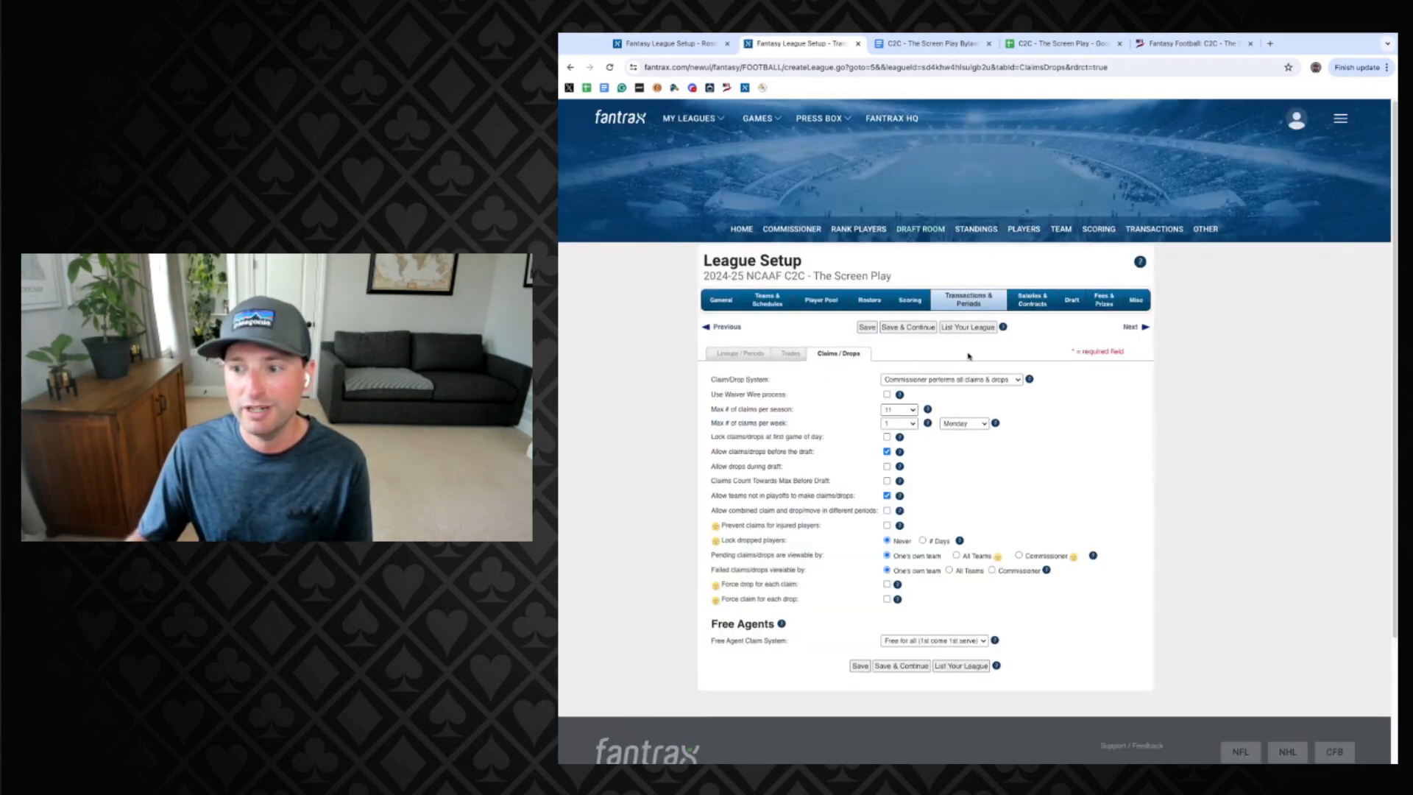
{"action": "left_click", "coordinate": [1033, 308]}
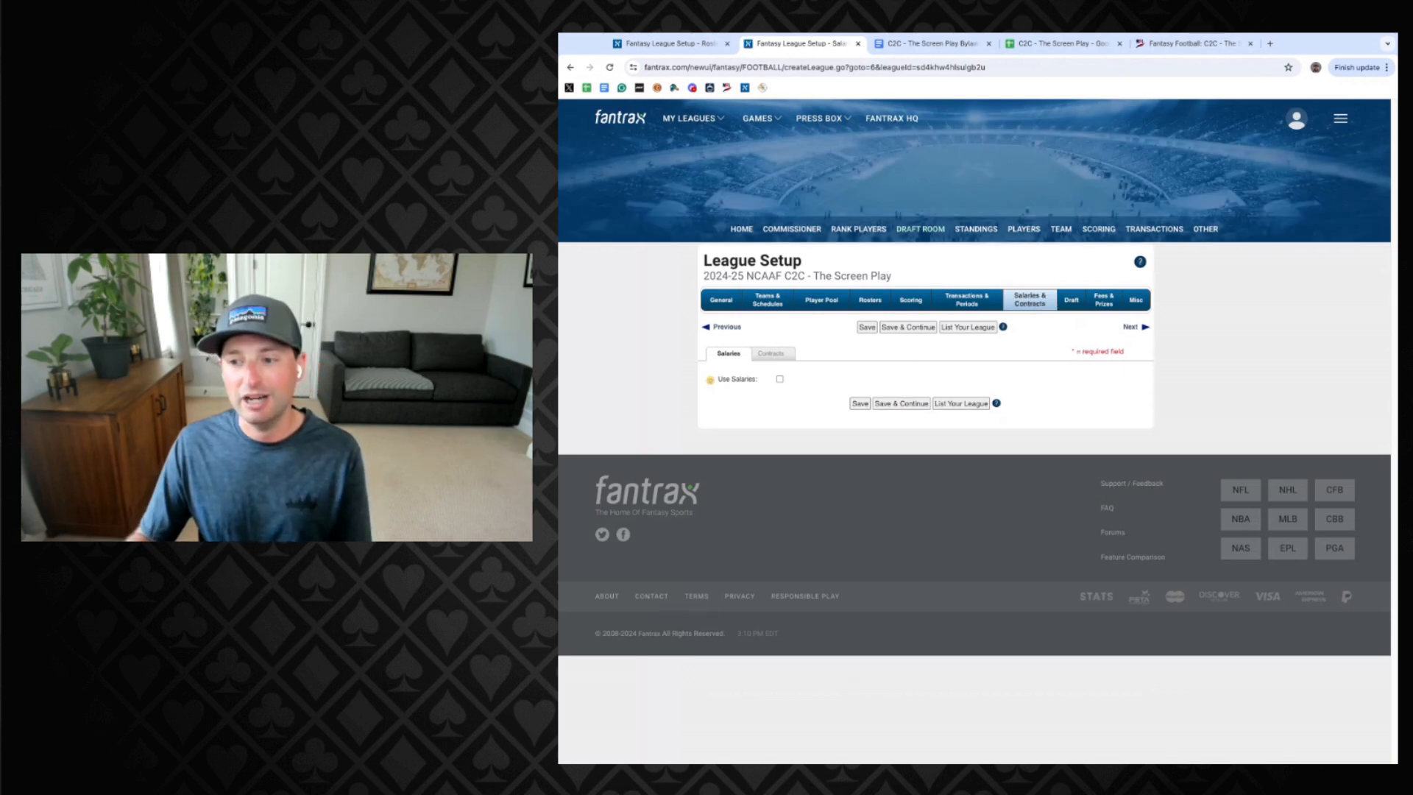
Examine the Draft settings, including draft type, time zone, pick time limit, sleep times, auto-pick rule and manual draft order.
{"action": "left_click", "coordinate": [1069, 306]}
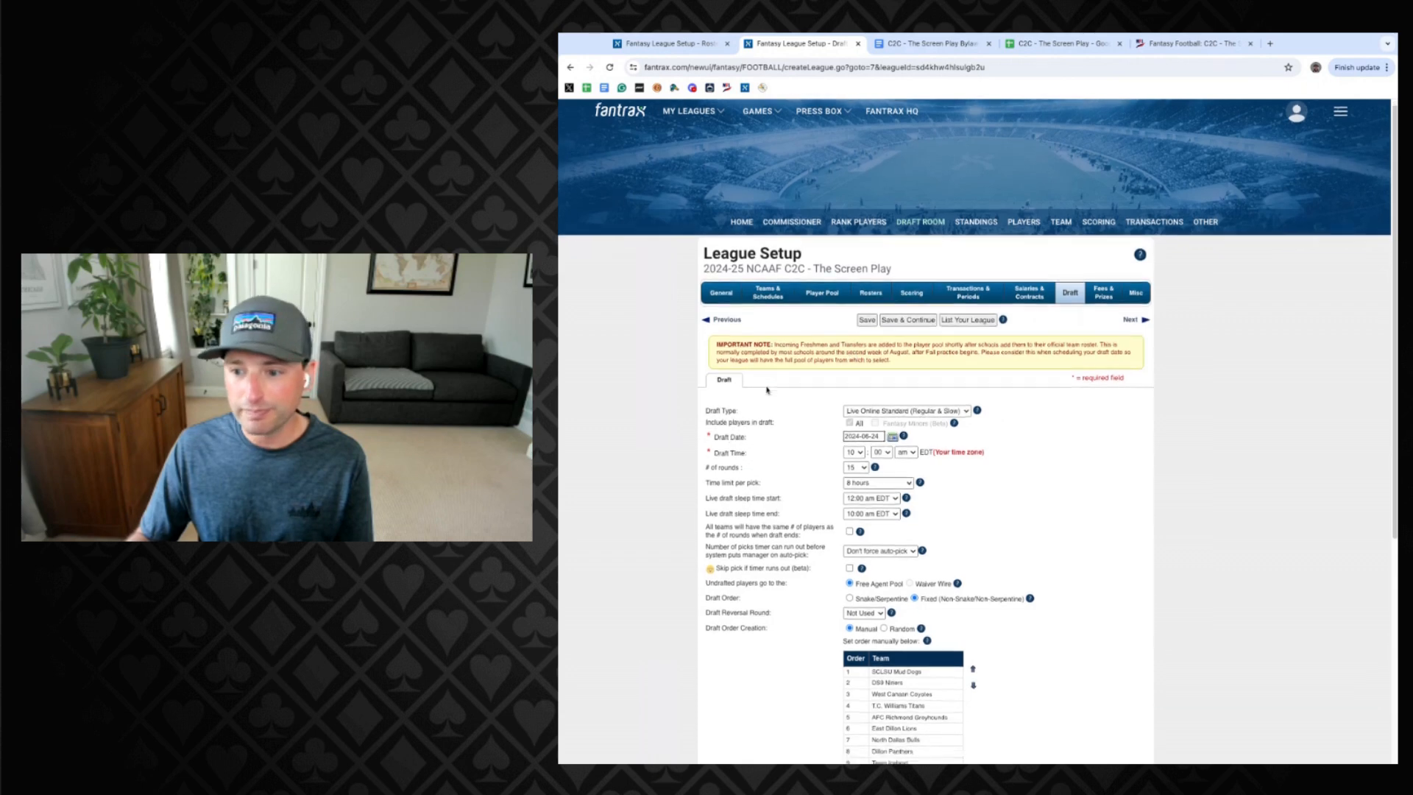
{"action": "scroll", "coordinate": [767, 390], "scroll_direction": "down", "scroll_amount": 3}
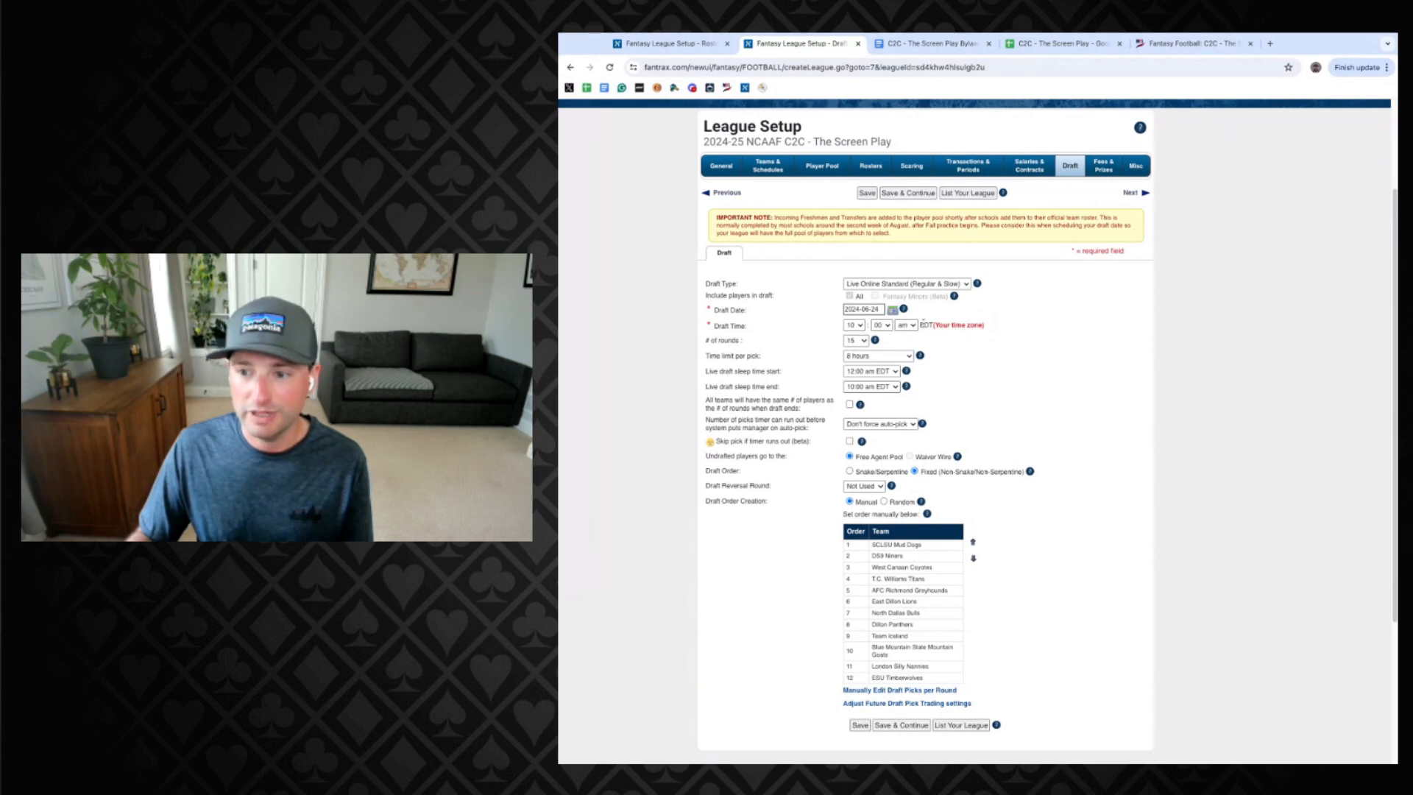
{"action": "left_click_drag", "start_coordinate": [924, 324], "coordinate": [932, 325]}
{"action": "double_click", "coordinate": [928, 326]}
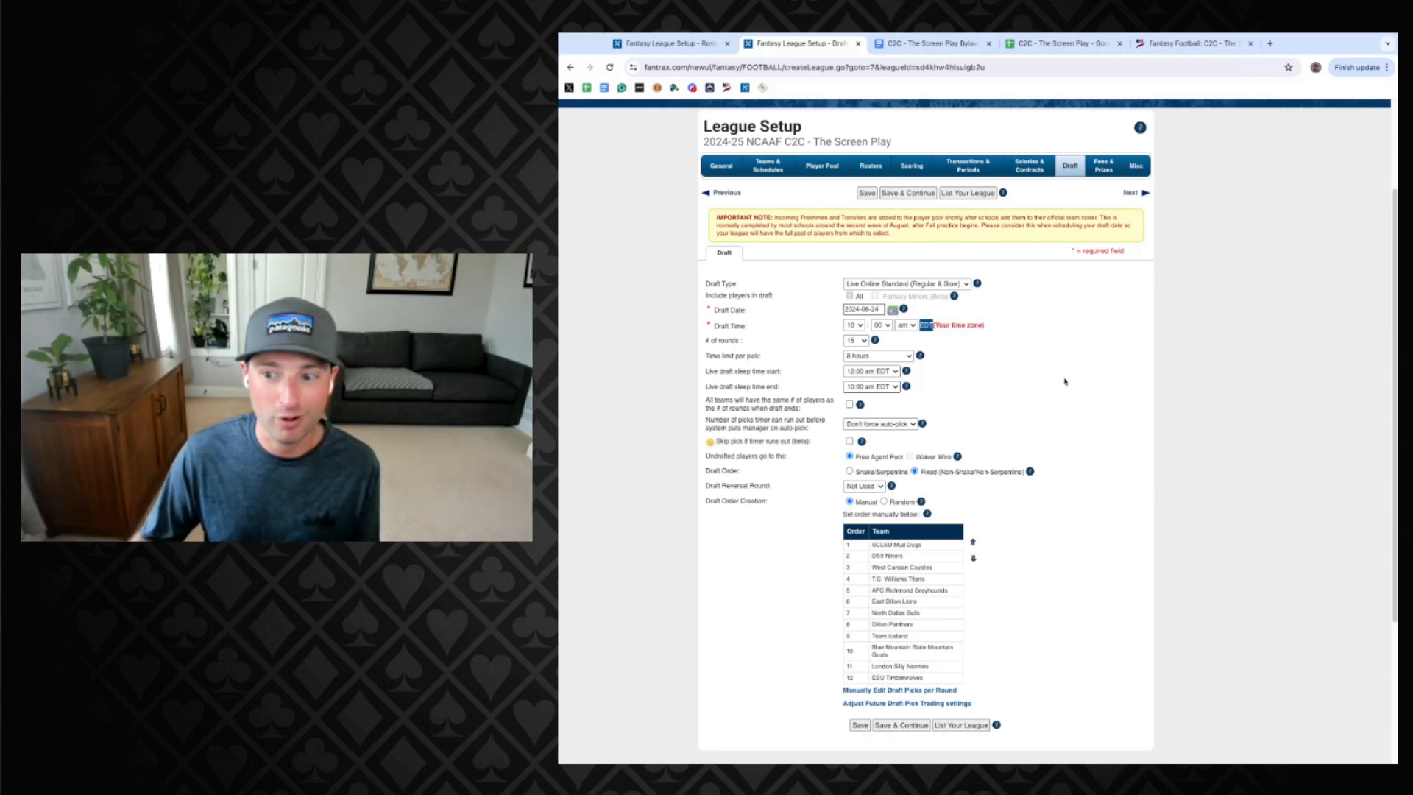
{"action": "scroll", "coordinate": [974, 363], "scroll_direction": "down", "scroll_amount": 1}
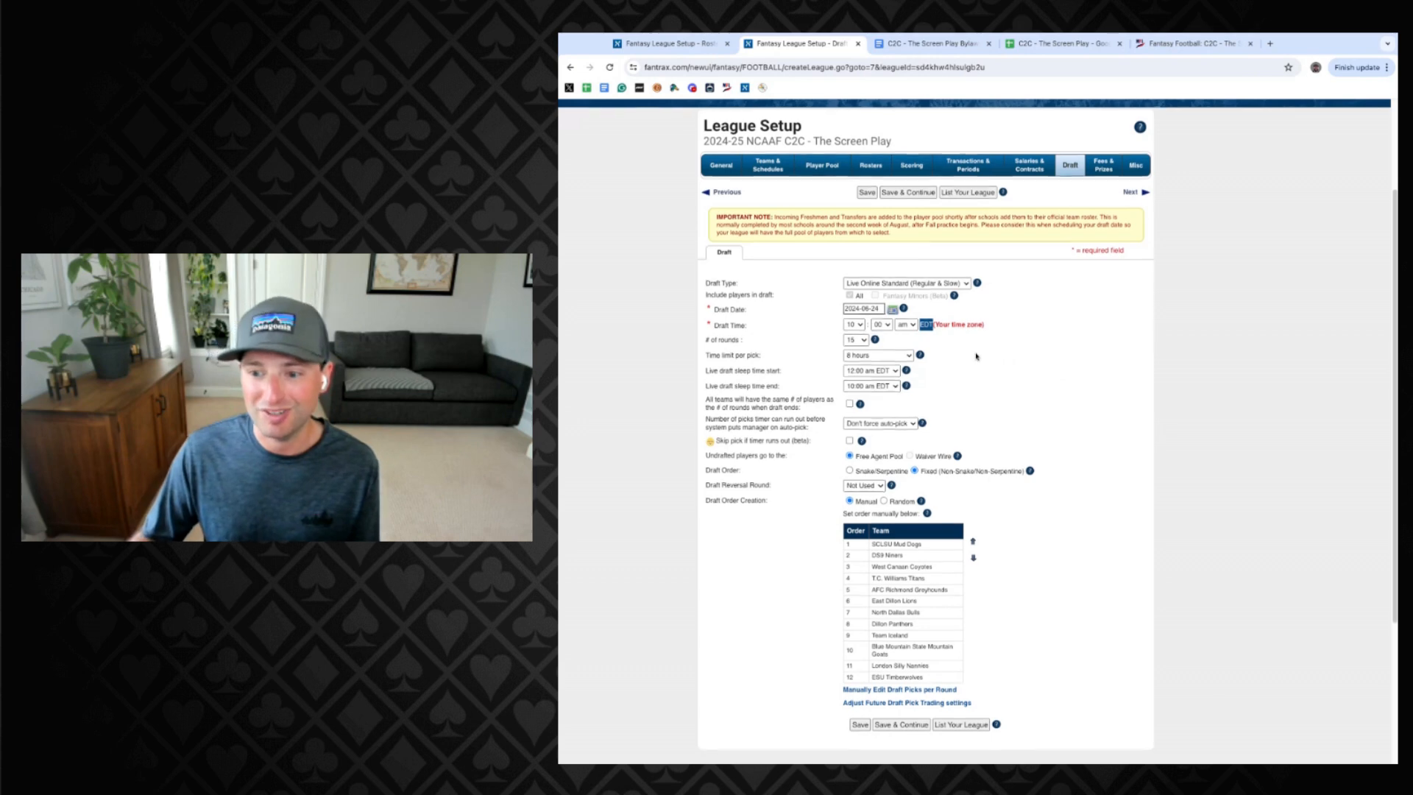
{"action": "scroll", "coordinate": [975, 356], "scroll_direction": "down", "scroll_amount": 1}
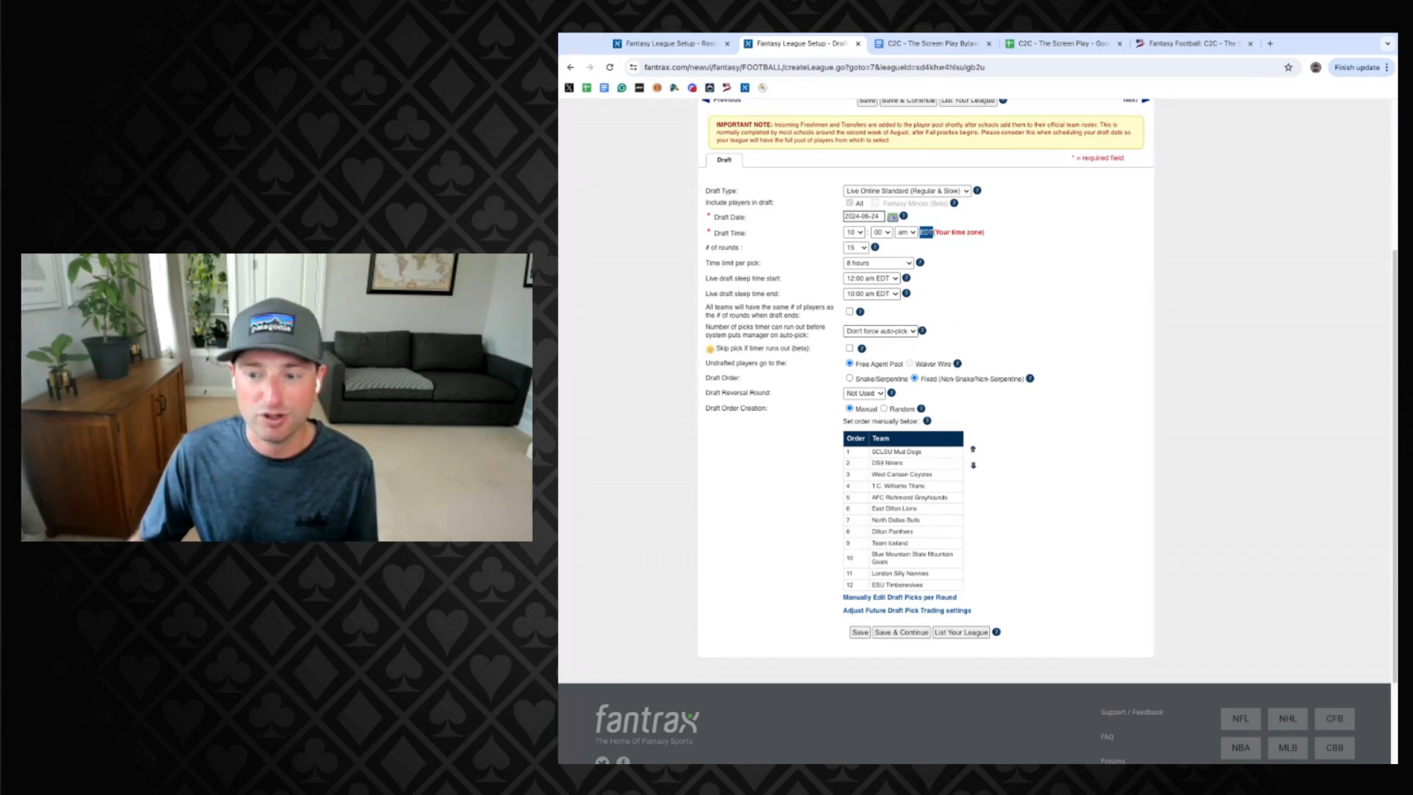
{"action": "left_click", "coordinate": [954, 329]}
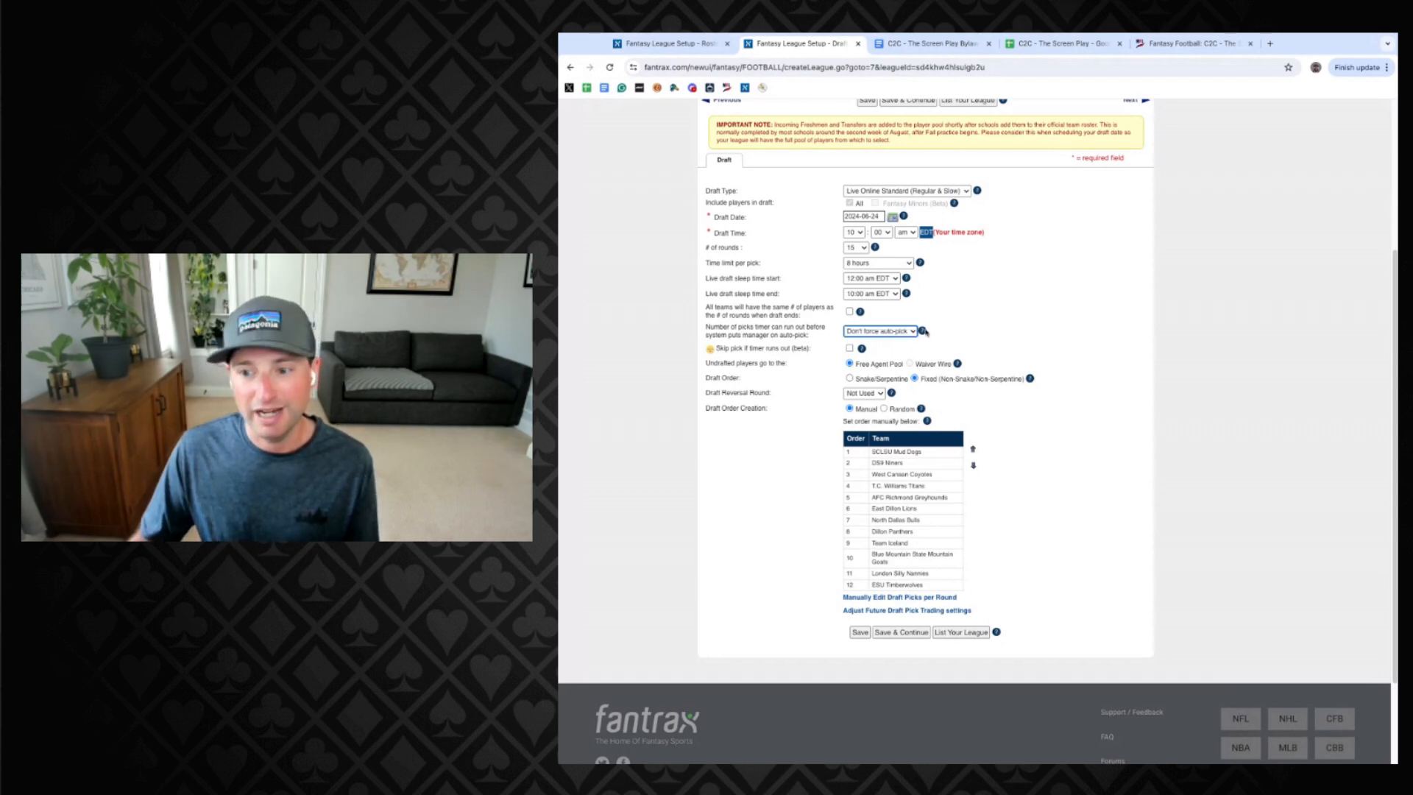
{"action": "scroll", "coordinate": [801, 387], "scroll_direction": "down", "scroll_amount": 1}
{"action": "scroll", "coordinate": [800, 412], "scroll_direction": "down", "scroll_amount": 1}
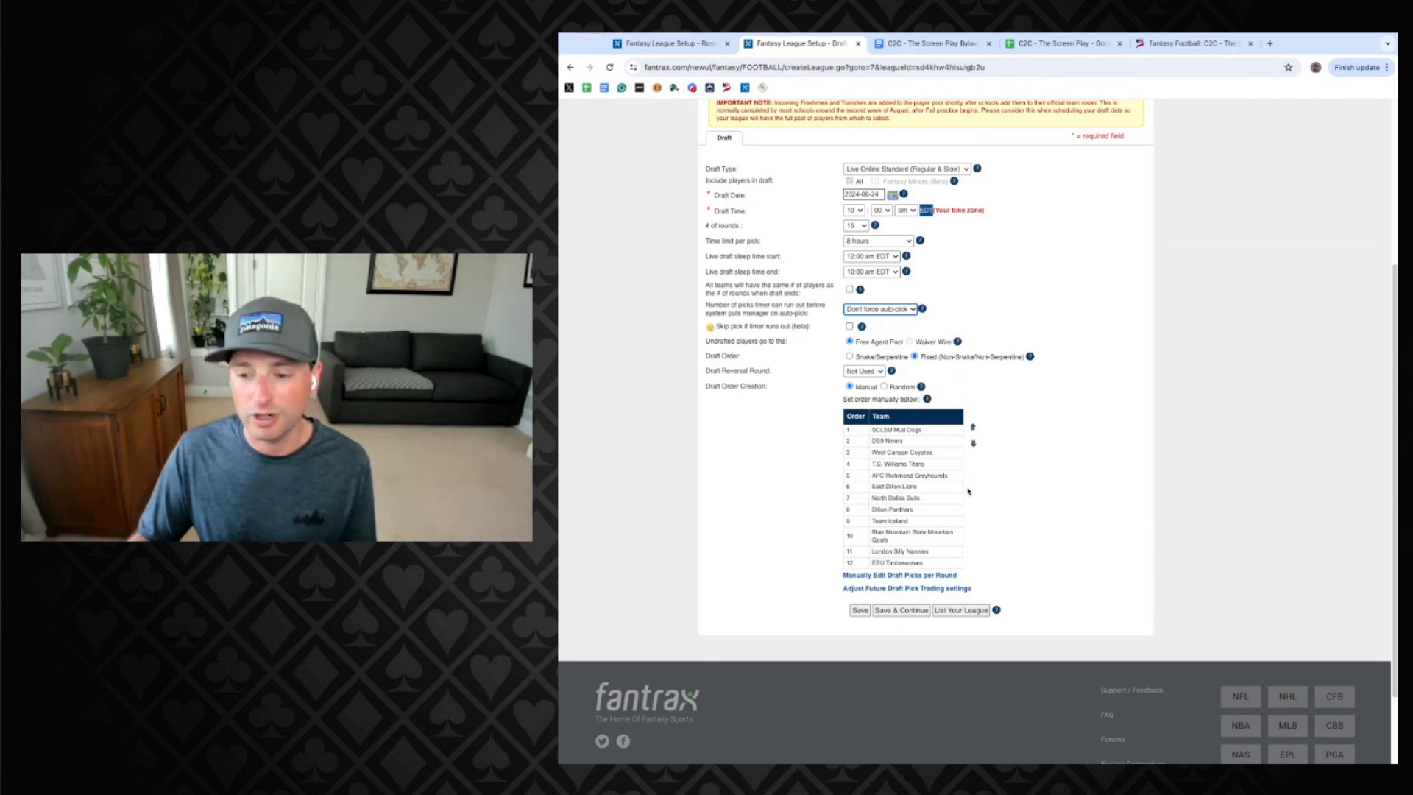
Pass through the Misc settings and check the league's Fees & Prizes options, including the Fantrax Treasurer type.
{"action": "scroll", "coordinate": [854, 488], "scroll_direction": "up", "scroll_amount": 3}
{"action": "scroll", "coordinate": [854, 488], "scroll_direction": "up", "scroll_amount": 1}
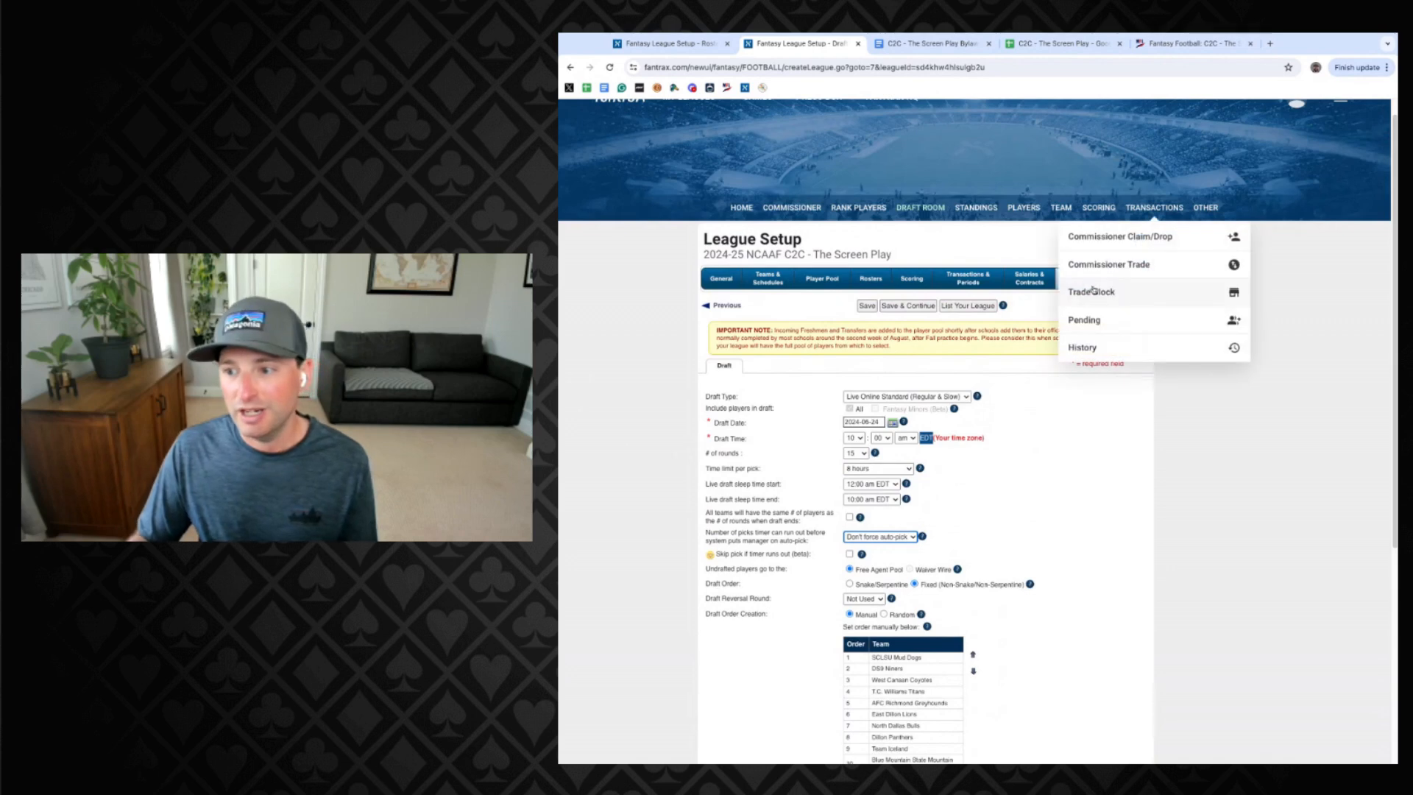
{"action": "left_click", "coordinate": [1134, 281]}
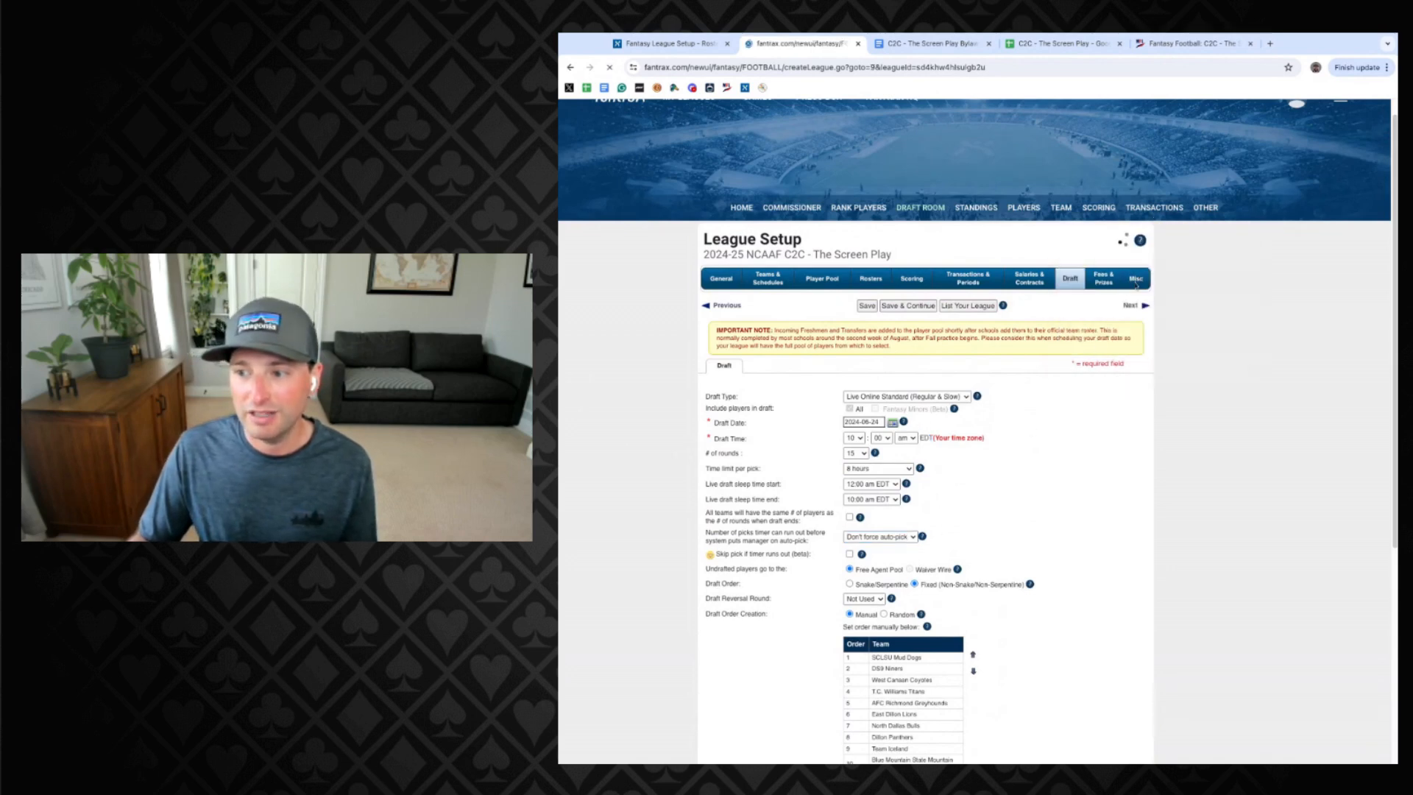
{"action": "left_click", "coordinate": [1101, 303]}
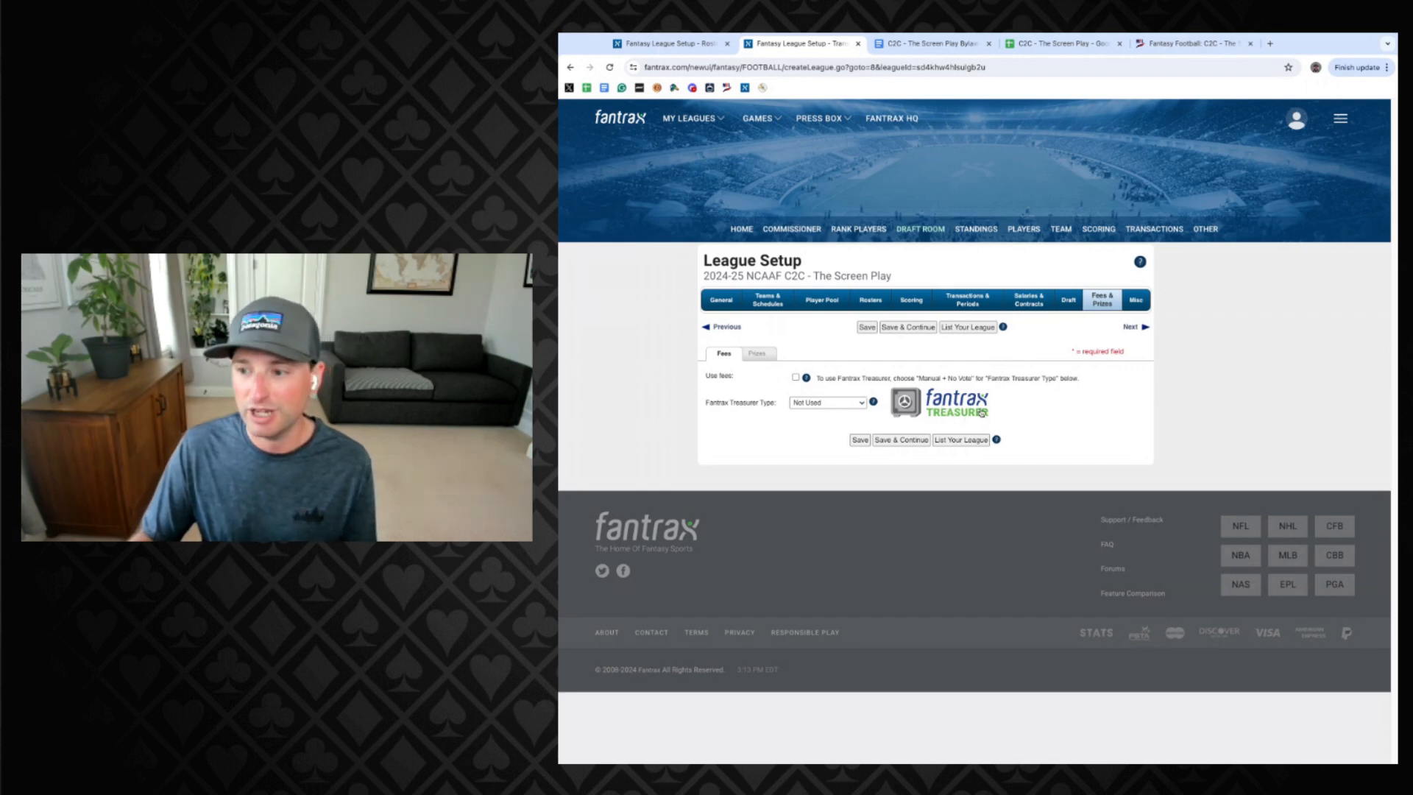
Review the Keeper/Dynasty options in the Misc settings and open the league's Constitution/Bylaws section.
{"action": "left_click", "coordinate": [1135, 304]}
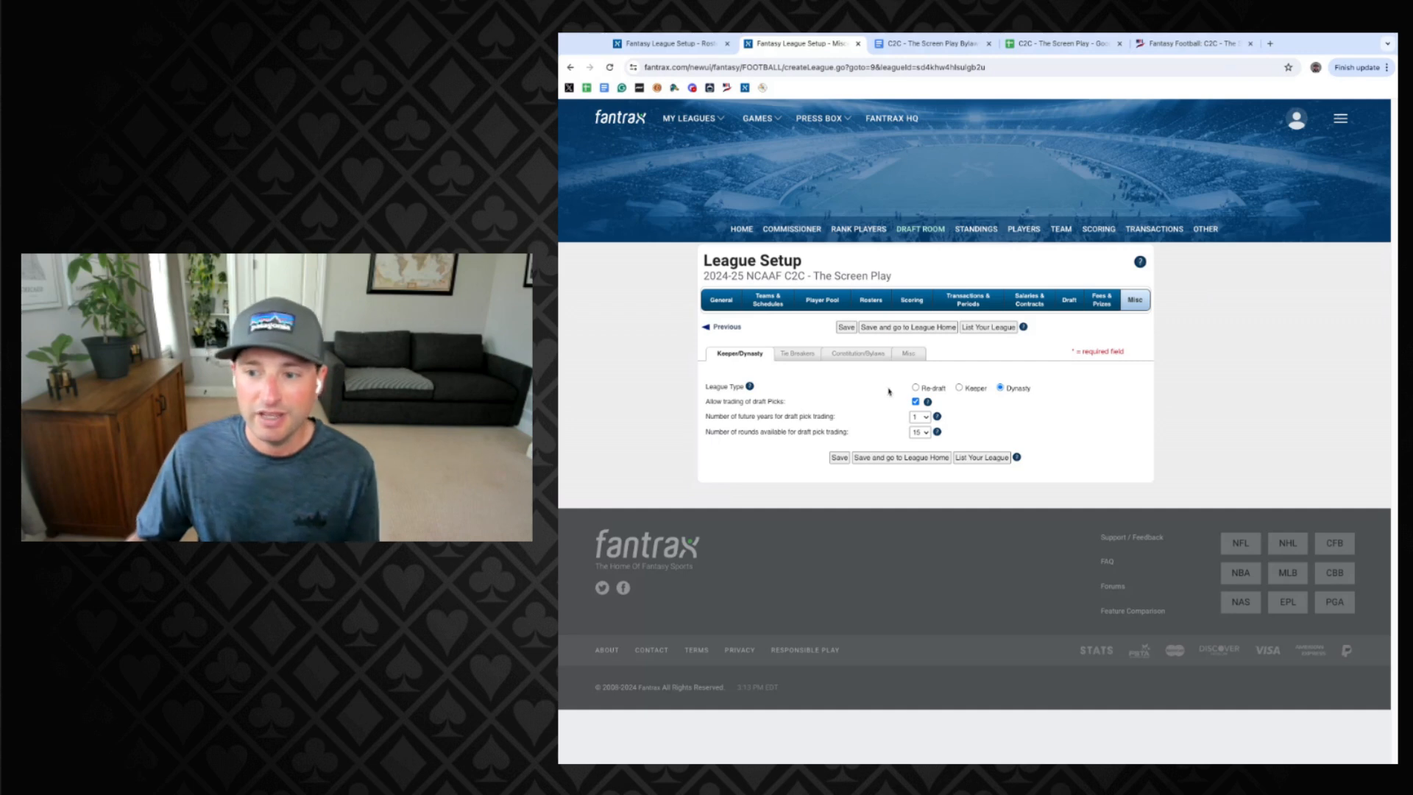
{"action": "left_click", "coordinate": [855, 356]}
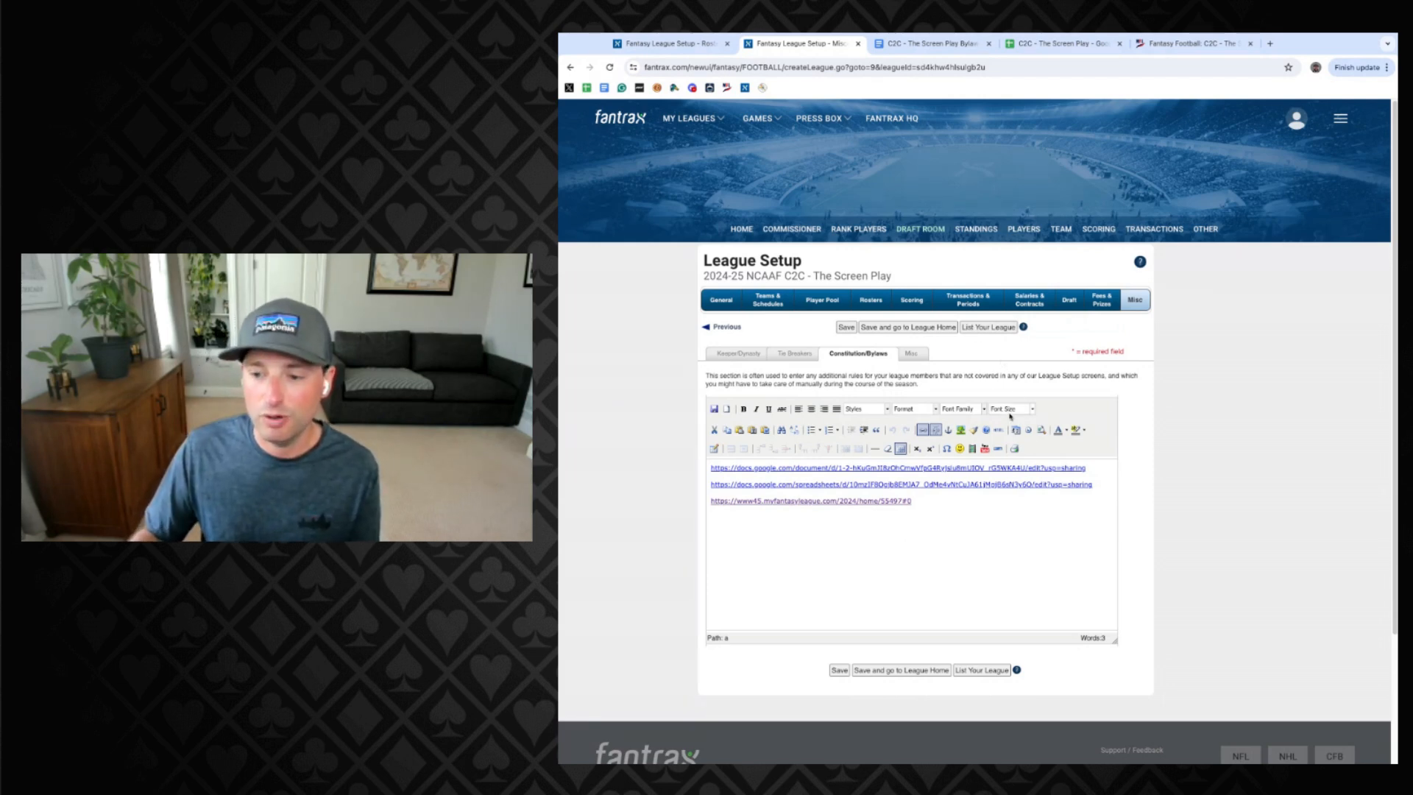
Copy the sharing link of the C2C - The Screen Play Bylaws document, paste it below the existing Constitution/Bylaws links, and remove it again.
{"action": "left_click", "coordinate": [902, 45]}
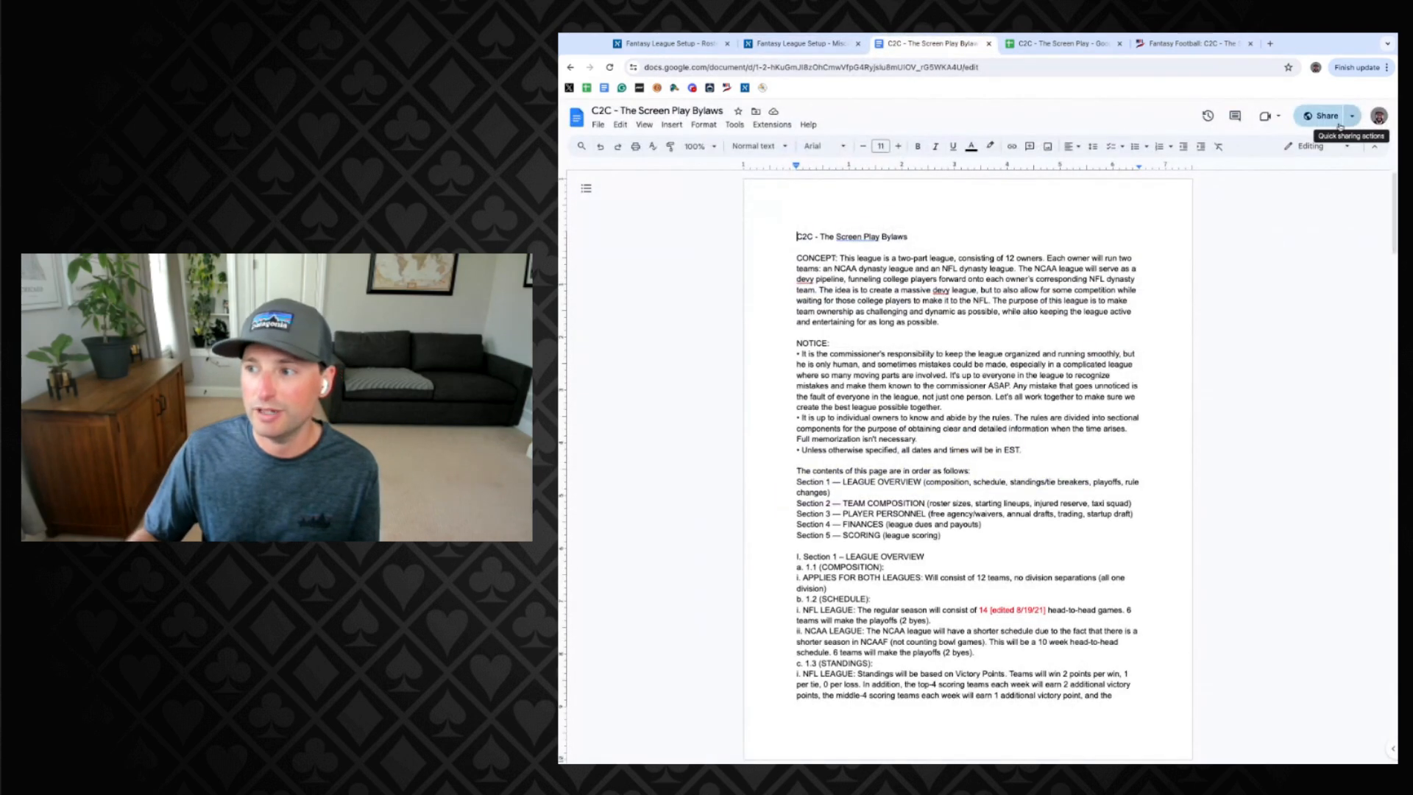
{"action": "left_click", "coordinate": [1352, 116]}
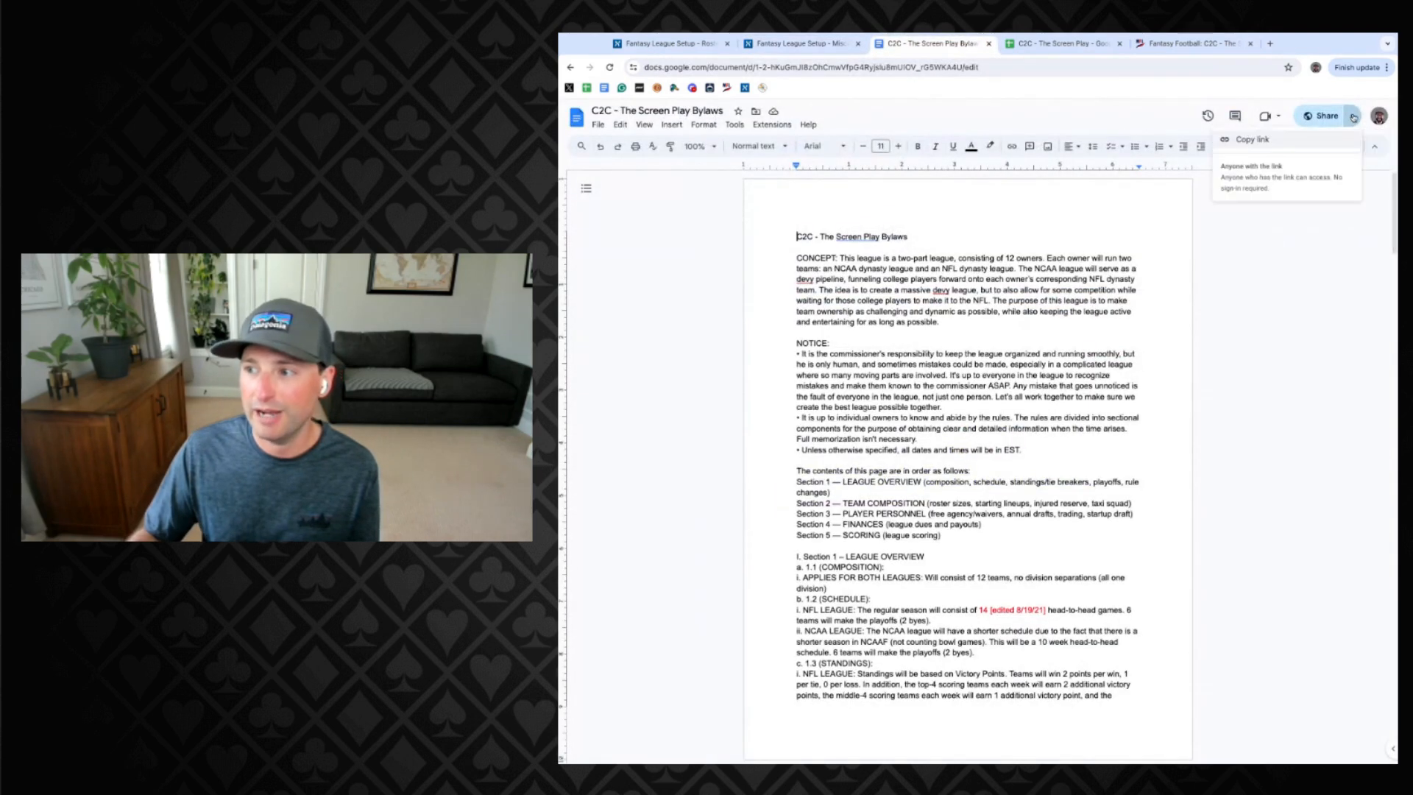
{"action": "left_click", "coordinate": [1250, 141]}
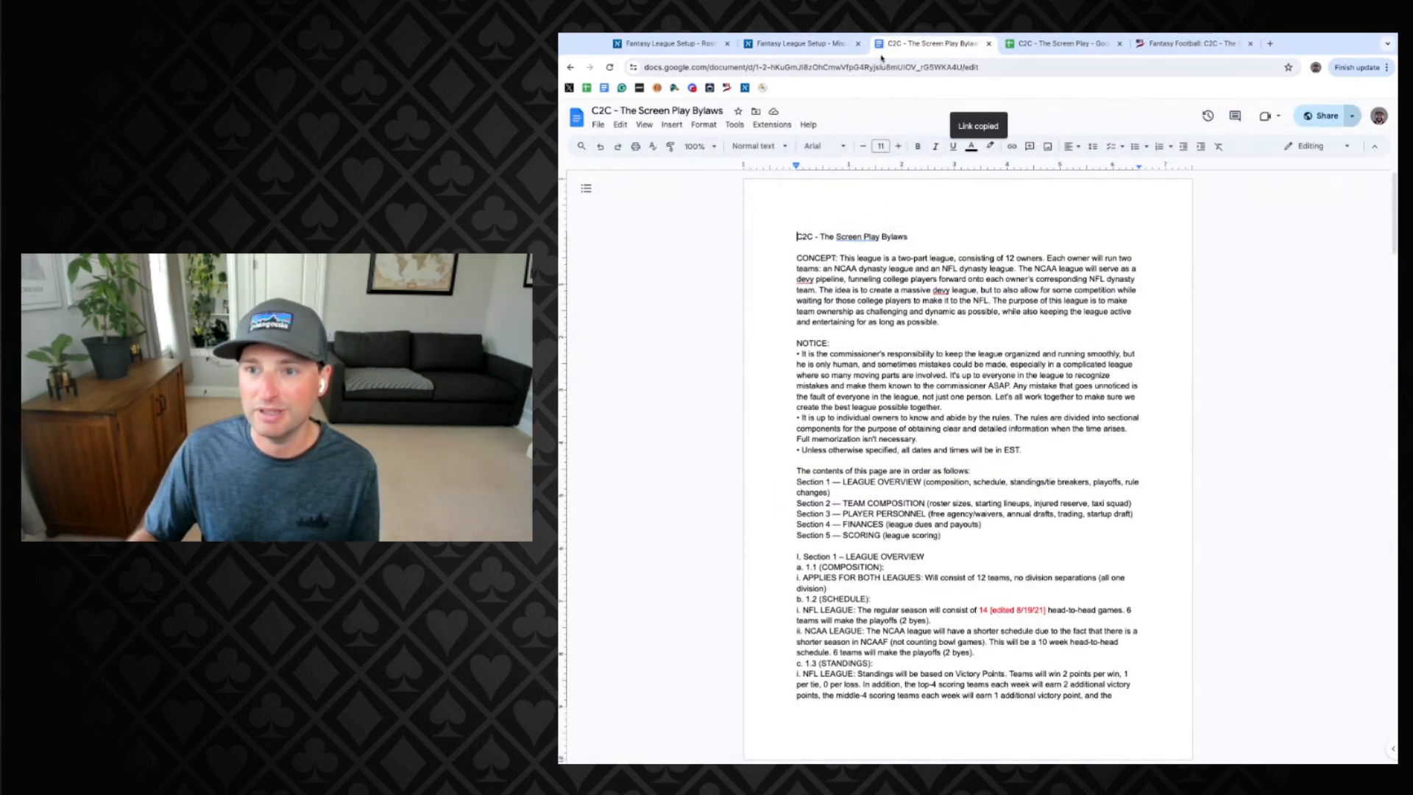
{"action": "left_click", "coordinate": [788, 46]}
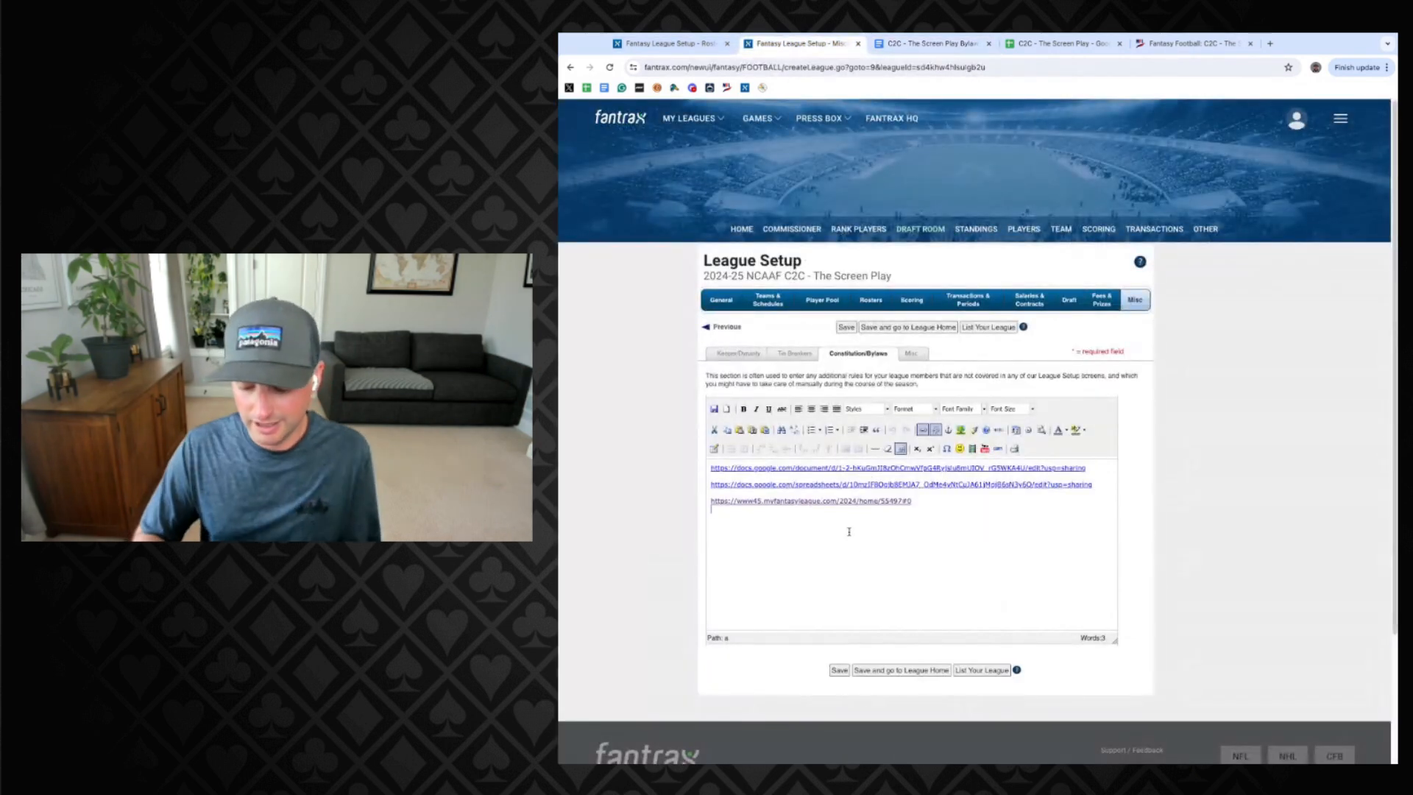
{"action": "key", "text": "Return"}
{"action": "key", "text": "ctrl+v"}
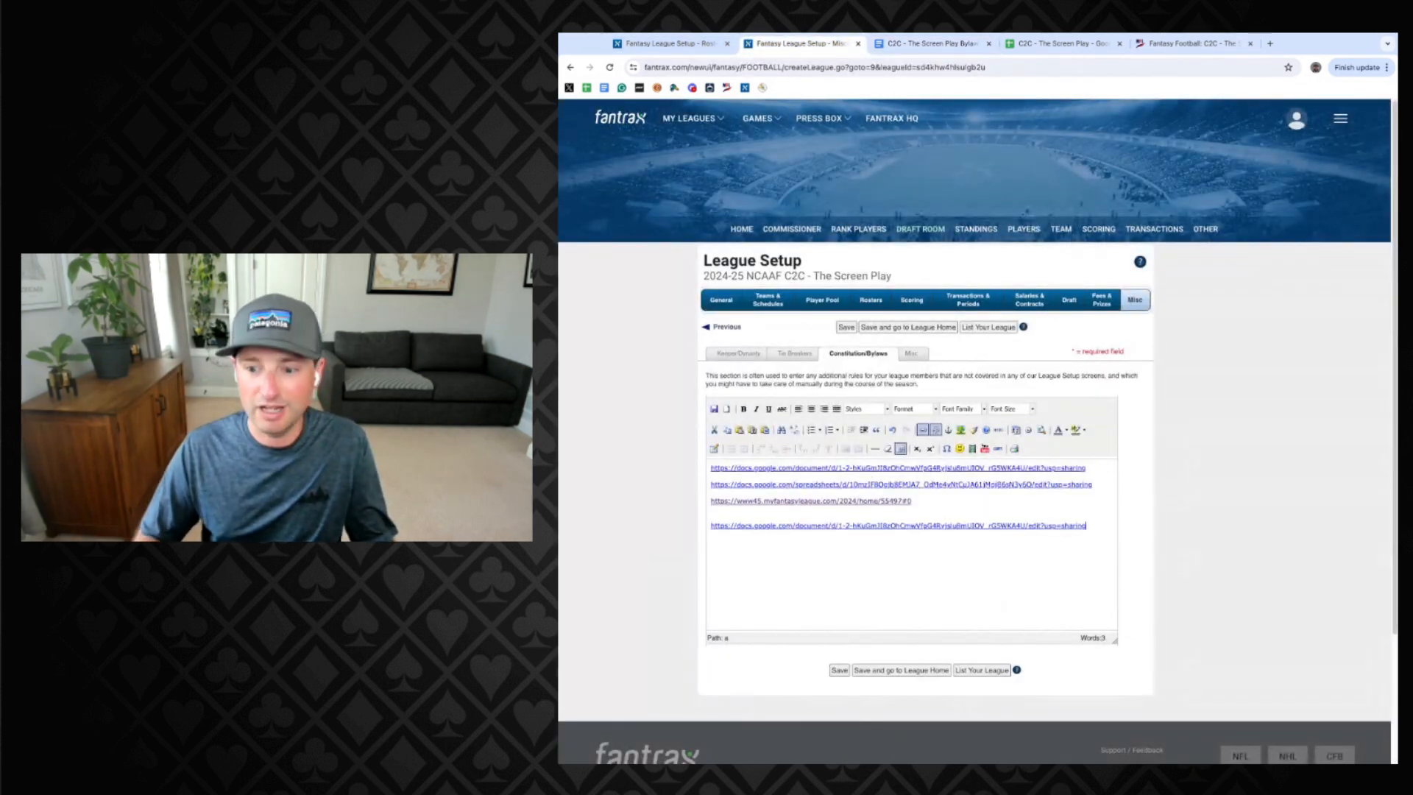
{"action": "key", "text": "shift+Home"}
{"action": "key", "text": "BackSpace"}
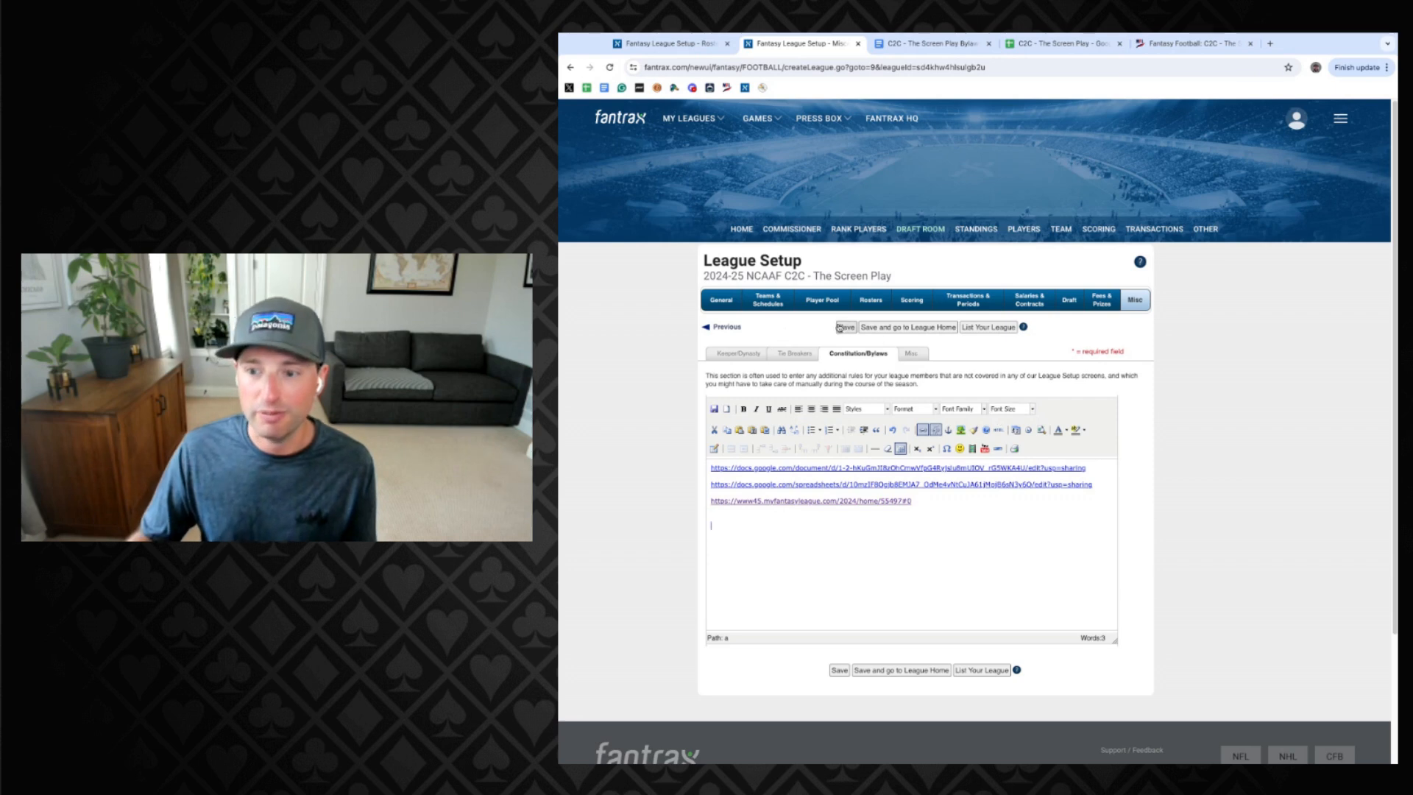
Examine the Placeholders sheet of the C2C - The Screen Play spreadsheet, including the placeholder and completed columns and the 2022 and 2023 placeholder sections.
{"action": "left_click", "coordinate": [1060, 43]}
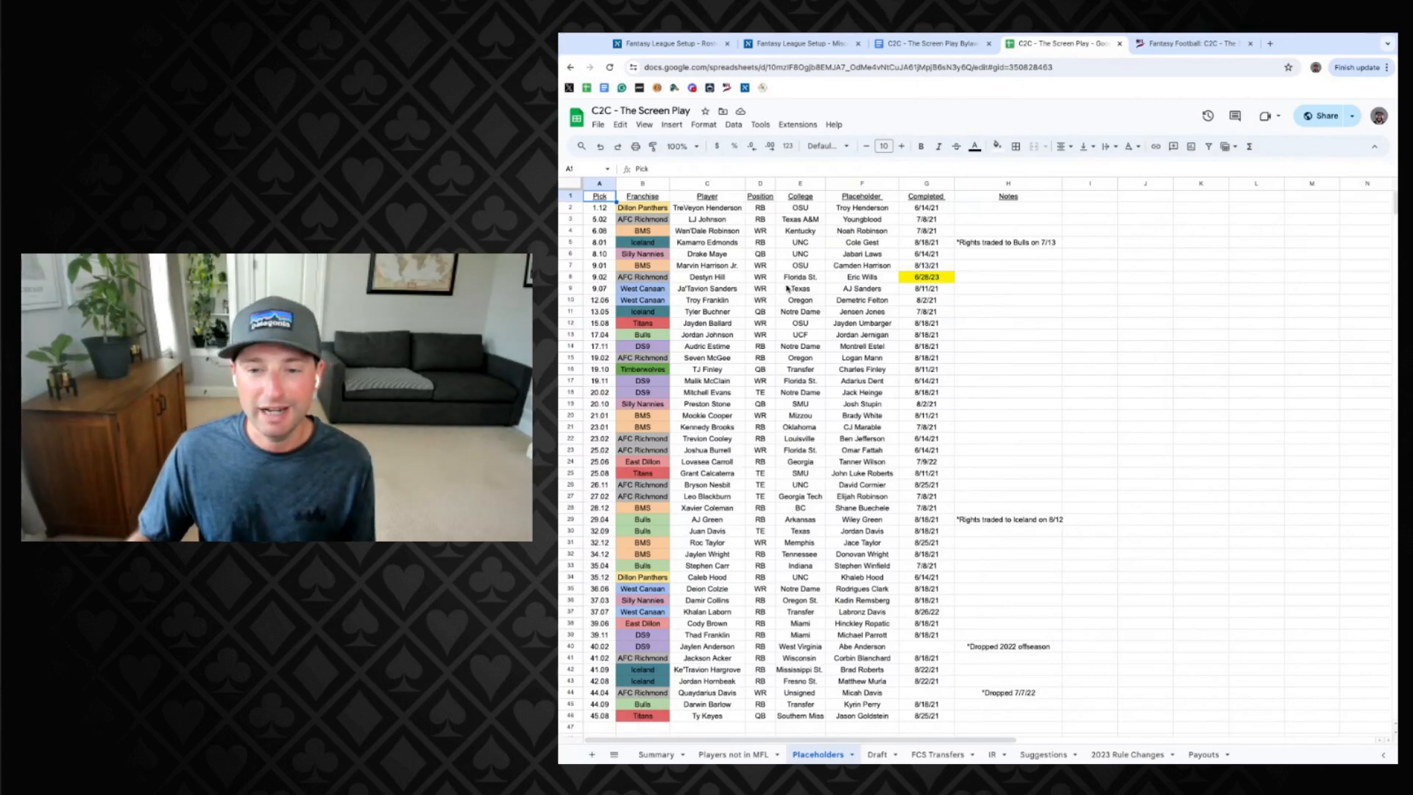
{"action": "scroll", "coordinate": [774, 311], "scroll_direction": "down", "scroll_amount": 3}
{"action": "scroll", "coordinate": [569, 395], "scroll_direction": "up", "scroll_amount": 3}
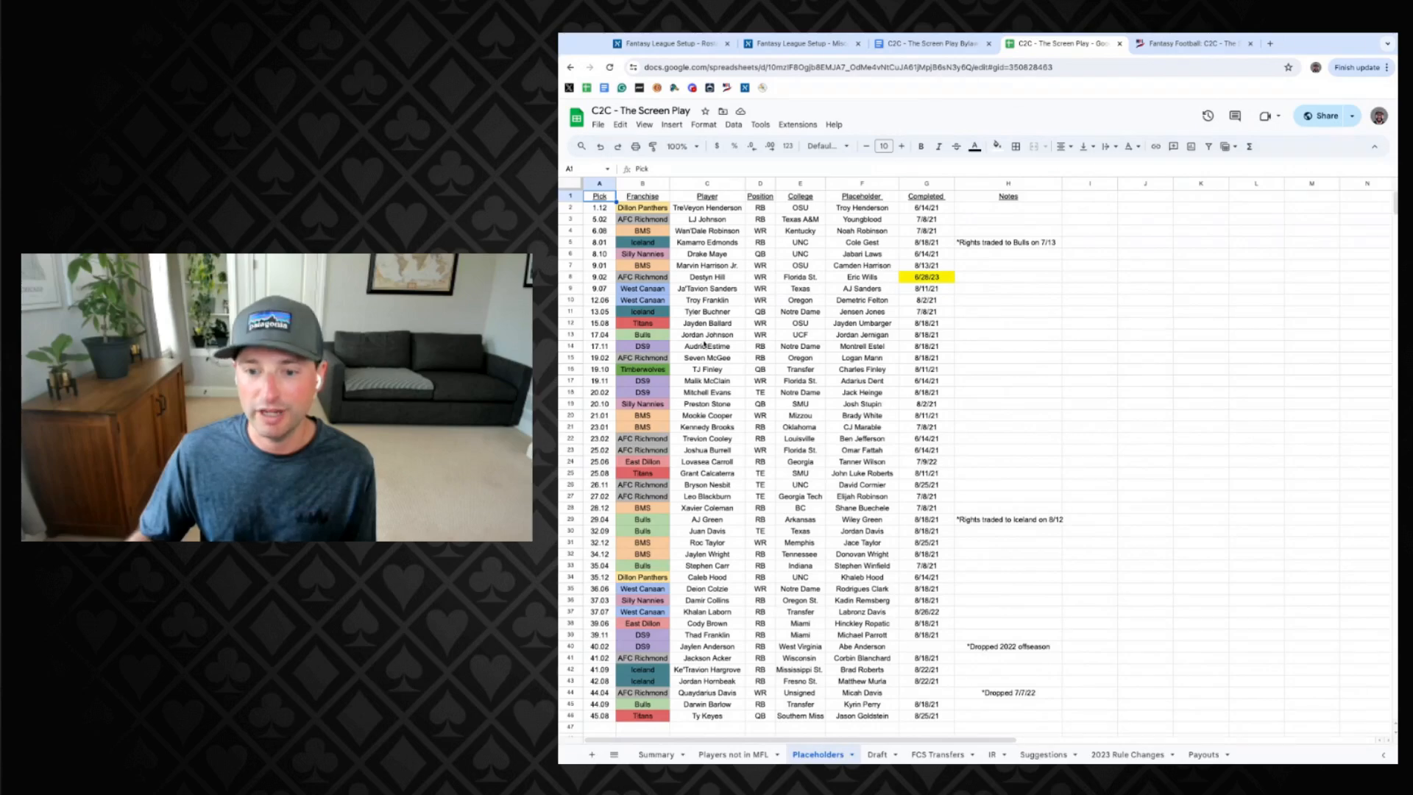
{"action": "scroll", "coordinate": [704, 358], "scroll_direction": "down", "scroll_amount": 8}
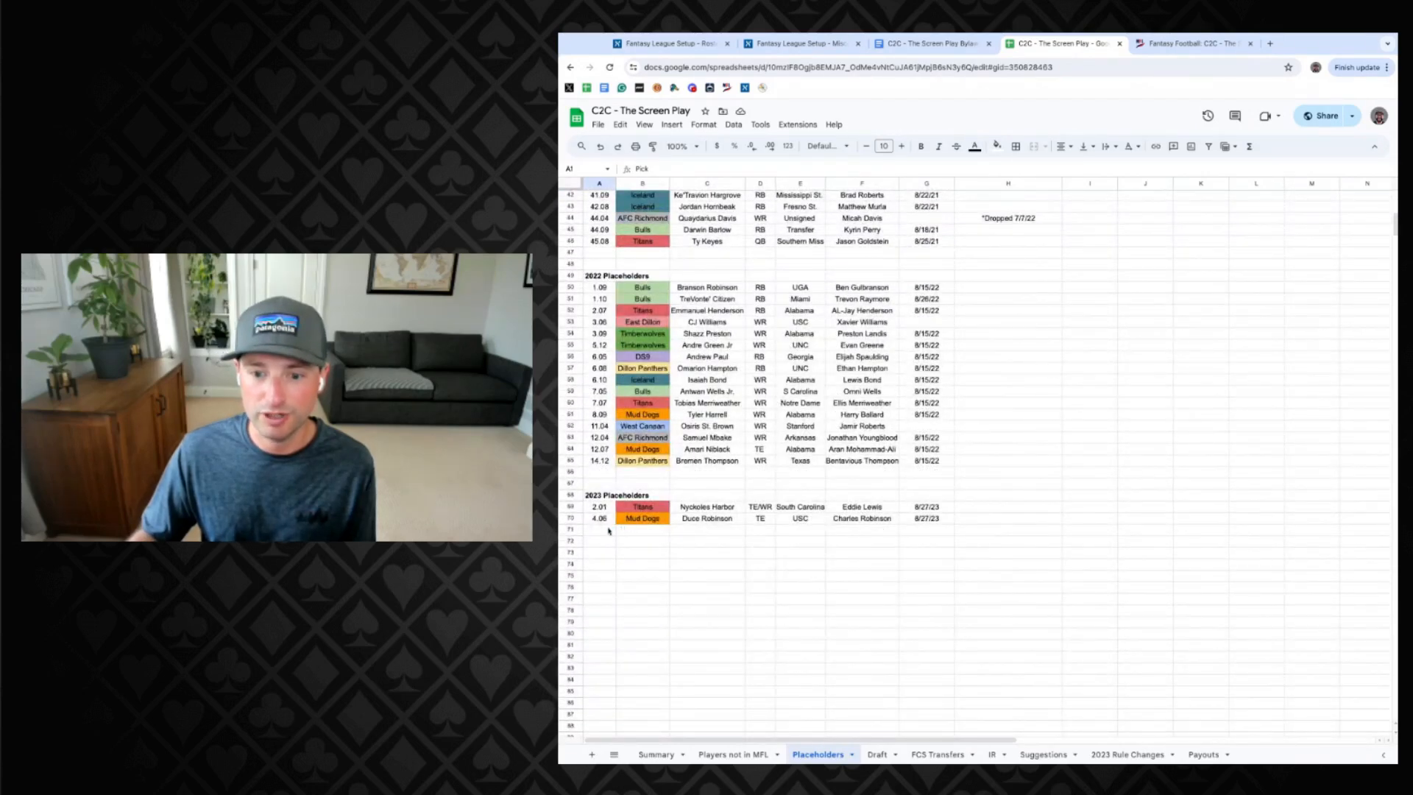
{"action": "scroll", "coordinate": [607, 508], "scroll_direction": "up", "scroll_amount": 8}
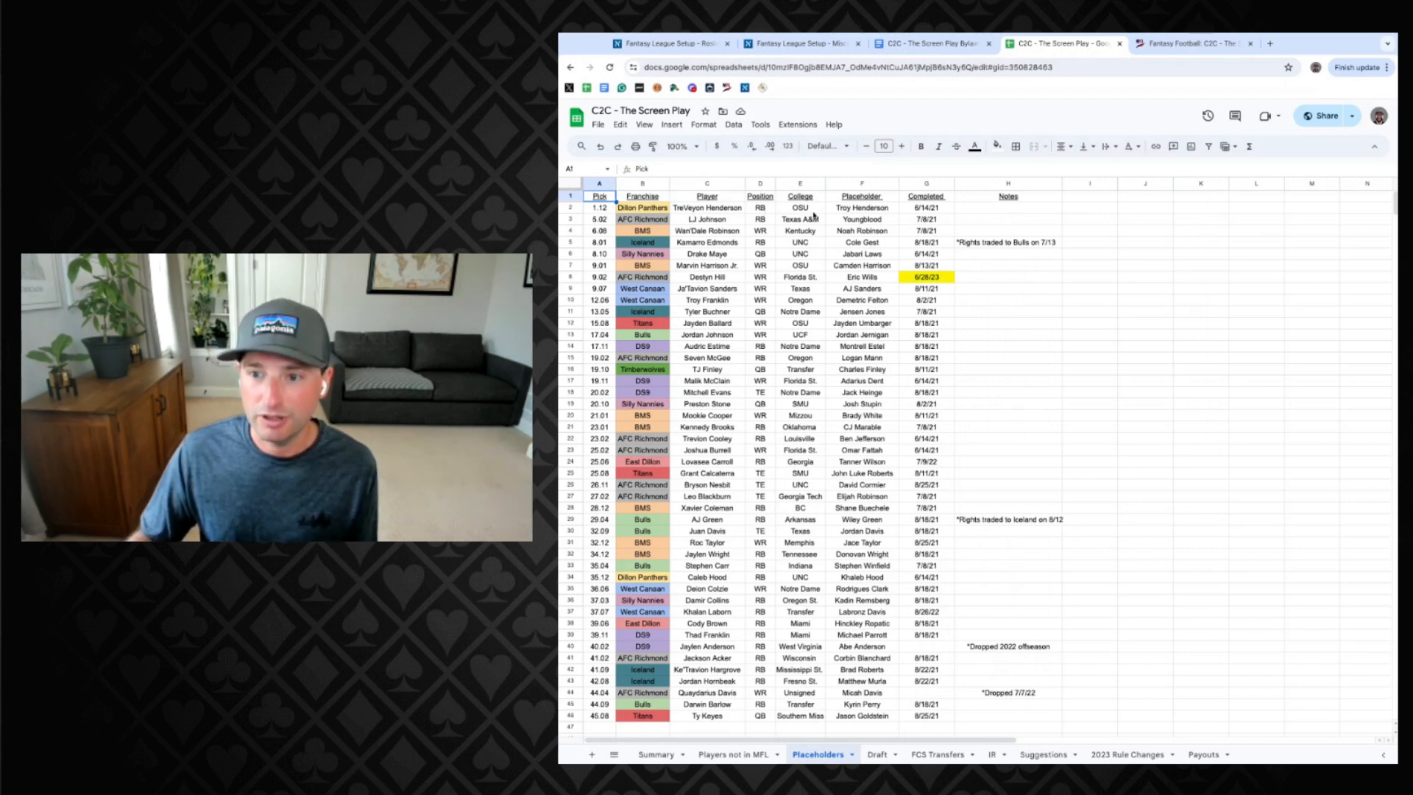
{"action": "left_click", "coordinate": [868, 211]}
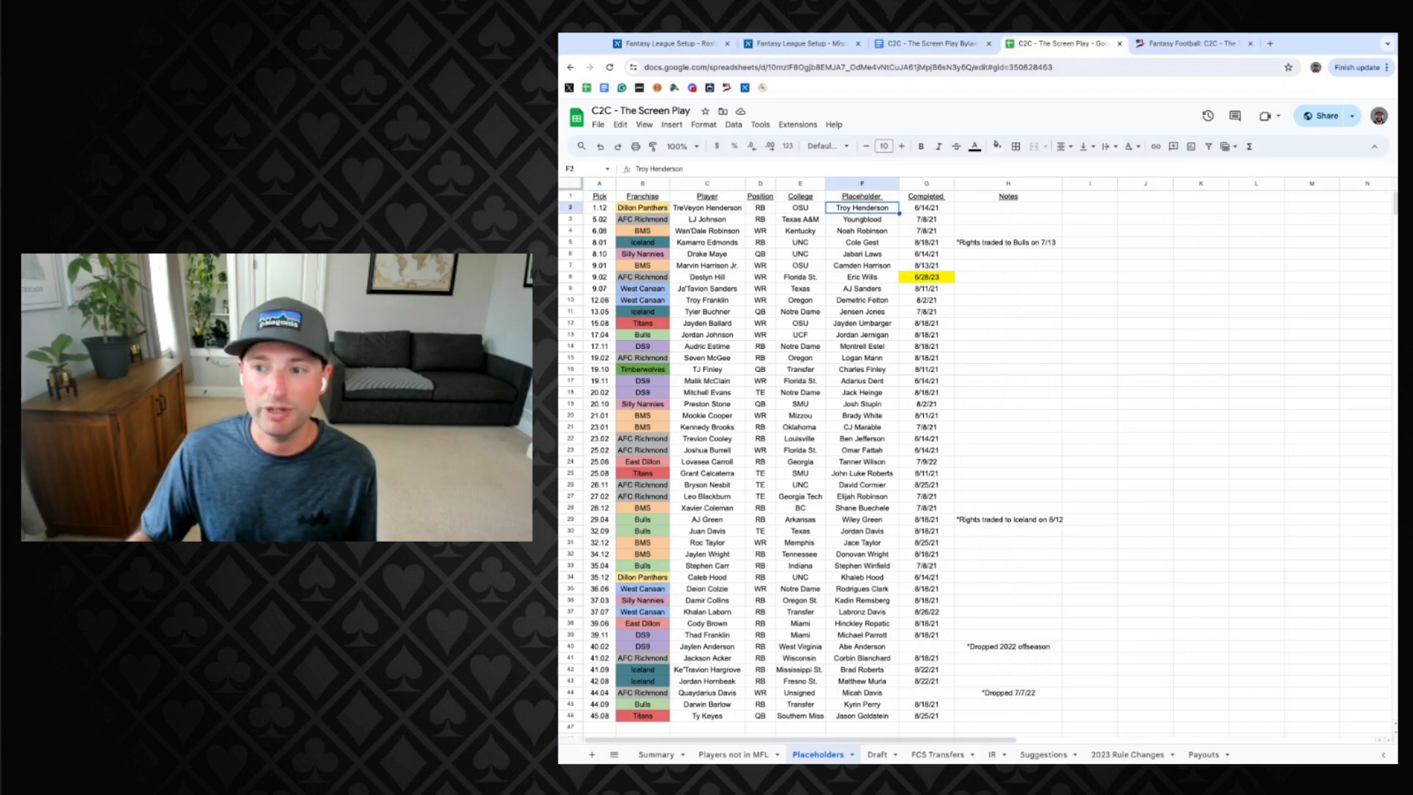
{"action": "left_click", "coordinate": [935, 211]}
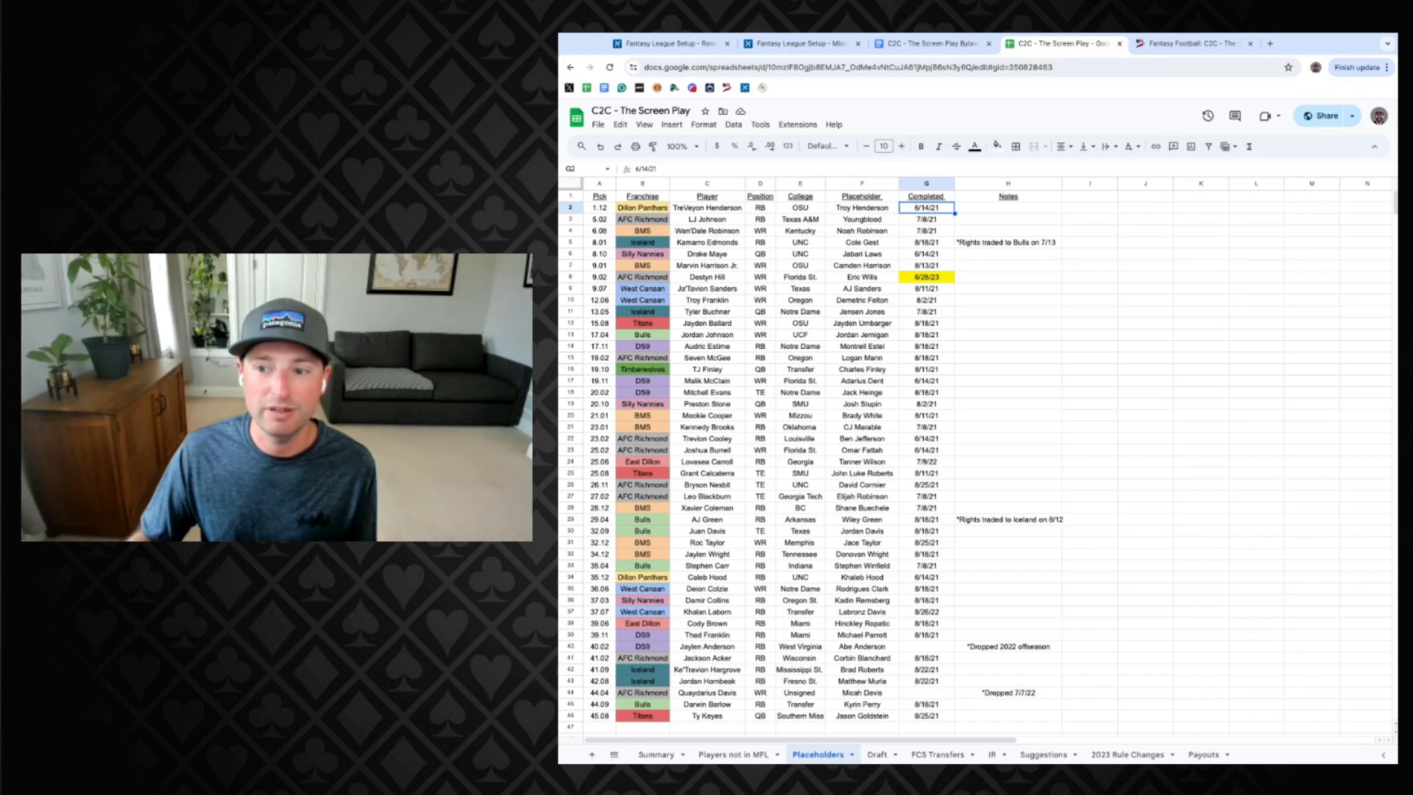
{"action": "scroll", "coordinate": [924, 340], "scroll_direction": "down", "scroll_amount": 5}
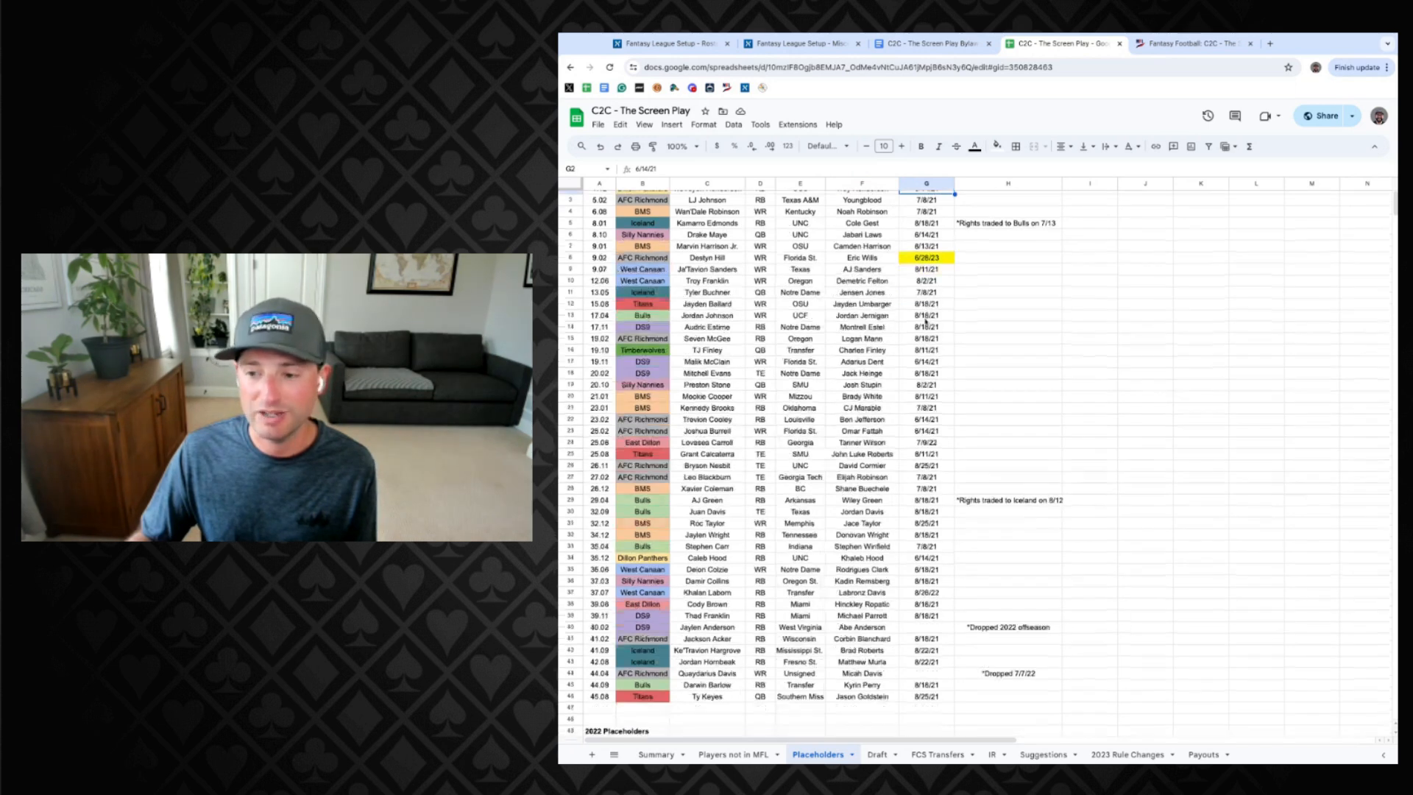
{"action": "scroll", "coordinate": [931, 465], "scroll_direction": "up", "scroll_amount": 5}
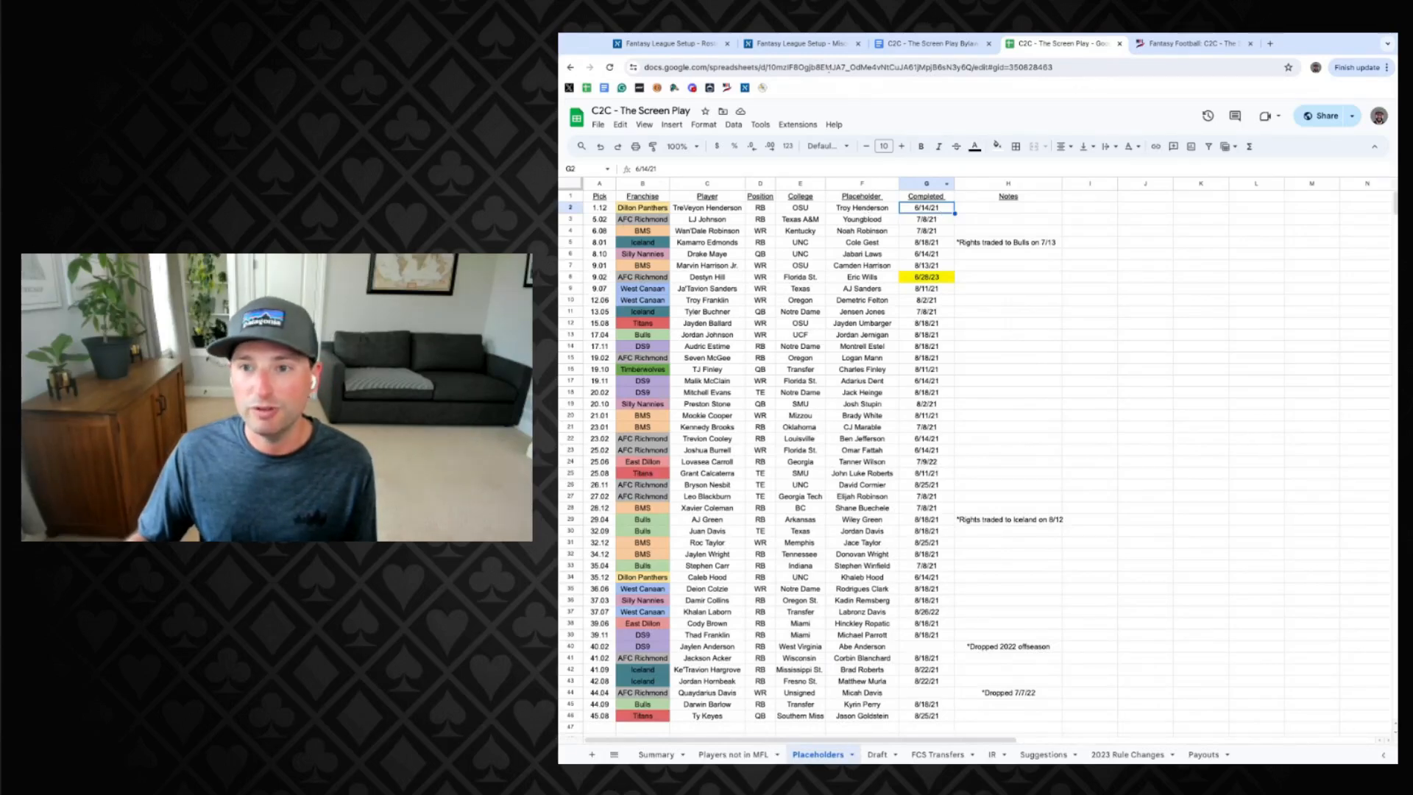
Check the Claims/Drops settings of the C2C - The Screen Play league and view its Commissioner Claim/Drop screen.
{"action": "left_click", "coordinate": [800, 44]}
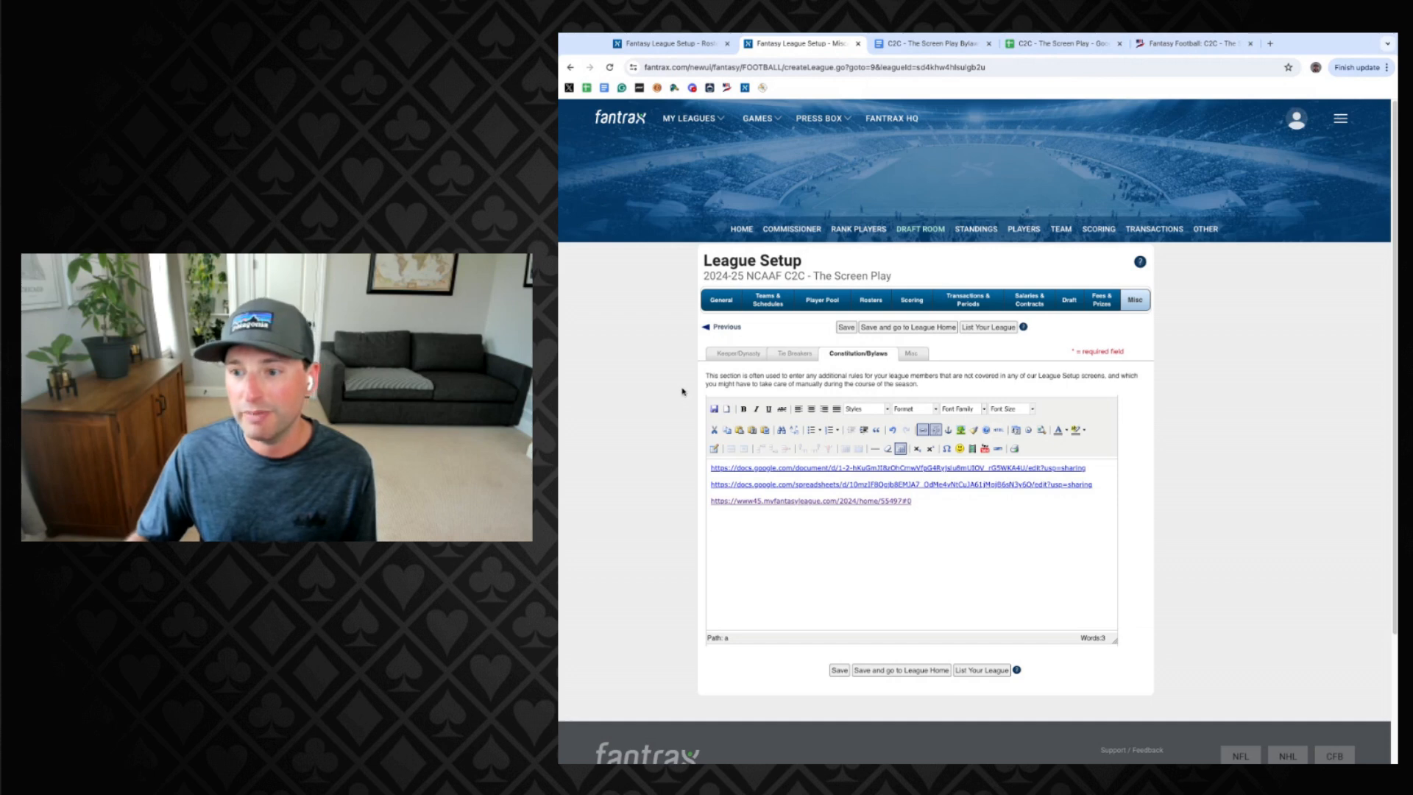
{"action": "left_click", "coordinate": [800, 354]}
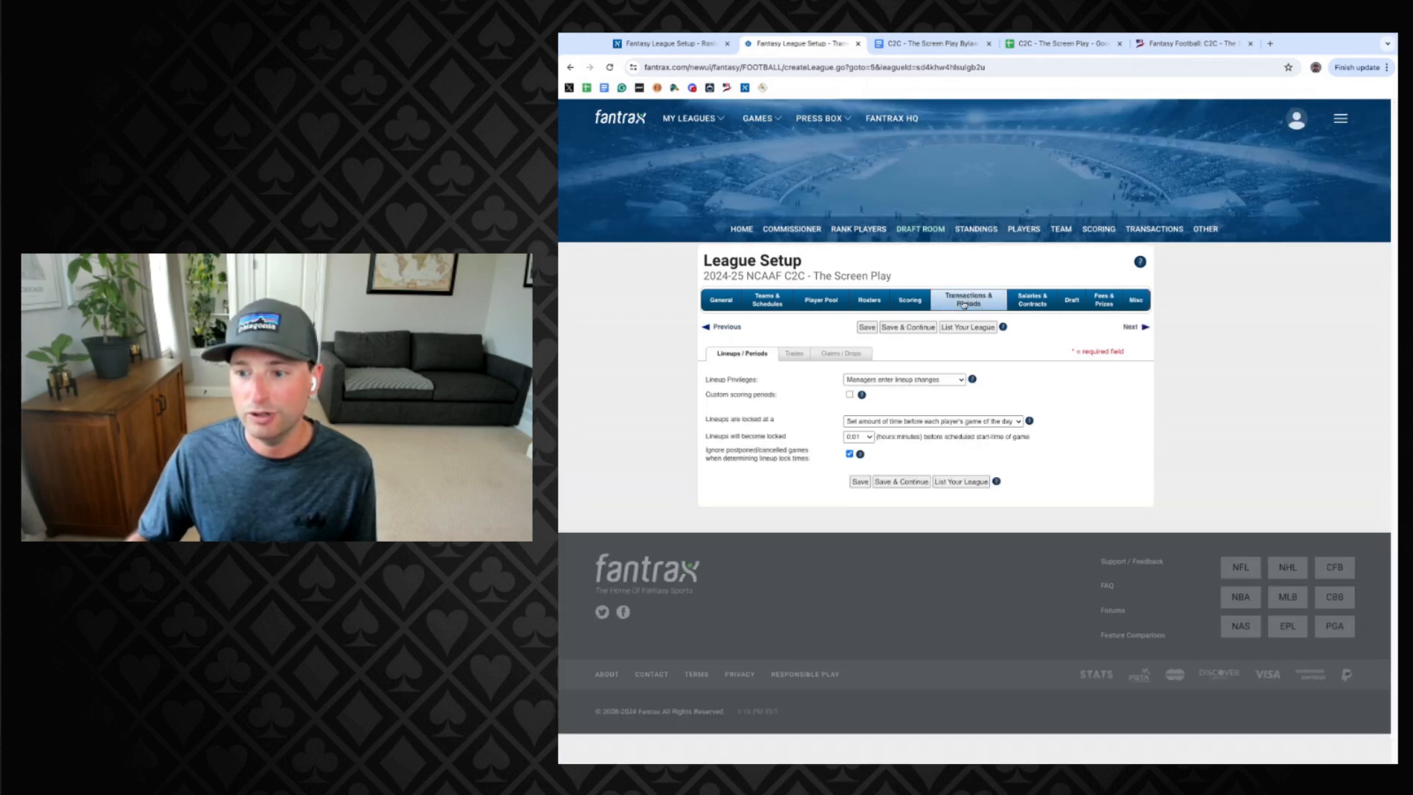
{"action": "left_click", "coordinate": [836, 358]}
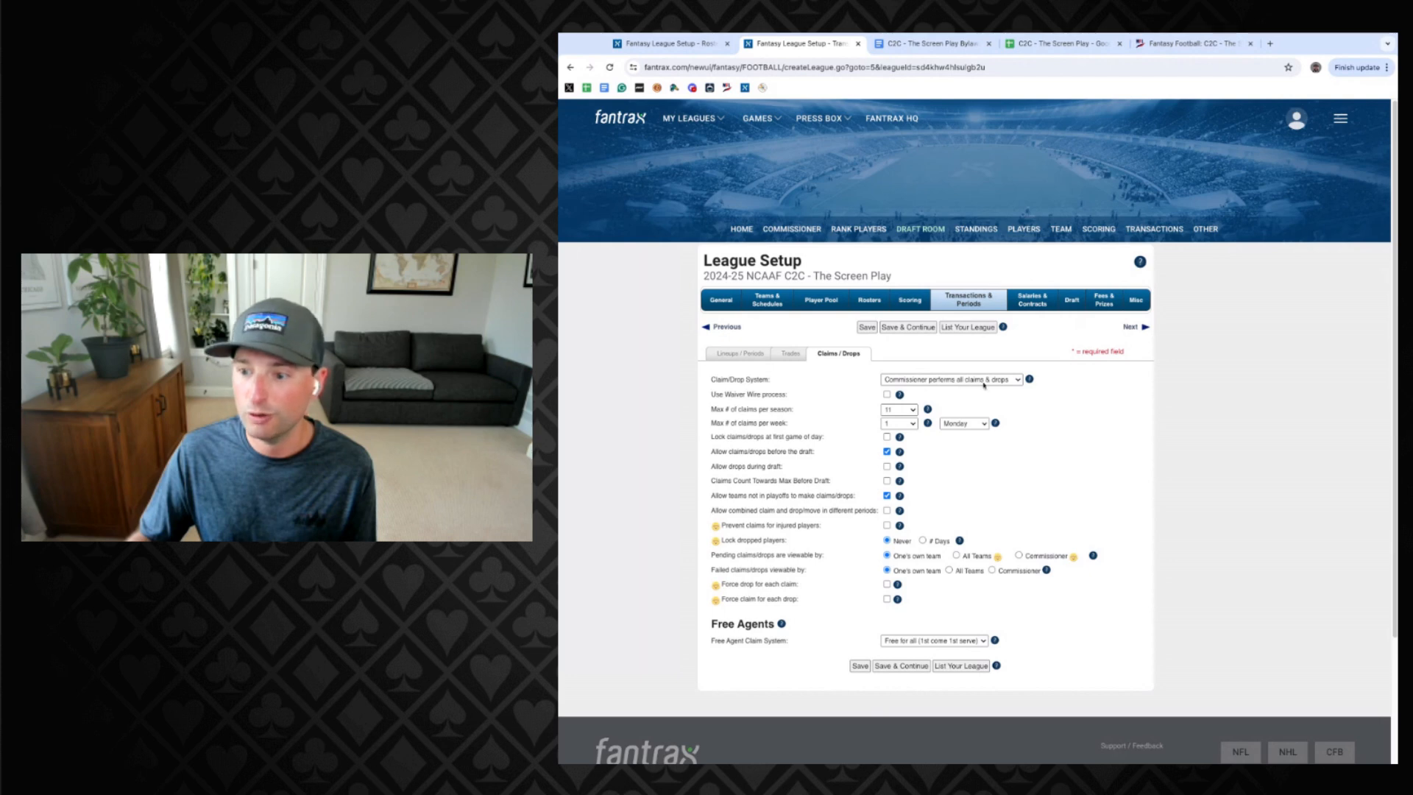
{"action": "mouse_move", "coordinate": [1145, 233]}
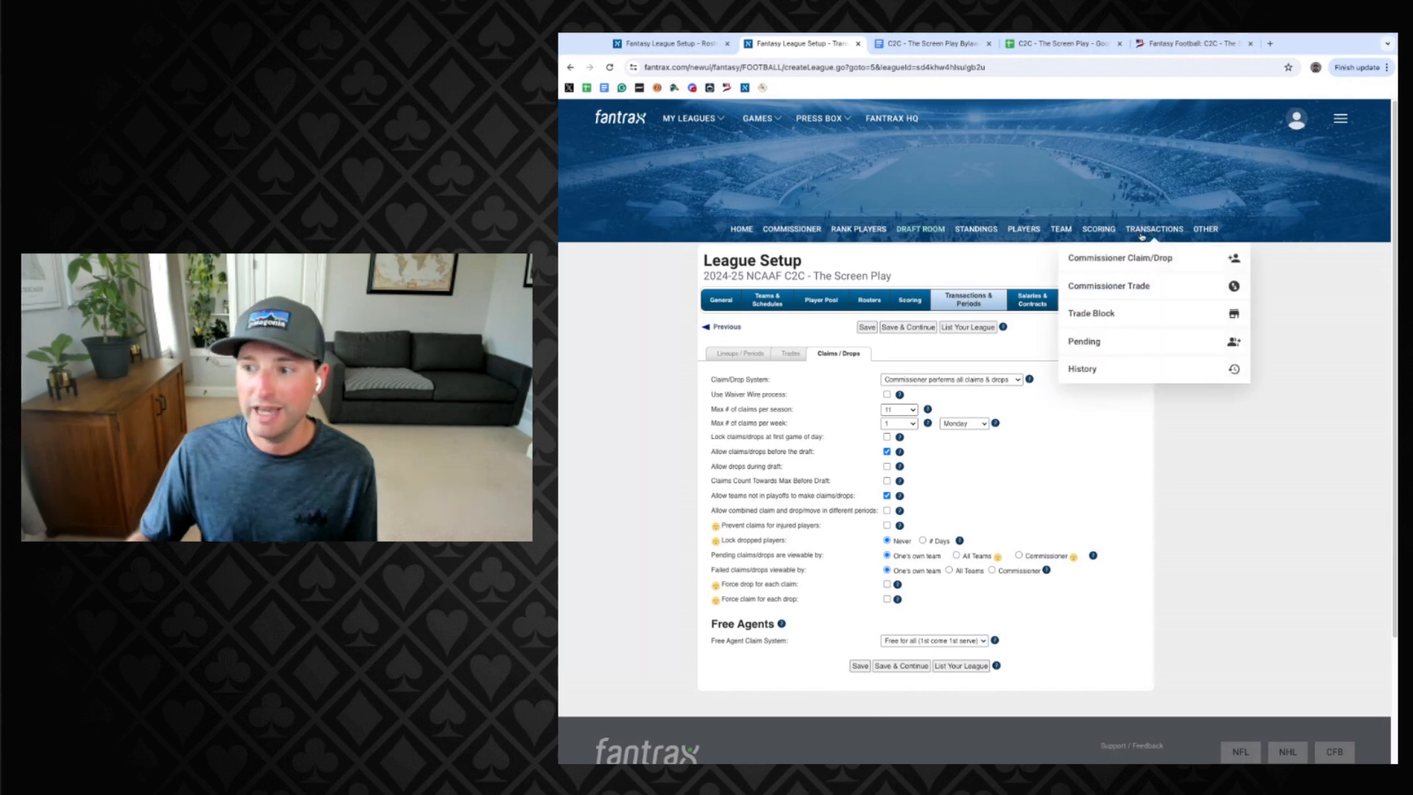
{"action": "left_click", "coordinate": [1119, 257]}
{"action": "scroll", "coordinate": [666, 336], "scroll_direction": "down", "scroll_amount": 1}
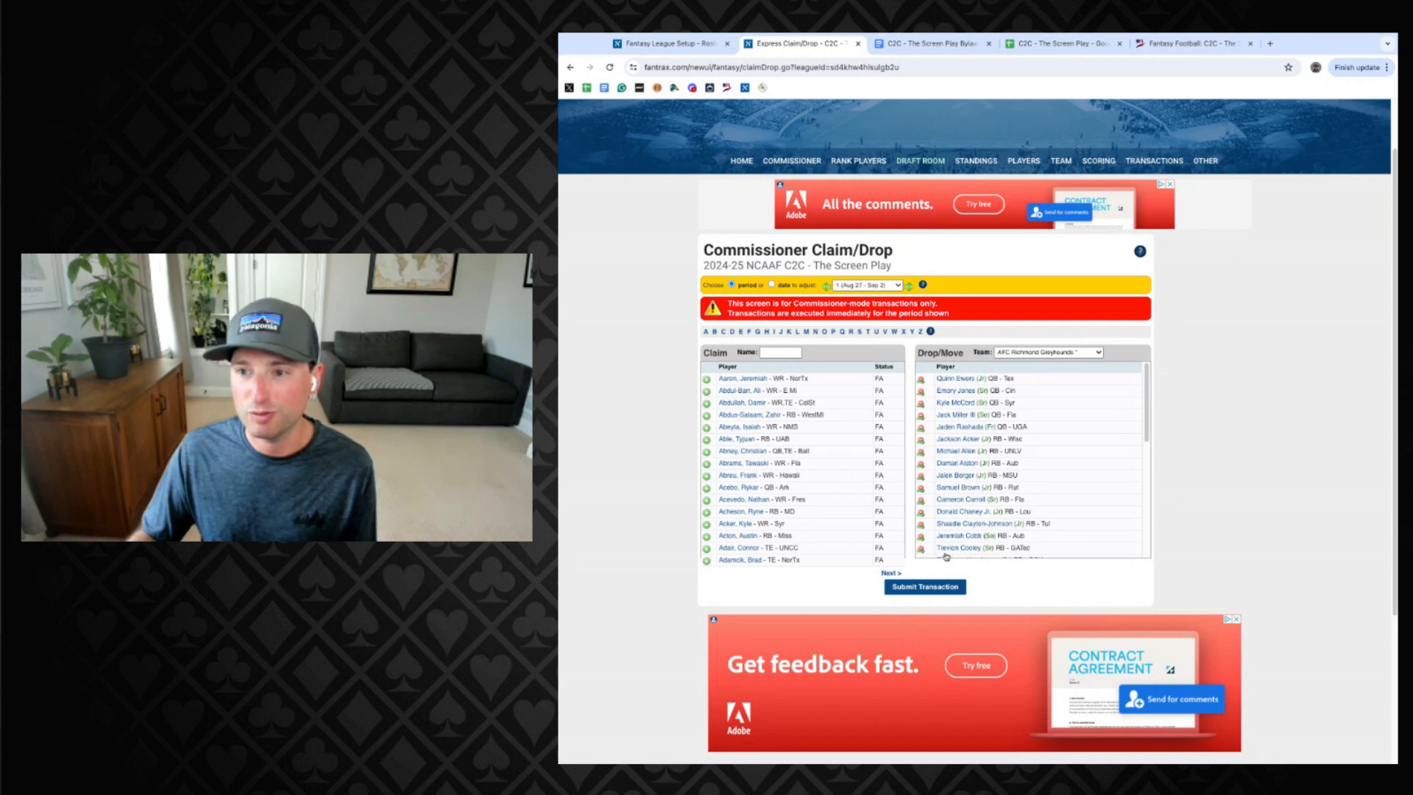
Try to open the draft room of the Ted Lasso C2C 2 league and return to its general league setup.
{"action": "left_click", "coordinate": [742, 161]}
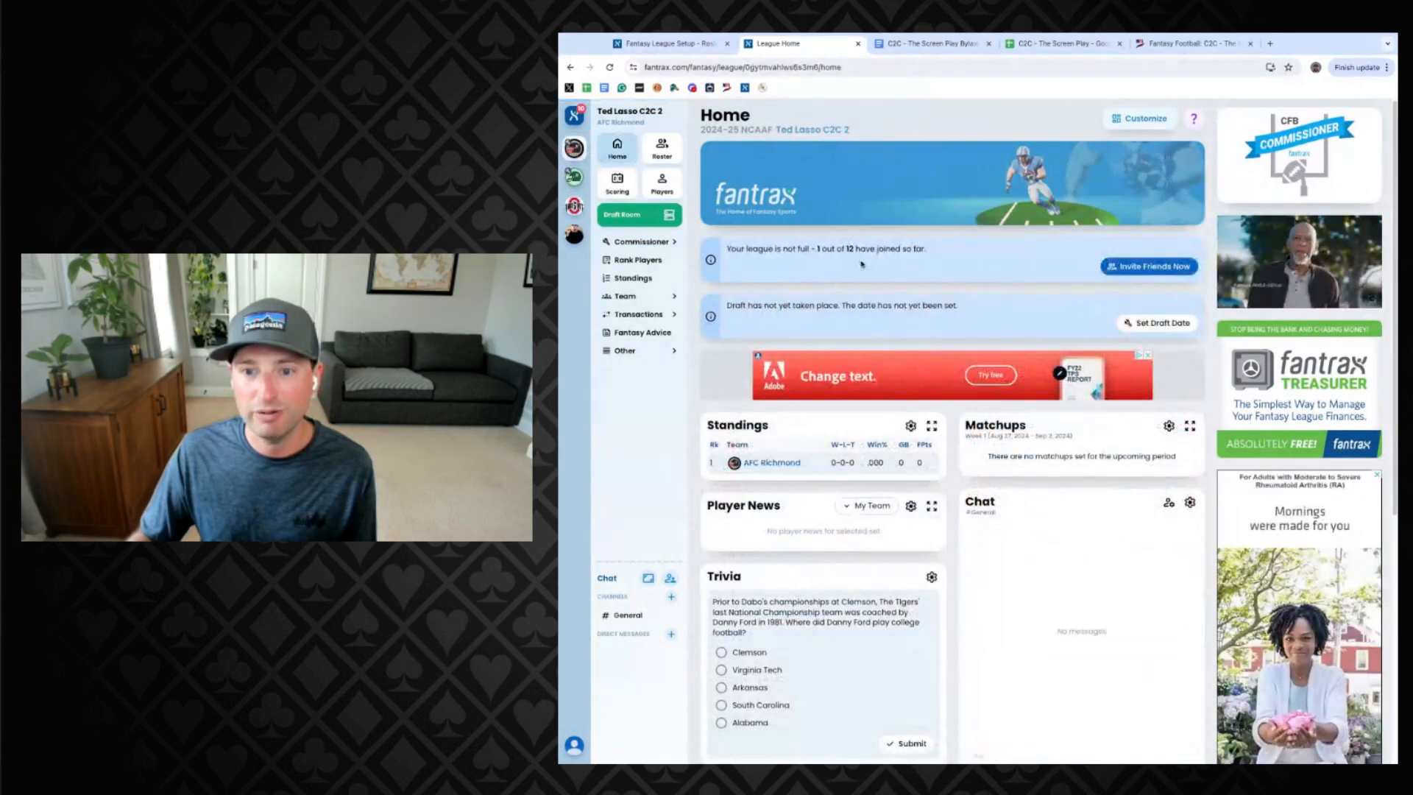
{"action": "left_click", "coordinate": [639, 218]}
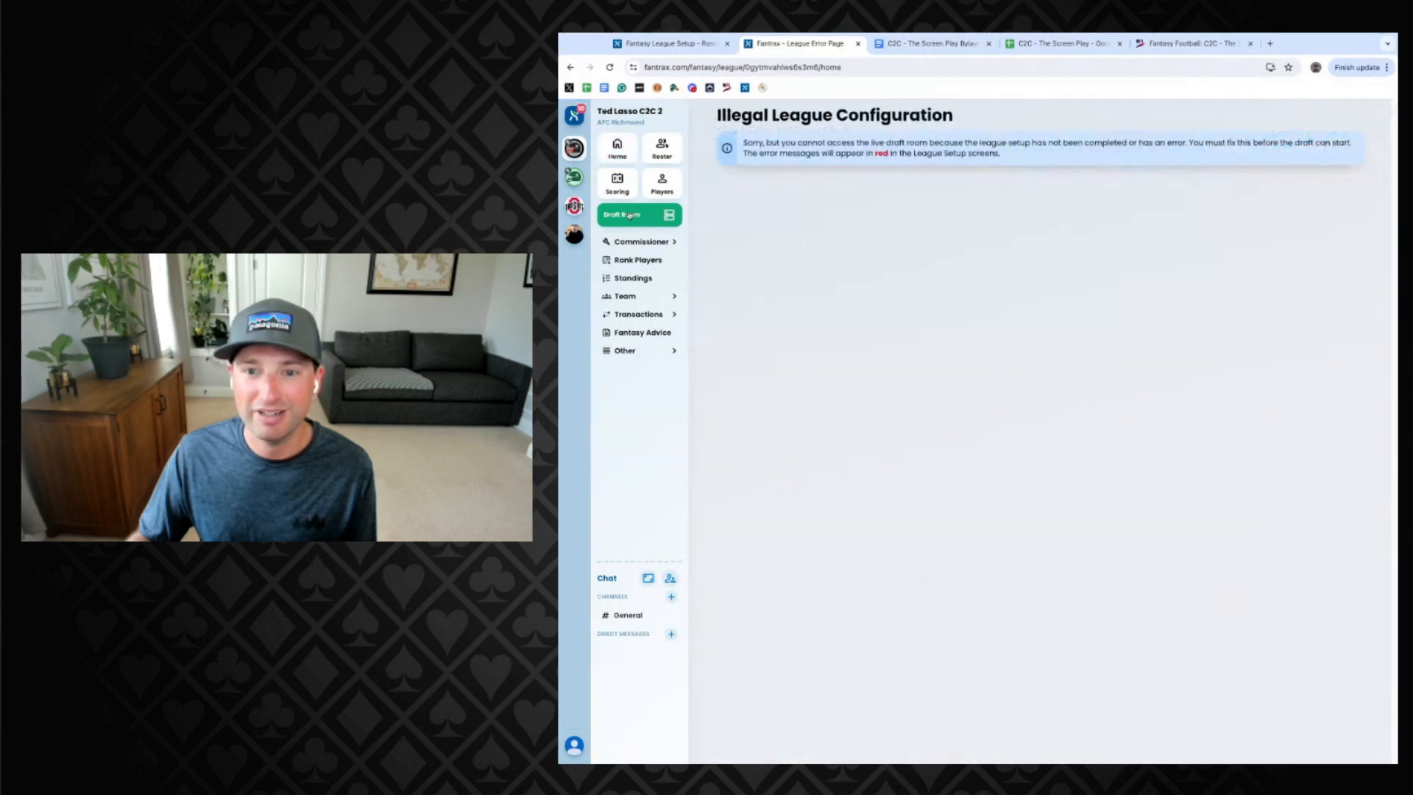
{"action": "left_click", "coordinate": [617, 147]}
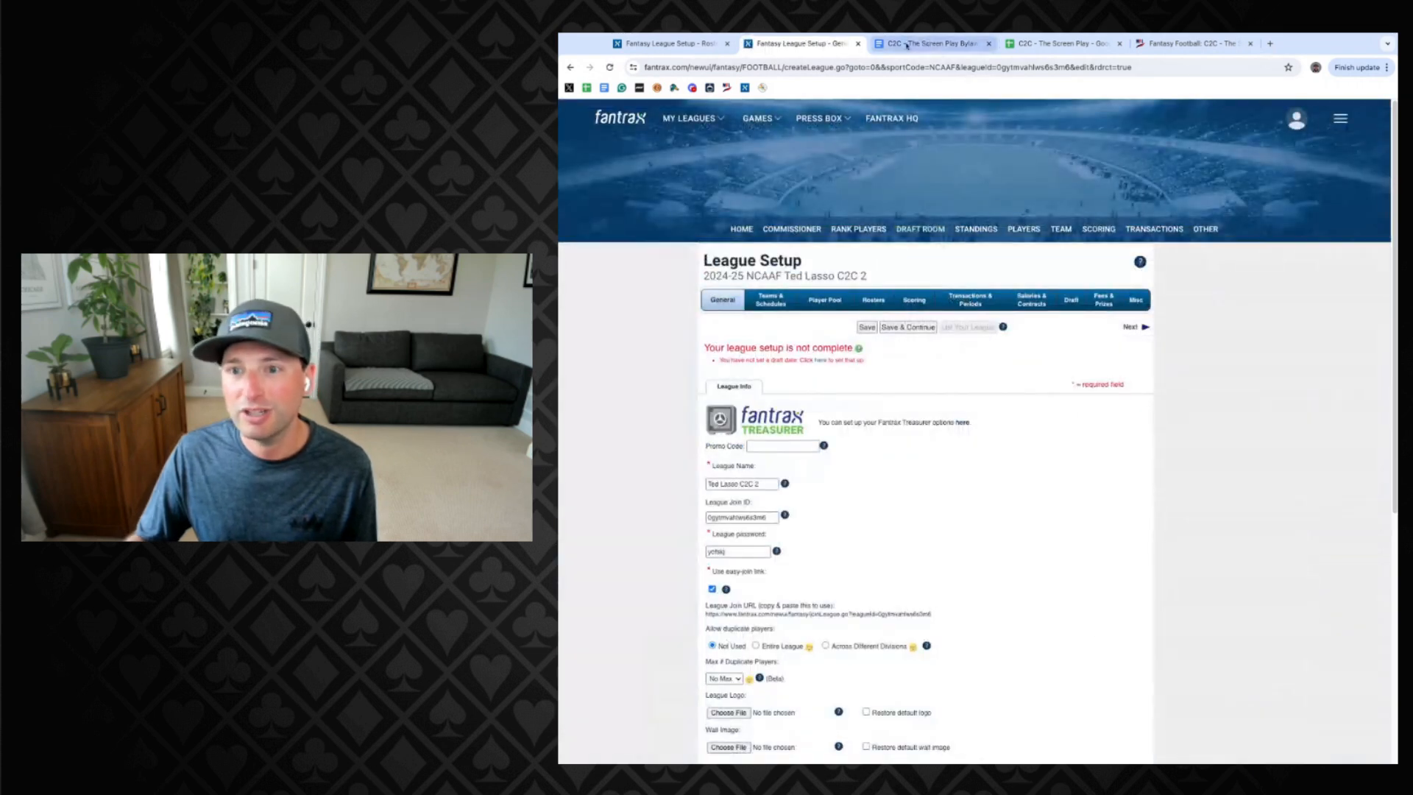
{"action": "left_click", "coordinate": [683, 45]}
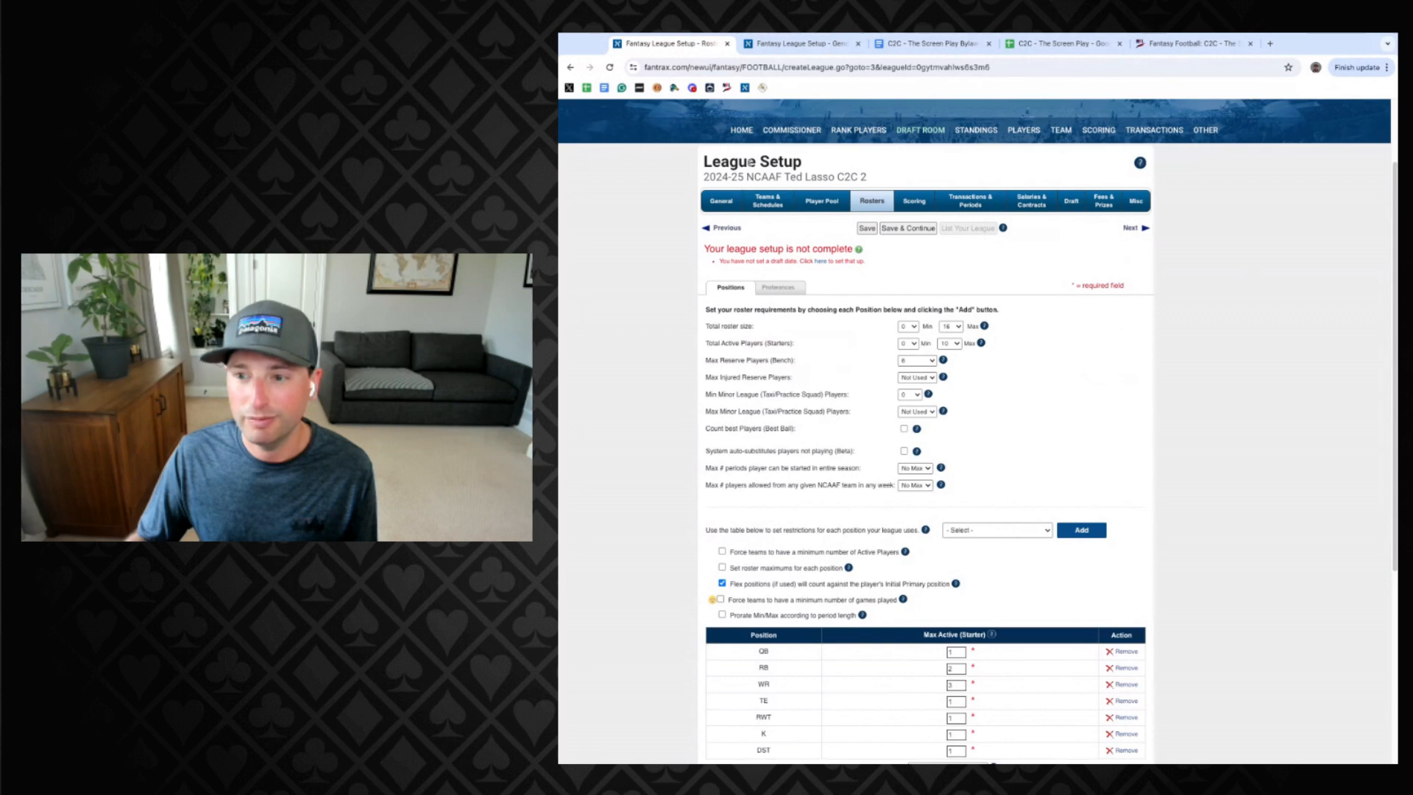
{"action": "left_click", "coordinate": [777, 46]}
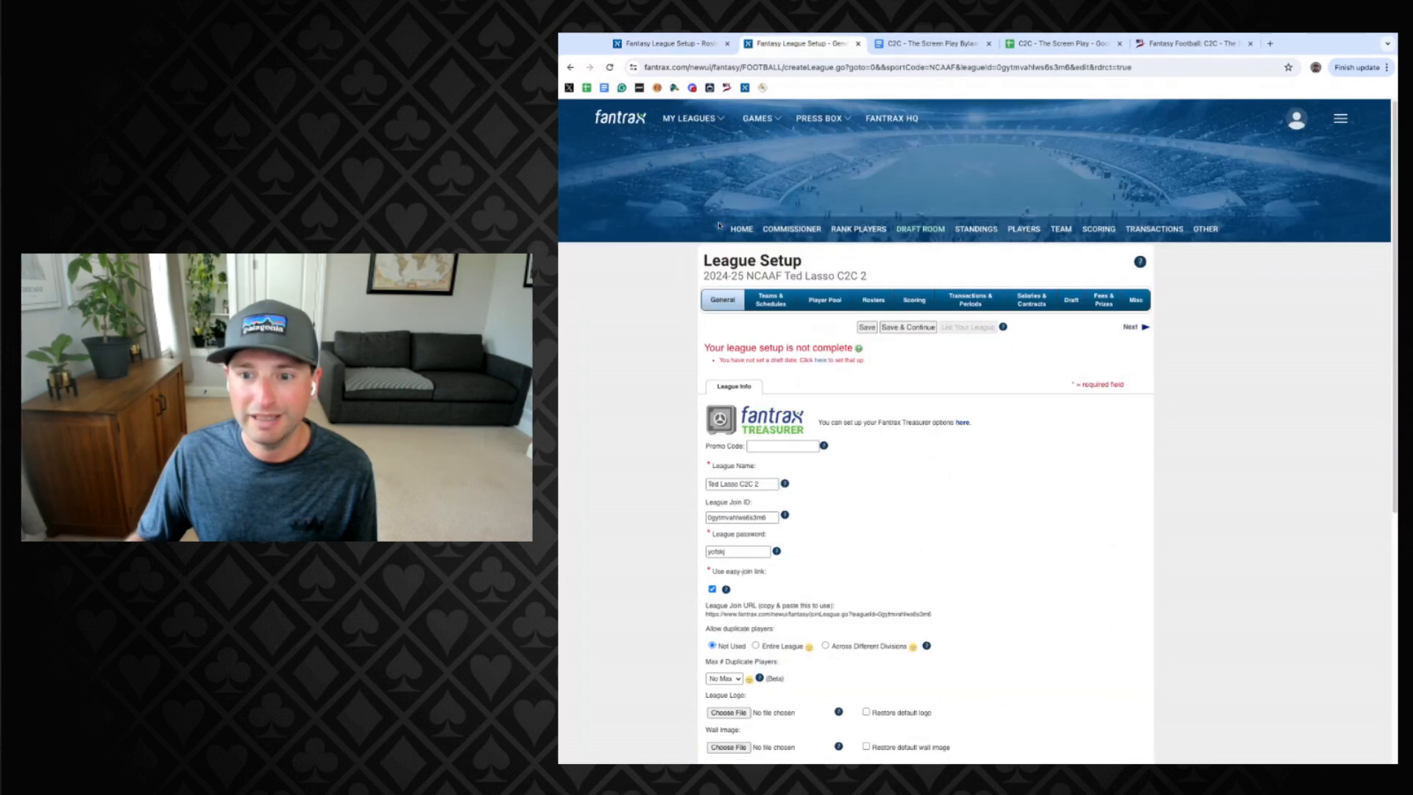
Open the draft room of the C2C - The Screen Play league and look through its available players.
{"action": "mouse_move", "coordinate": [689, 118]}
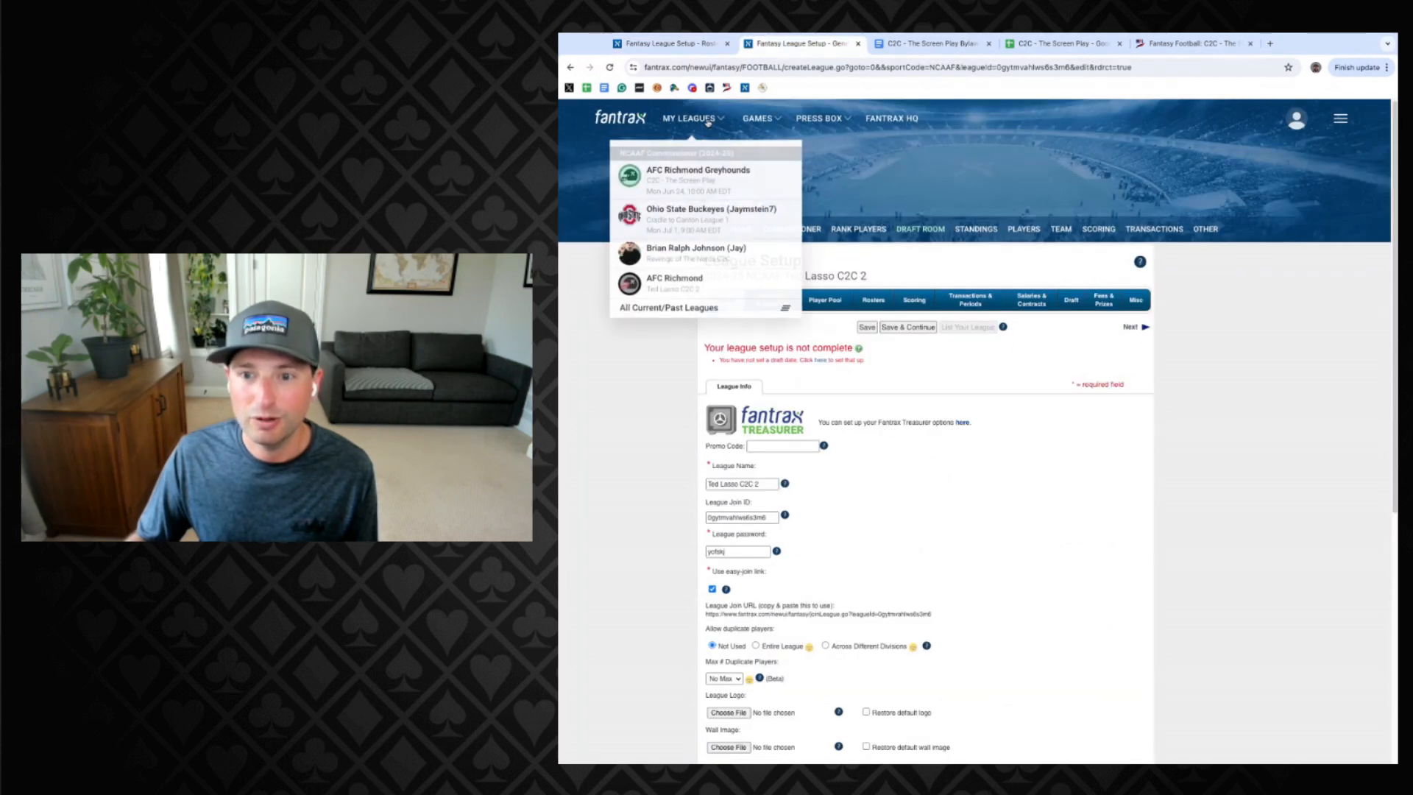
{"action": "left_click", "coordinate": [673, 181]}
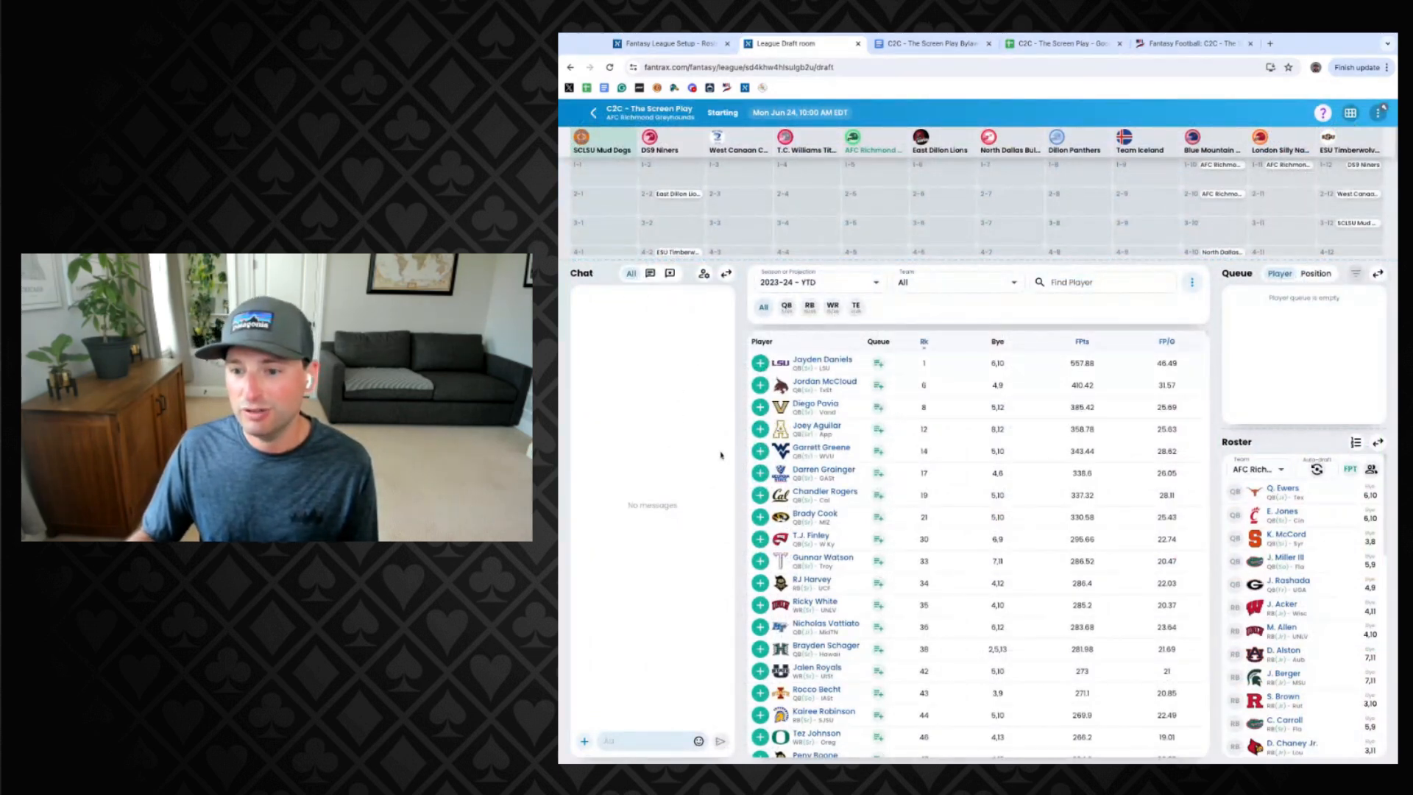
{"action": "scroll", "coordinate": [804, 469], "scroll_direction": "down", "scroll_amount": 5}
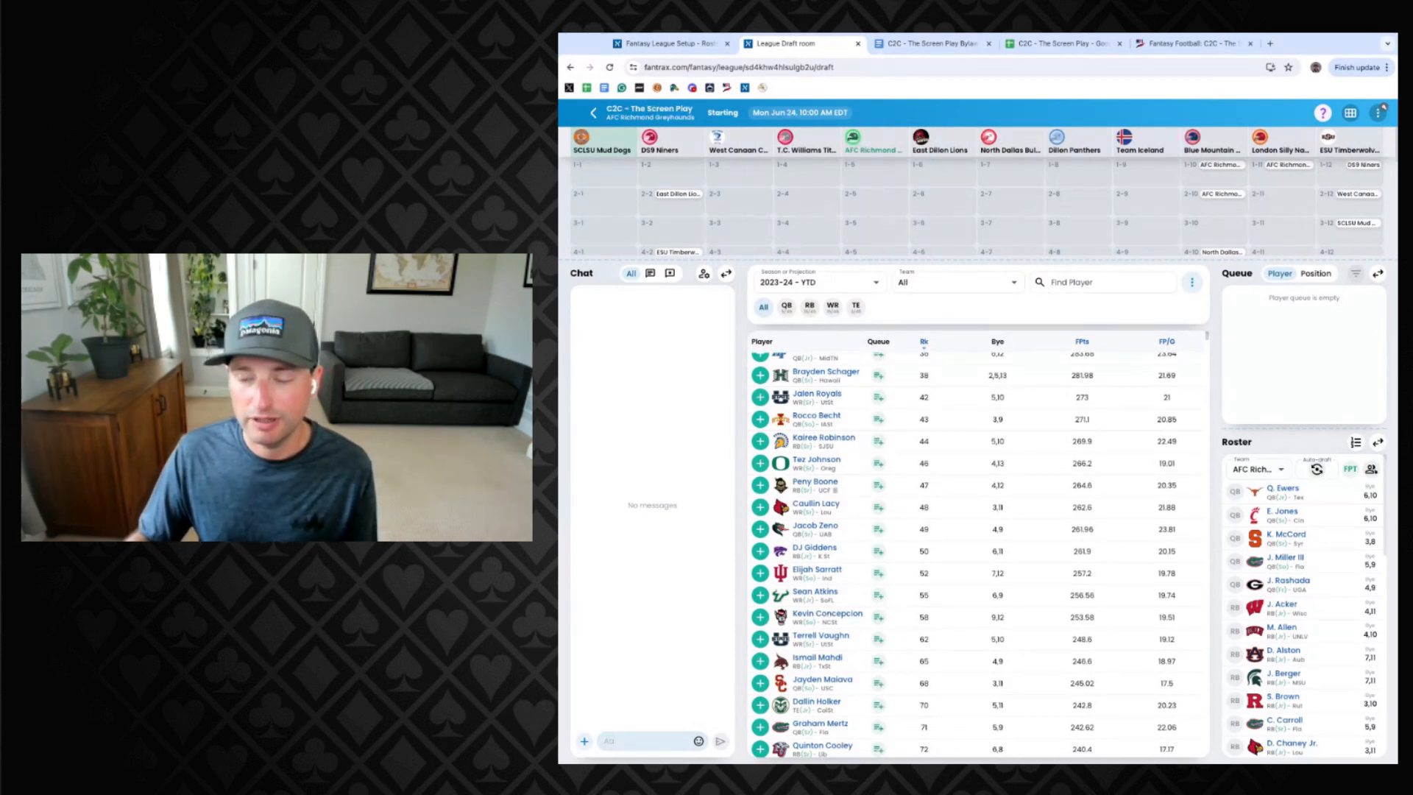
Filter the draft room's player pool to Air Force and browse that team's players.
{"action": "left_click", "coordinate": [940, 281]}
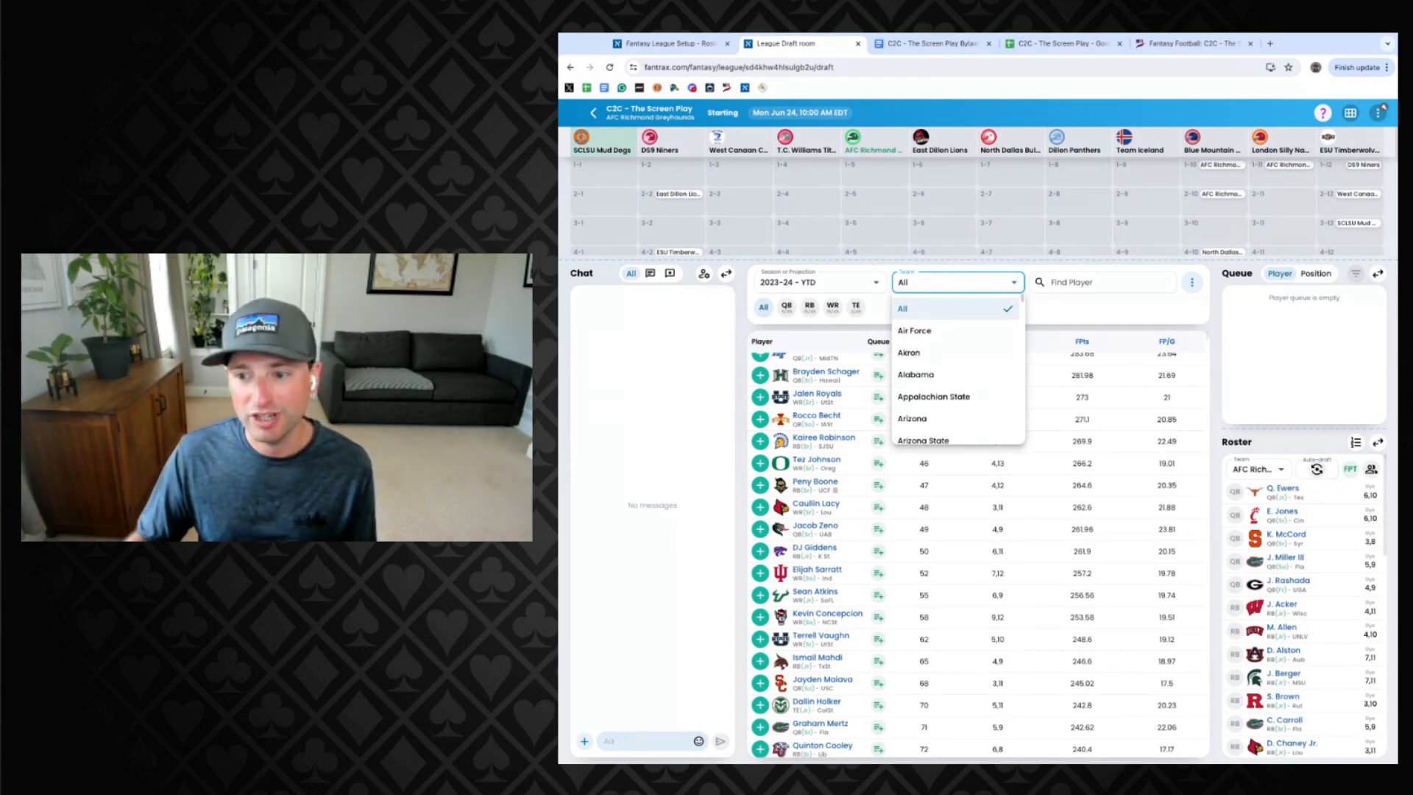
{"action": "left_click", "coordinate": [926, 332]}
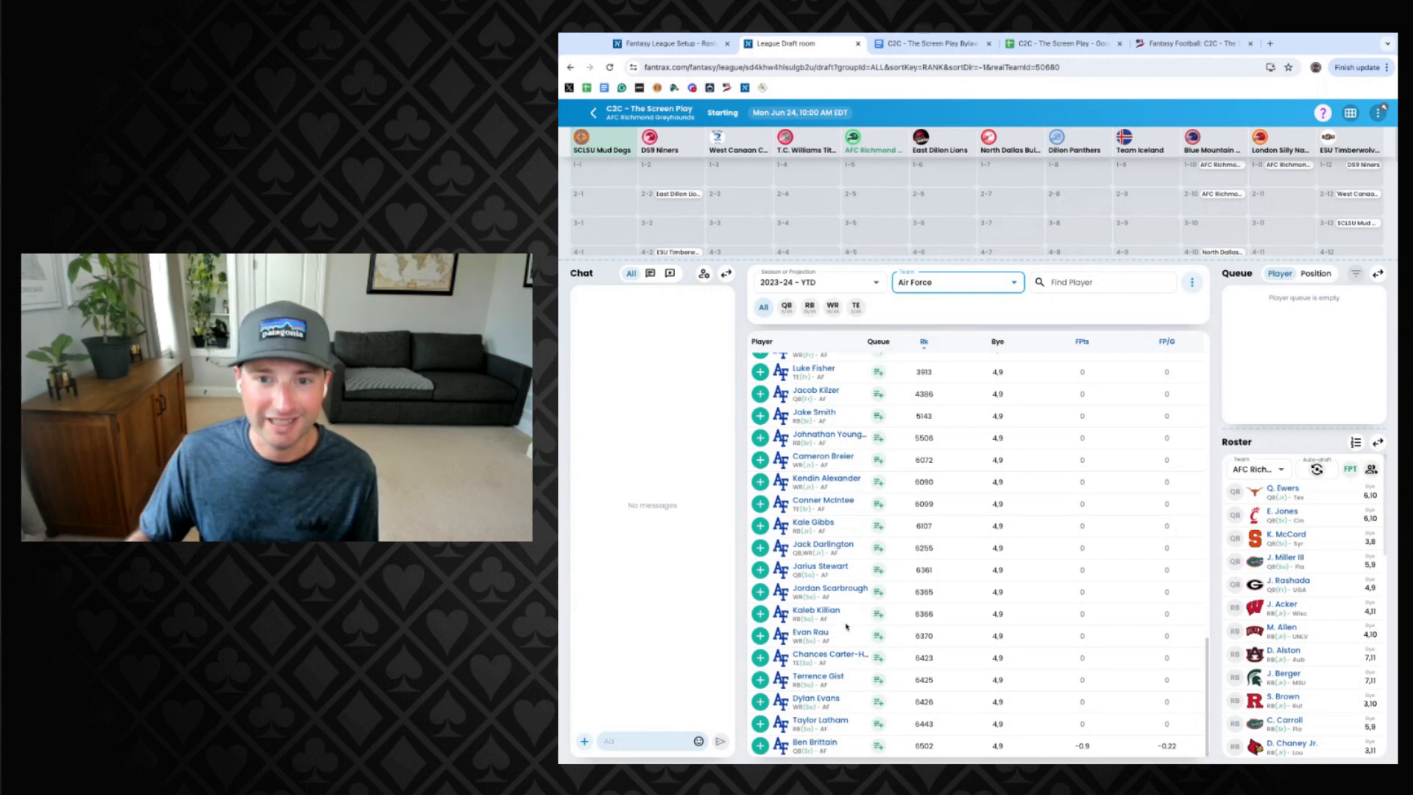
{"action": "scroll", "coordinate": [857, 638], "scroll_direction": "up", "scroll_amount": 10}
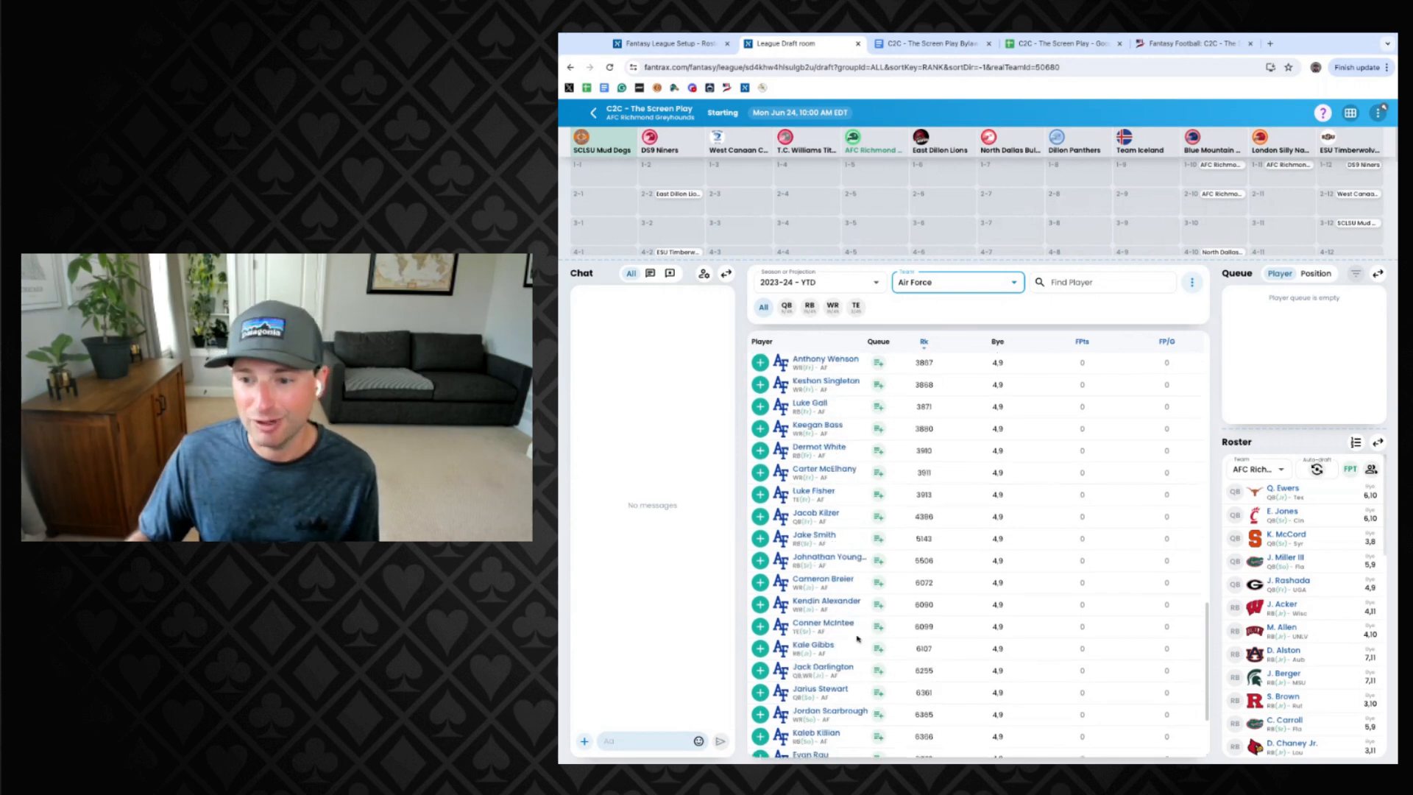
{"action": "scroll", "coordinate": [854, 624], "scroll_direction": "down", "scroll_amount": 10}
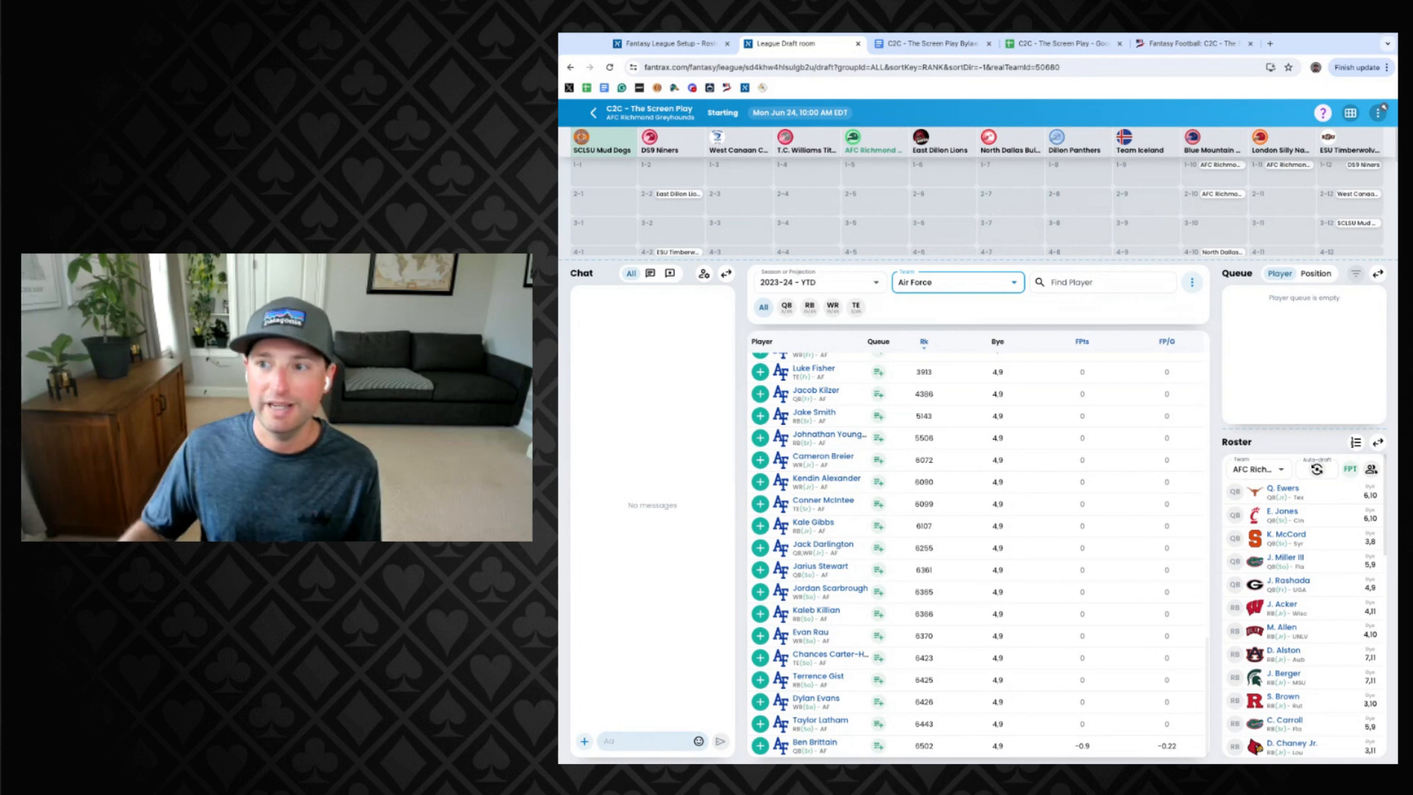
Recheck the Placeholders sheet and return to the roster position settings of the Ted Lasso C2C 2 league.
{"action": "left_click", "coordinate": [1060, 44]}
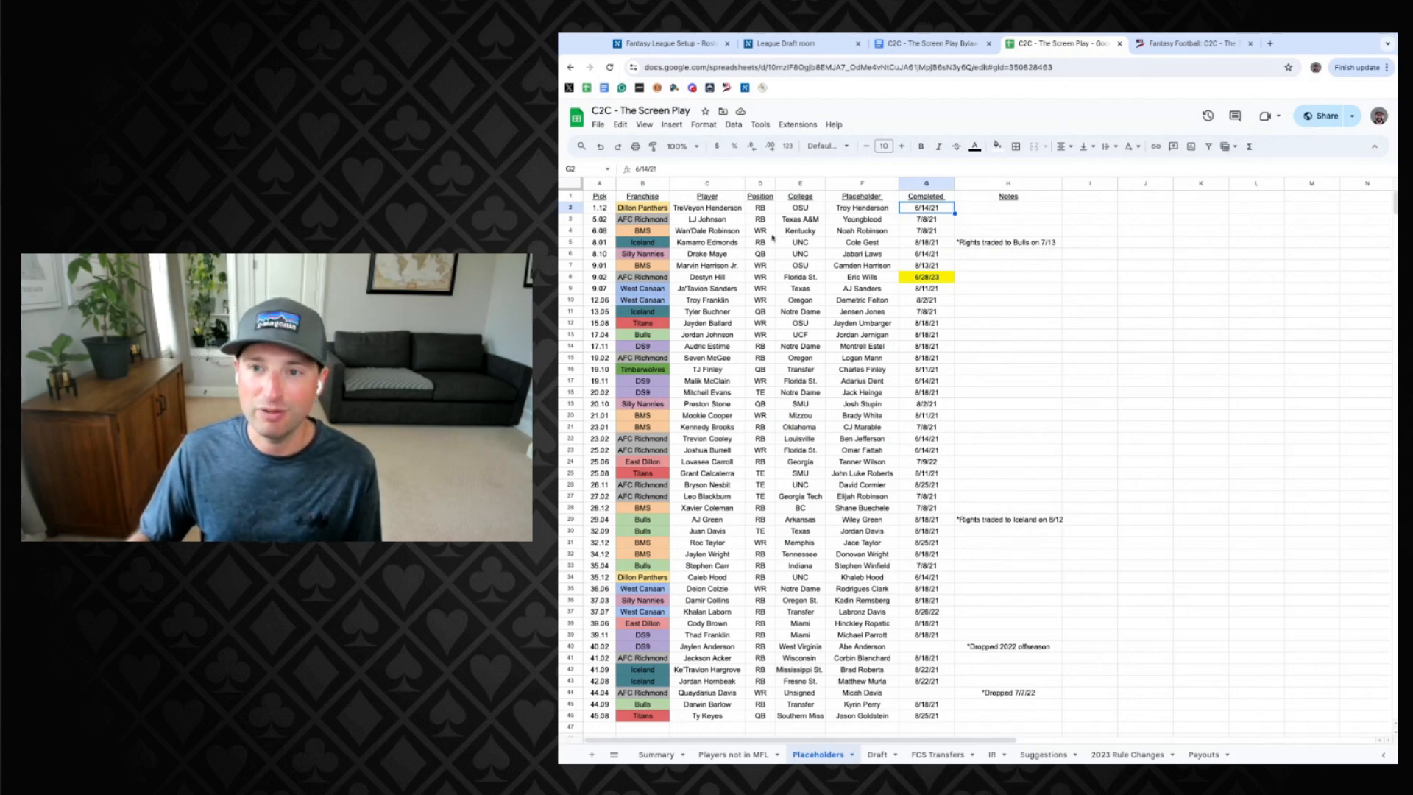
{"action": "left_click", "coordinate": [706, 46]}
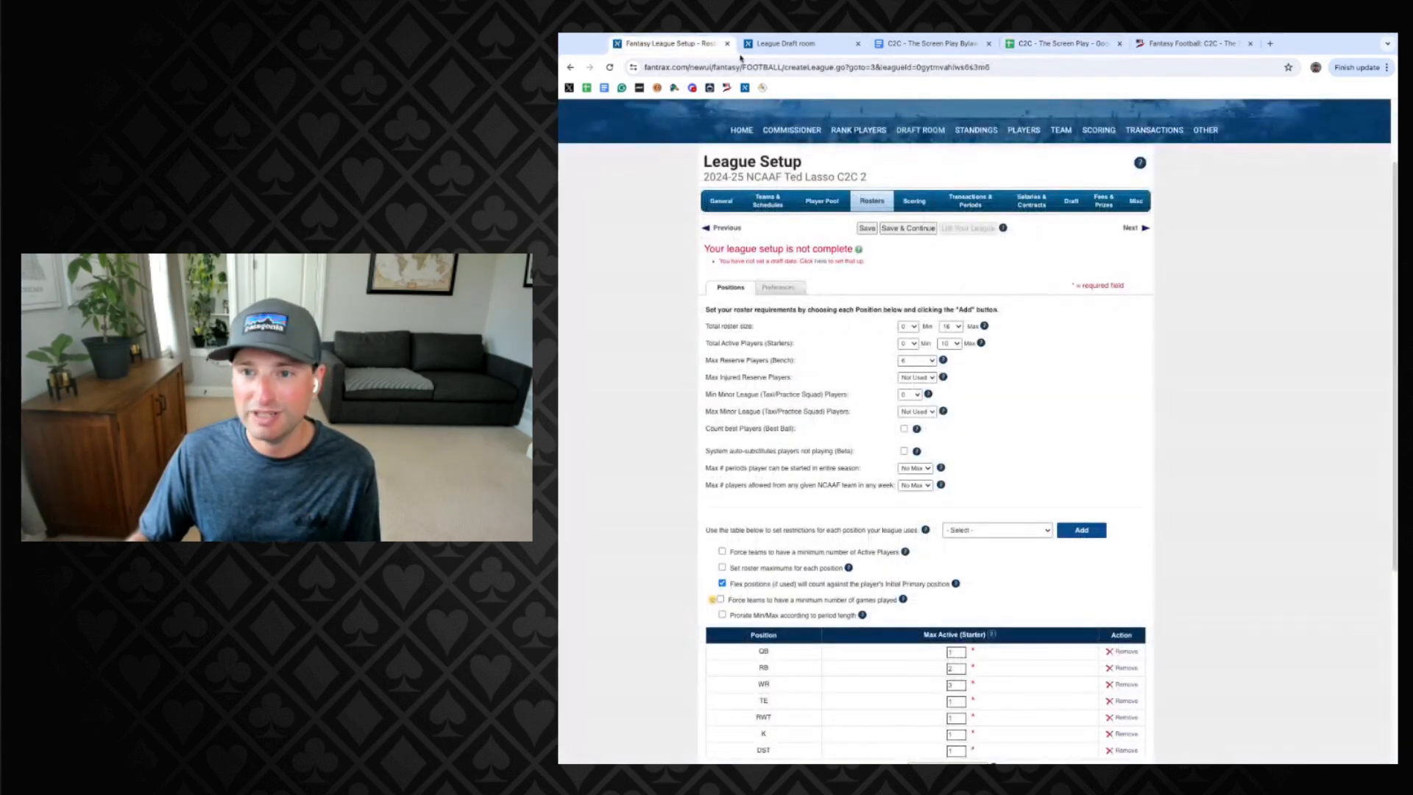
Leave the draft room of the C2C - The Screen Play league and open the DS9 Niners team roster.
{"action": "left_click", "coordinate": [783, 45]}
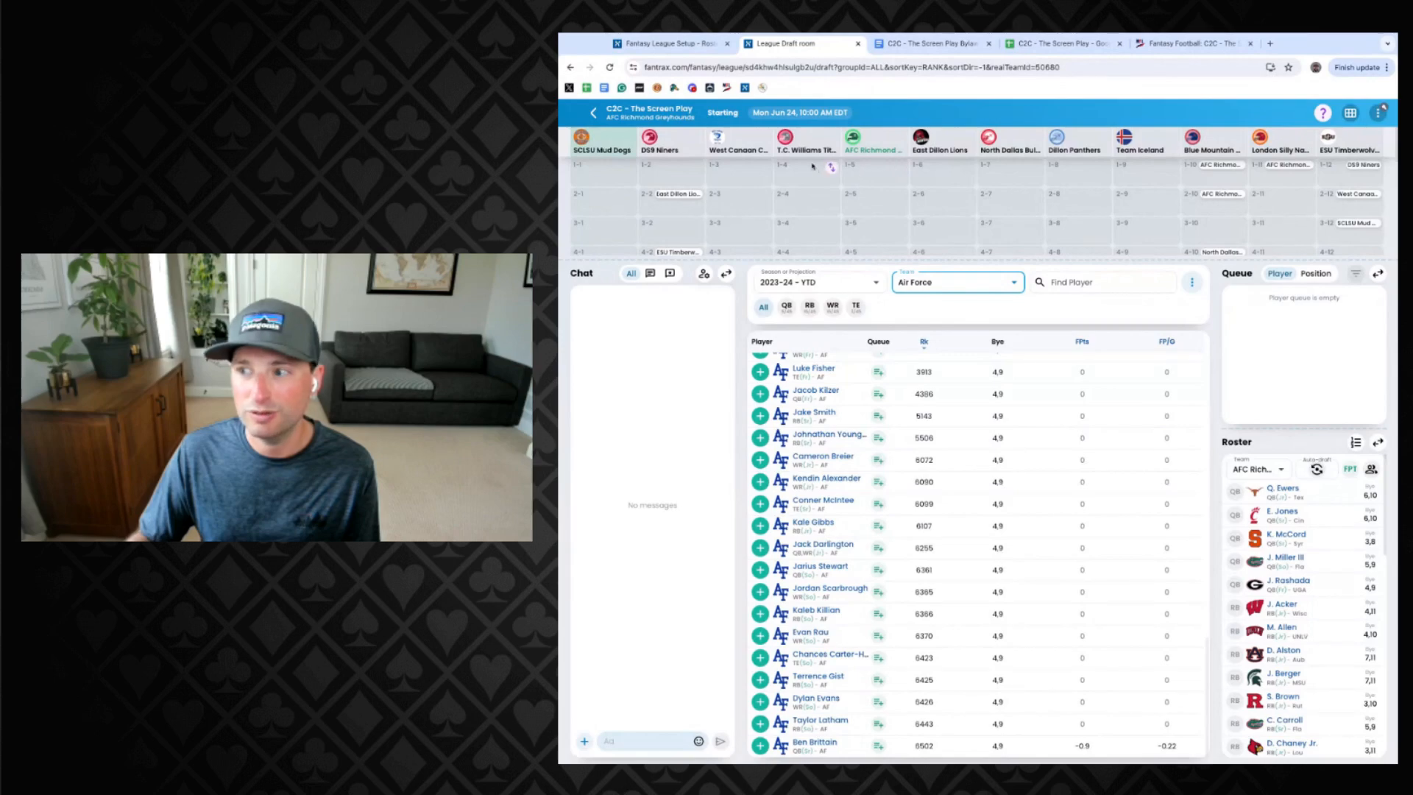
{"action": "left_click", "coordinate": [591, 112]}
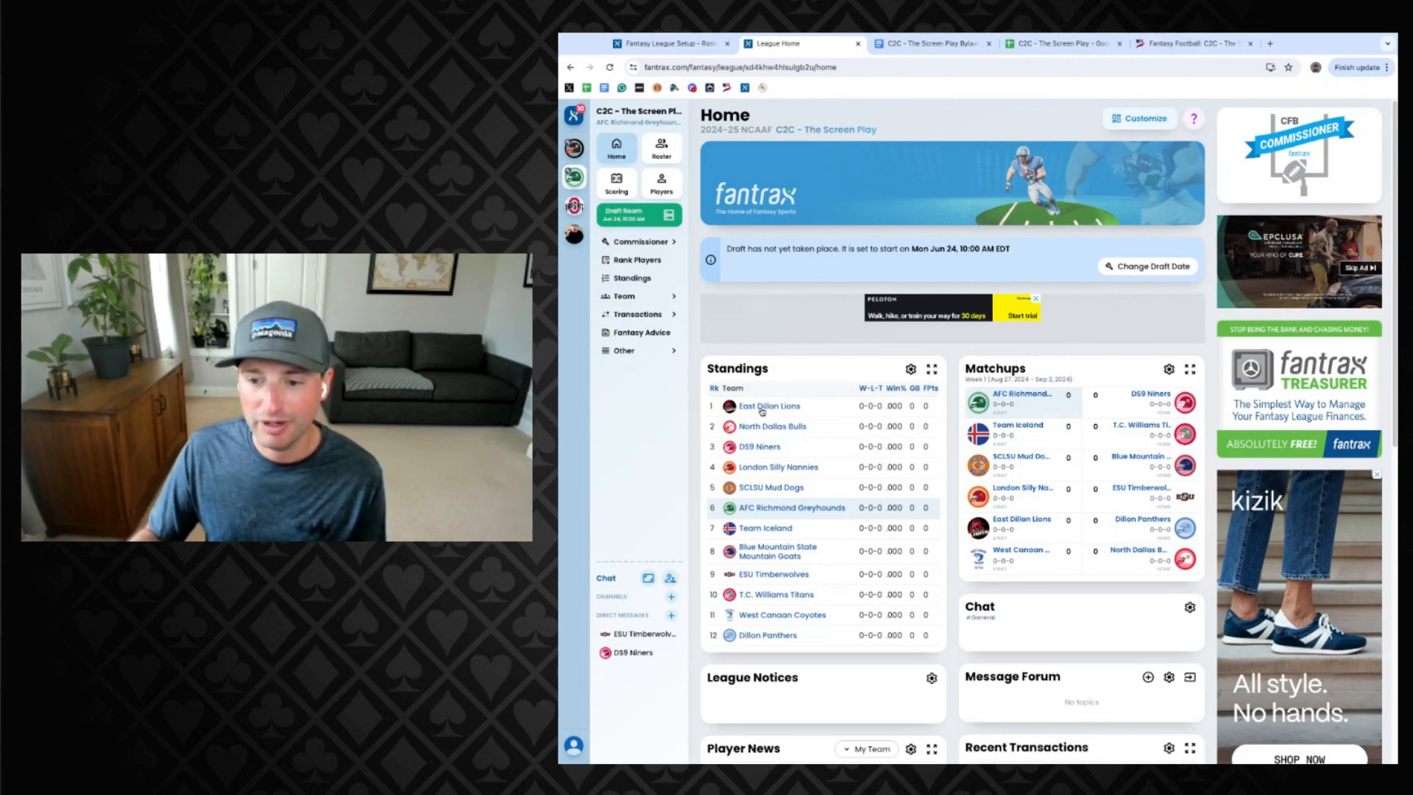
{"action": "left_click", "coordinate": [756, 446]}
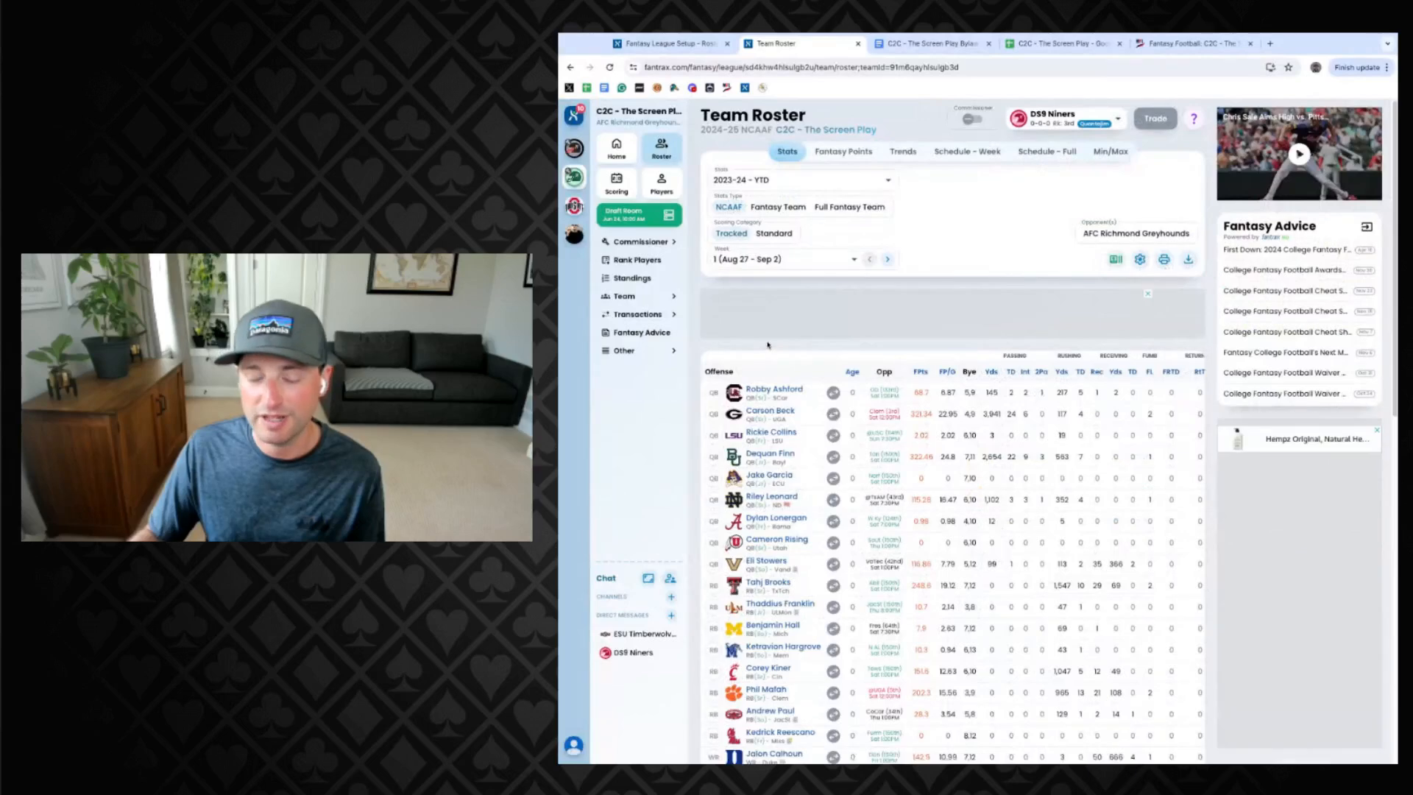
{"action": "scroll", "coordinate": [767, 347], "scroll_direction": "down", "scroll_amount": 1}
{"action": "scroll", "coordinate": [767, 347], "scroll_direction": "down", "scroll_amount": 1}
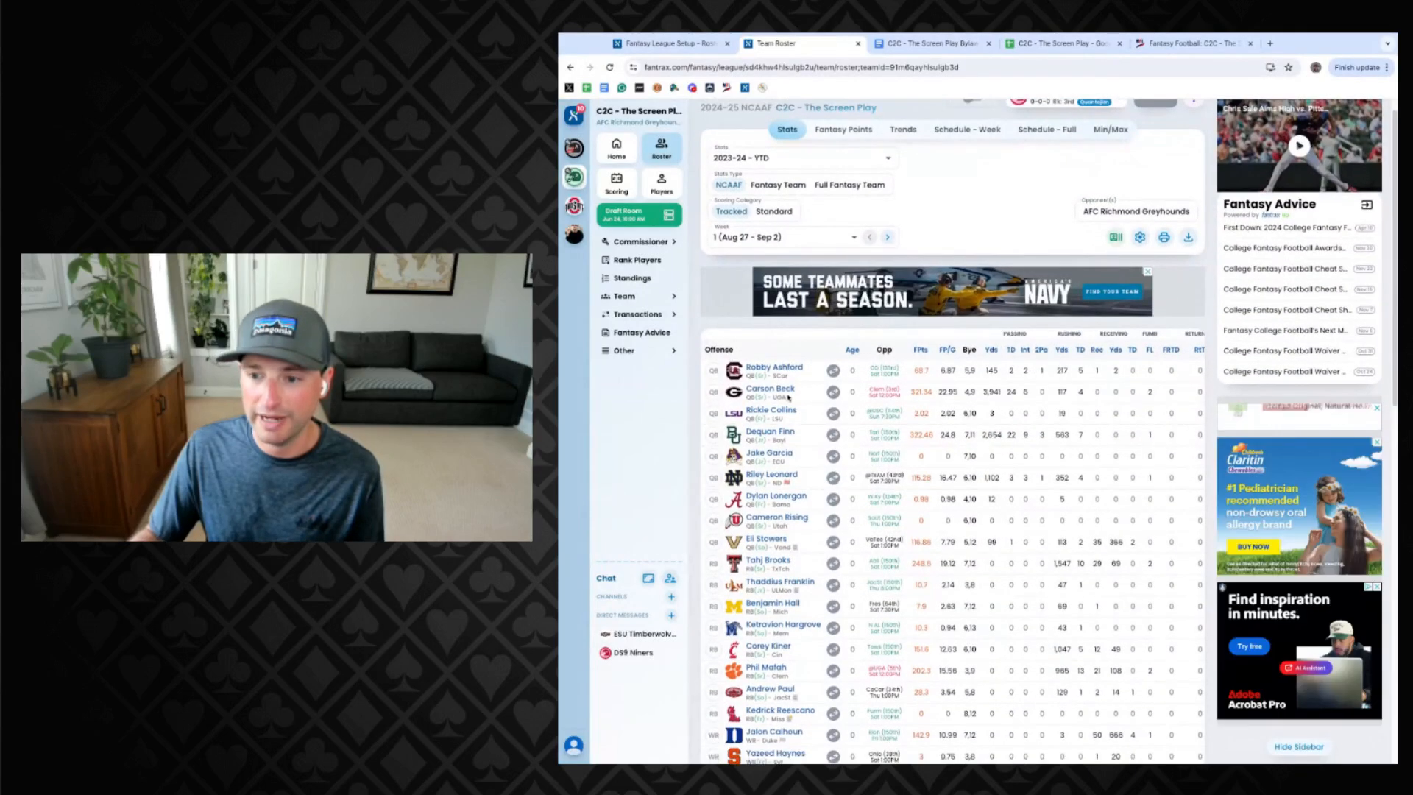
Start a trade proposal requesting Carson Beck and the 2024 Round 1, Pick 2 draft pick from DS9 Niners.
{"action": "left_click", "coordinate": [833, 392]}
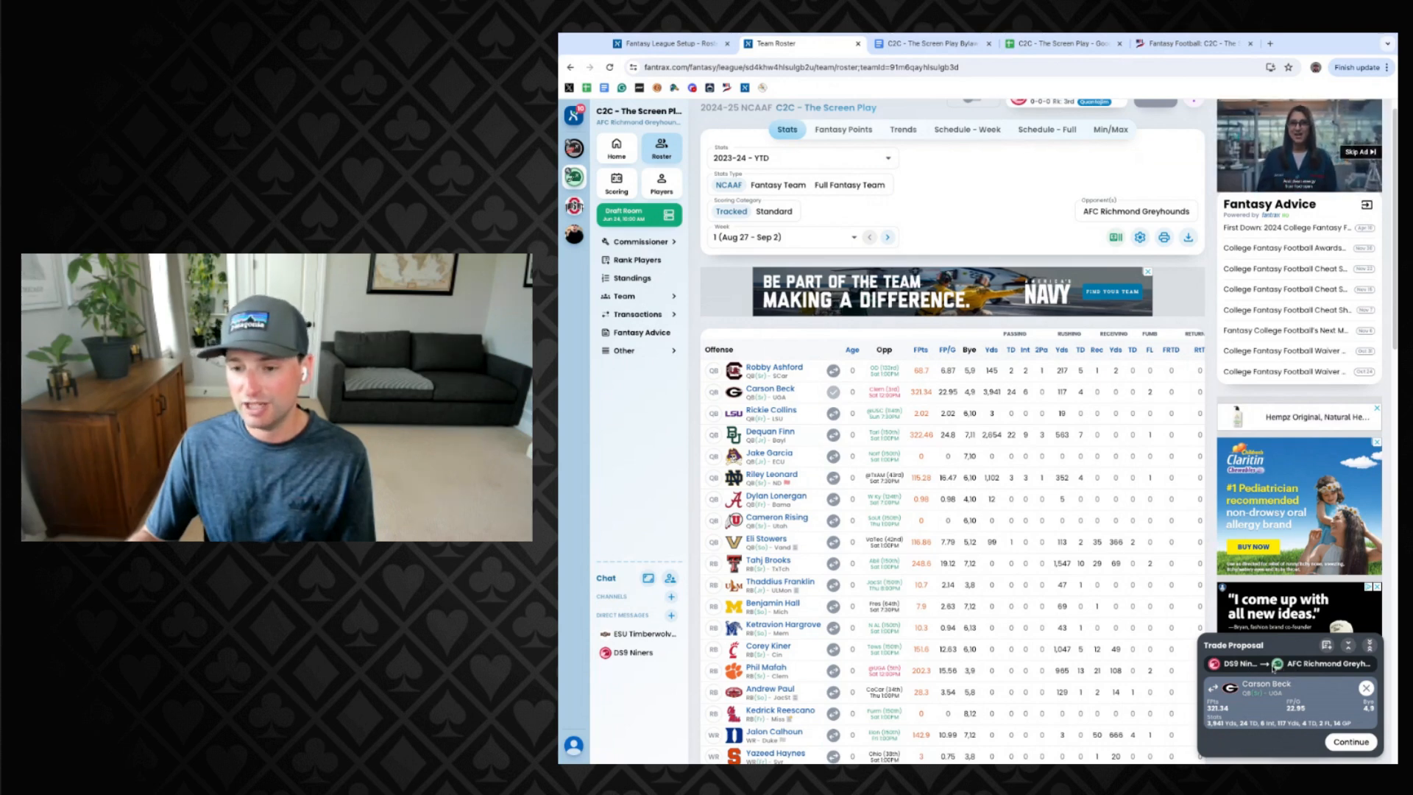
{"action": "scroll", "coordinate": [885, 505], "scroll_direction": "down", "scroll_amount": 1}
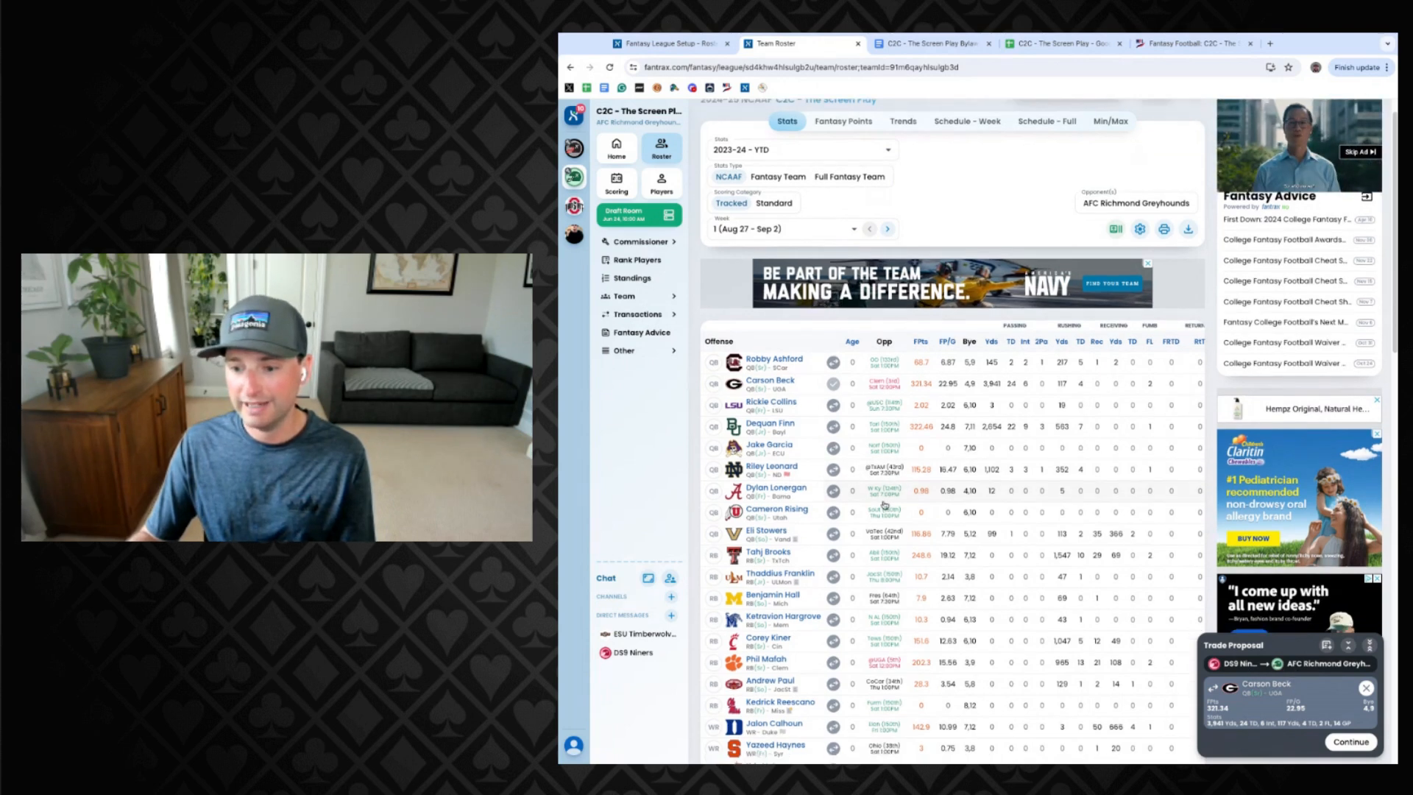
{"action": "scroll", "coordinate": [885, 505], "scroll_direction": "down", "scroll_amount": 8}
{"action": "scroll", "coordinate": [876, 511], "scroll_direction": "down", "scroll_amount": 2}
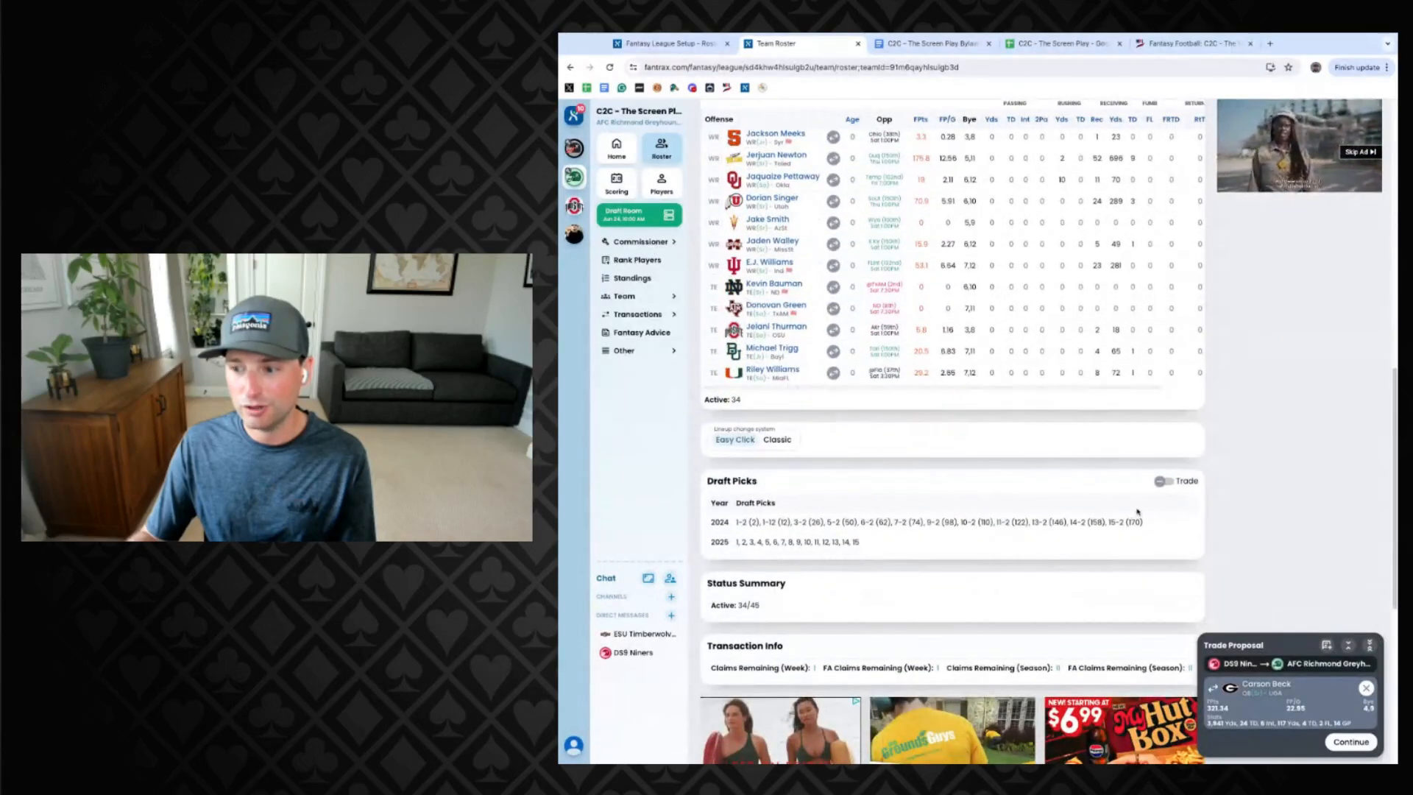
{"action": "left_click", "coordinate": [1161, 481]}
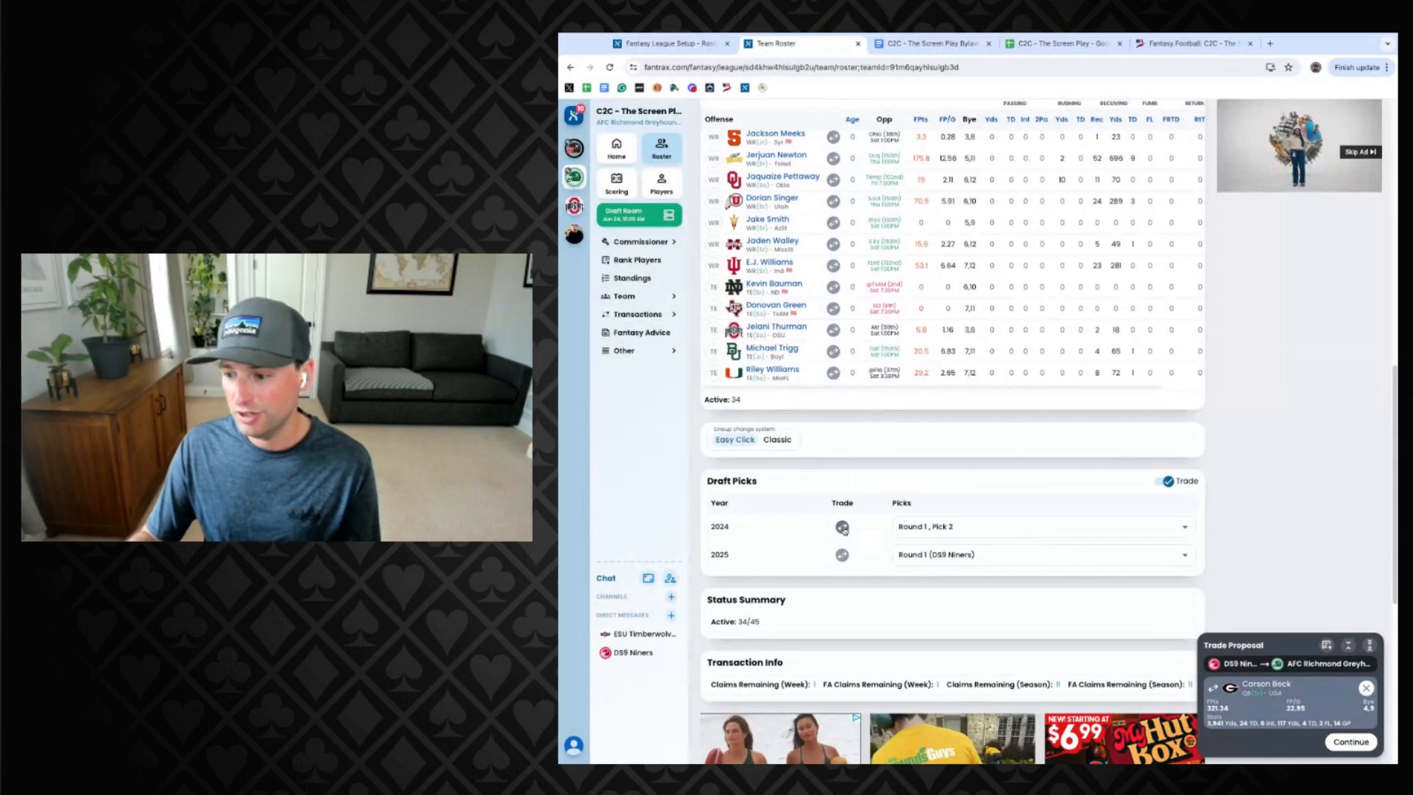
{"action": "left_click", "coordinate": [843, 527]}
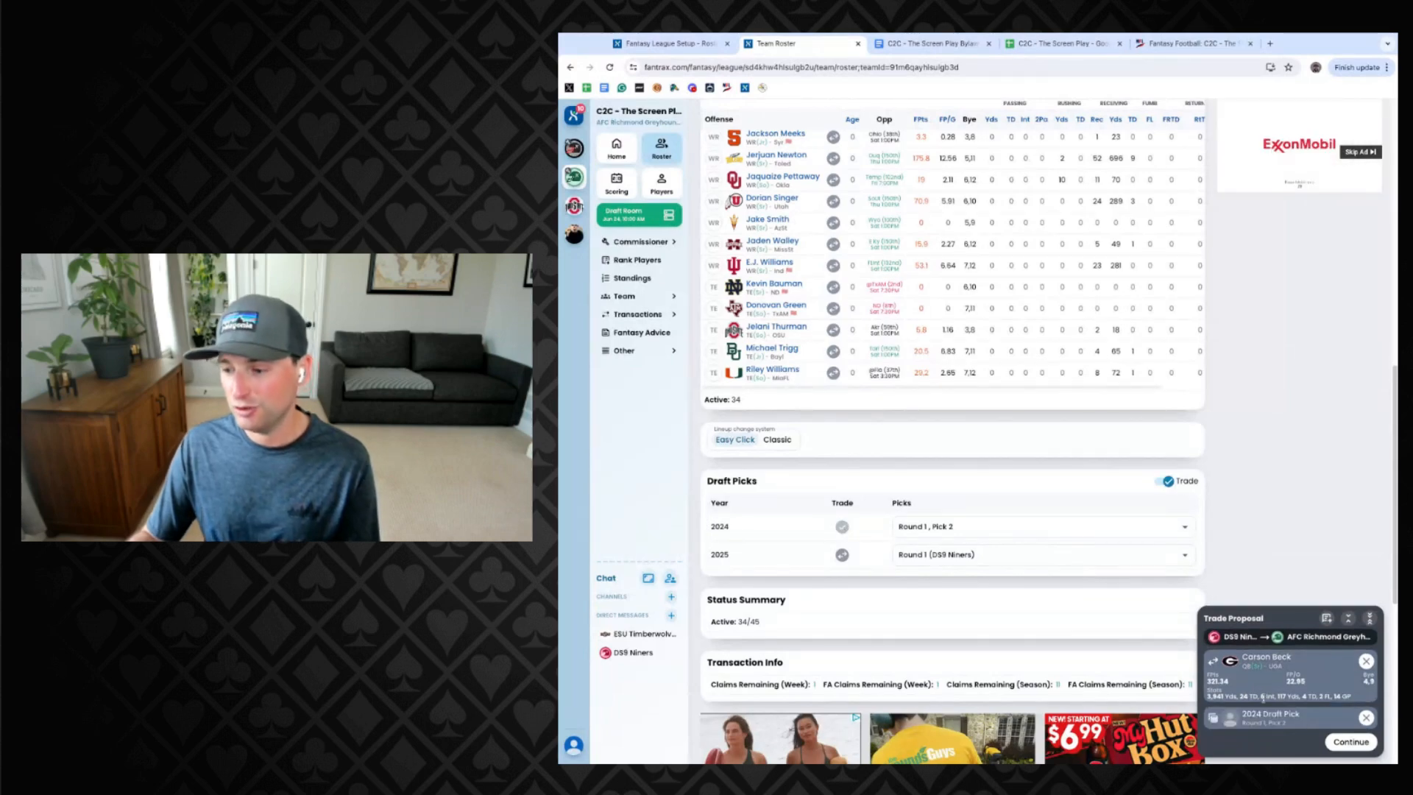
{"action": "left_click", "coordinate": [1351, 742]}
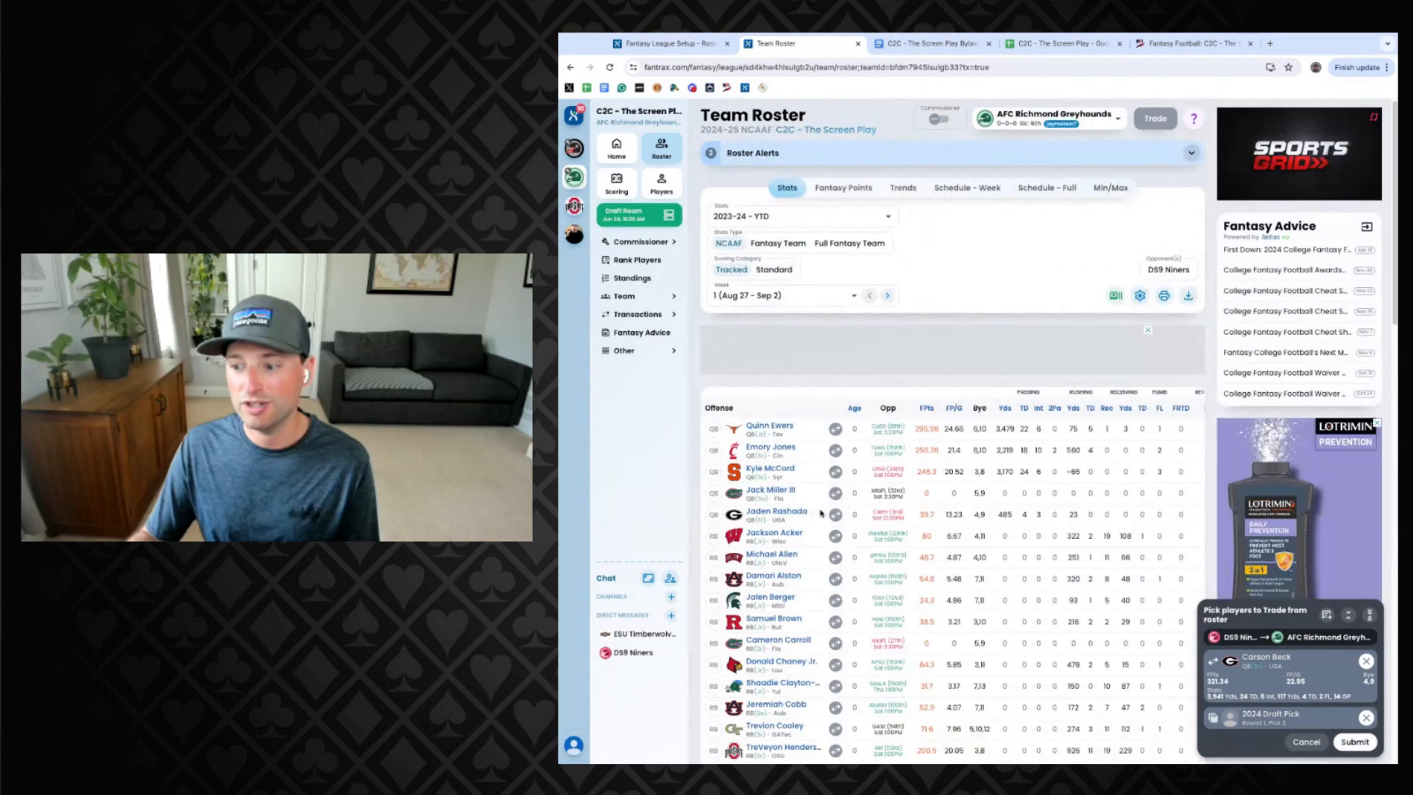
Offer Quinn Ewers and the 2024 Round 1, Pick 5 draft pick from AFC Richmond Greyhounds in return, and cancel the trade proposal.
{"action": "scroll", "coordinate": [860, 515], "scroll_direction": "down", "scroll_amount": 3}
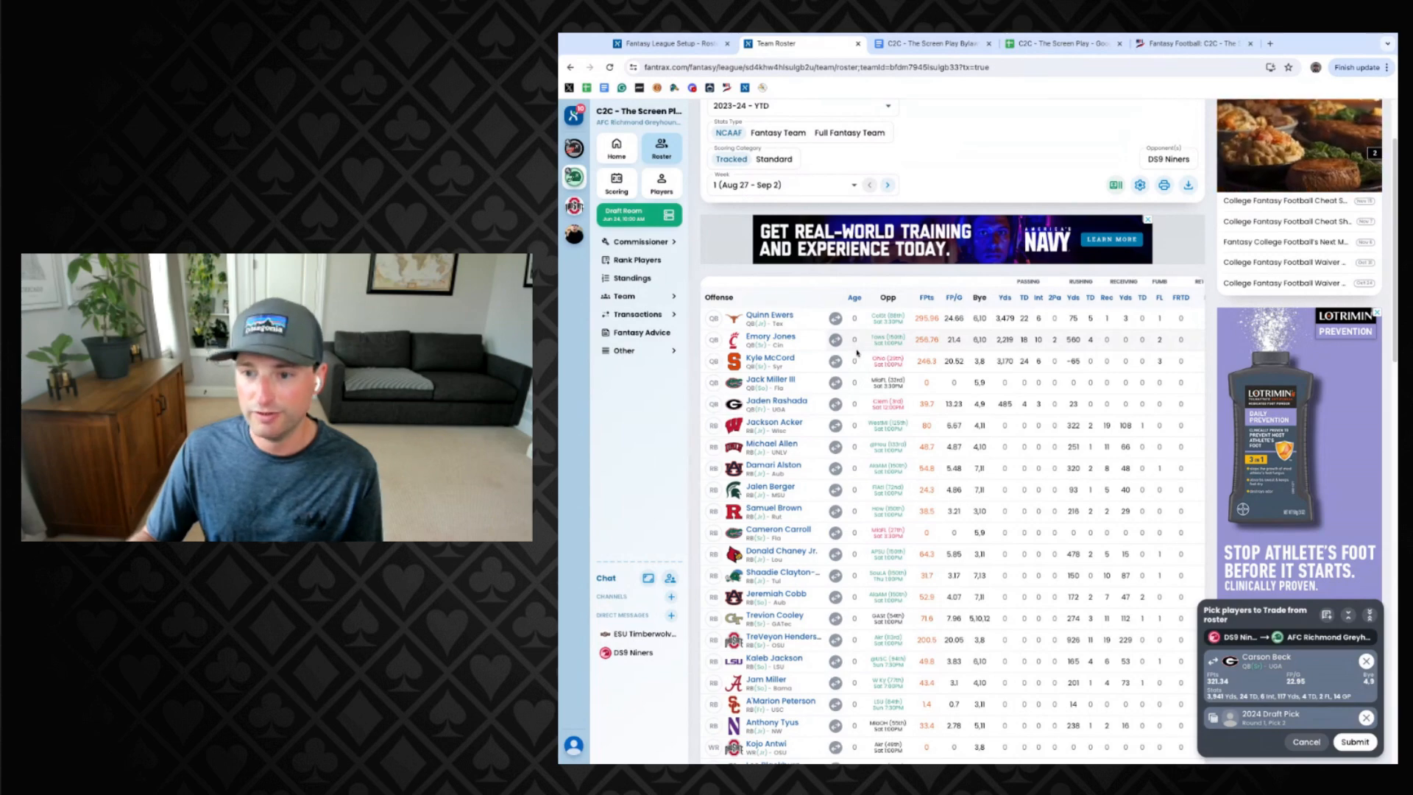
{"action": "left_click", "coordinate": [836, 320]}
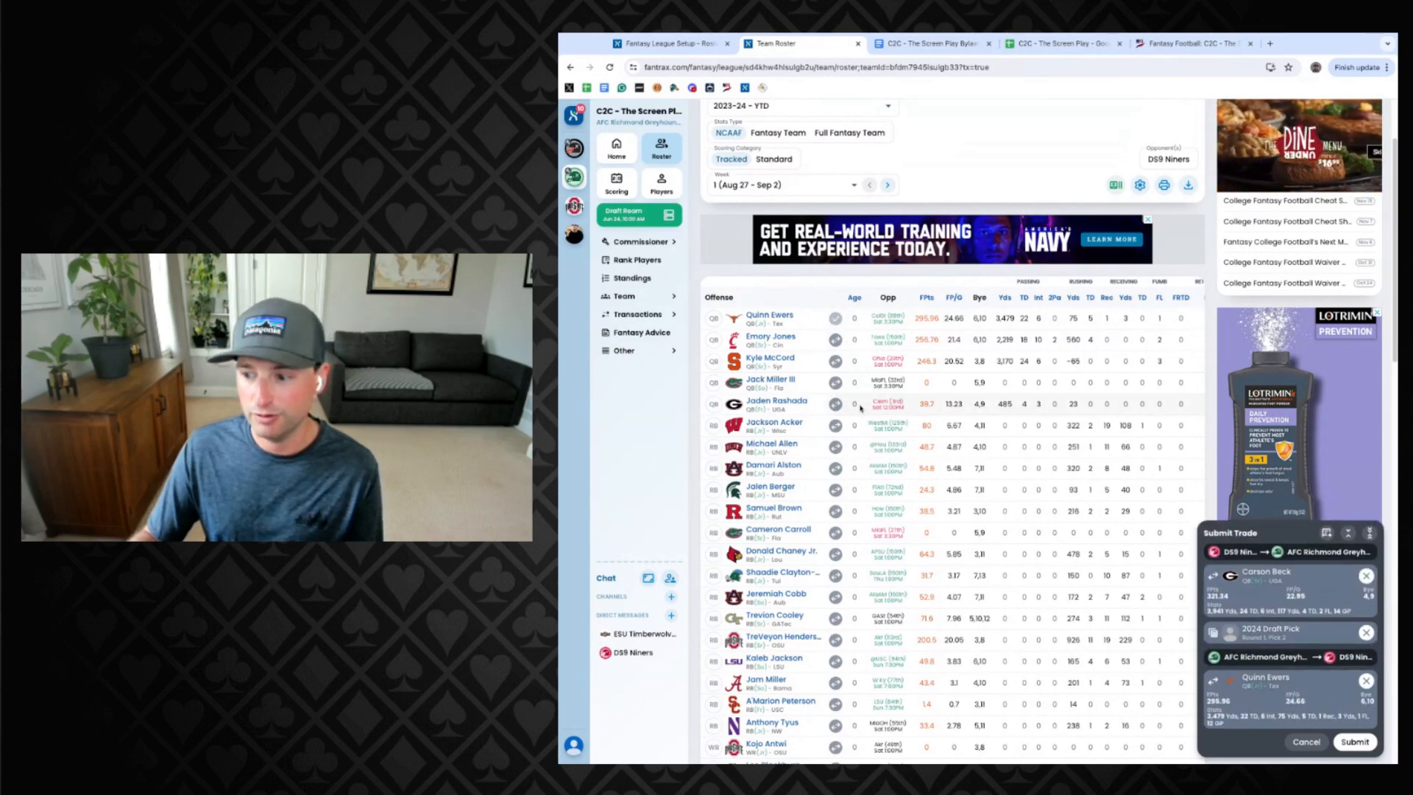
{"action": "scroll", "coordinate": [868, 416], "scroll_direction": "down", "scroll_amount": 10}
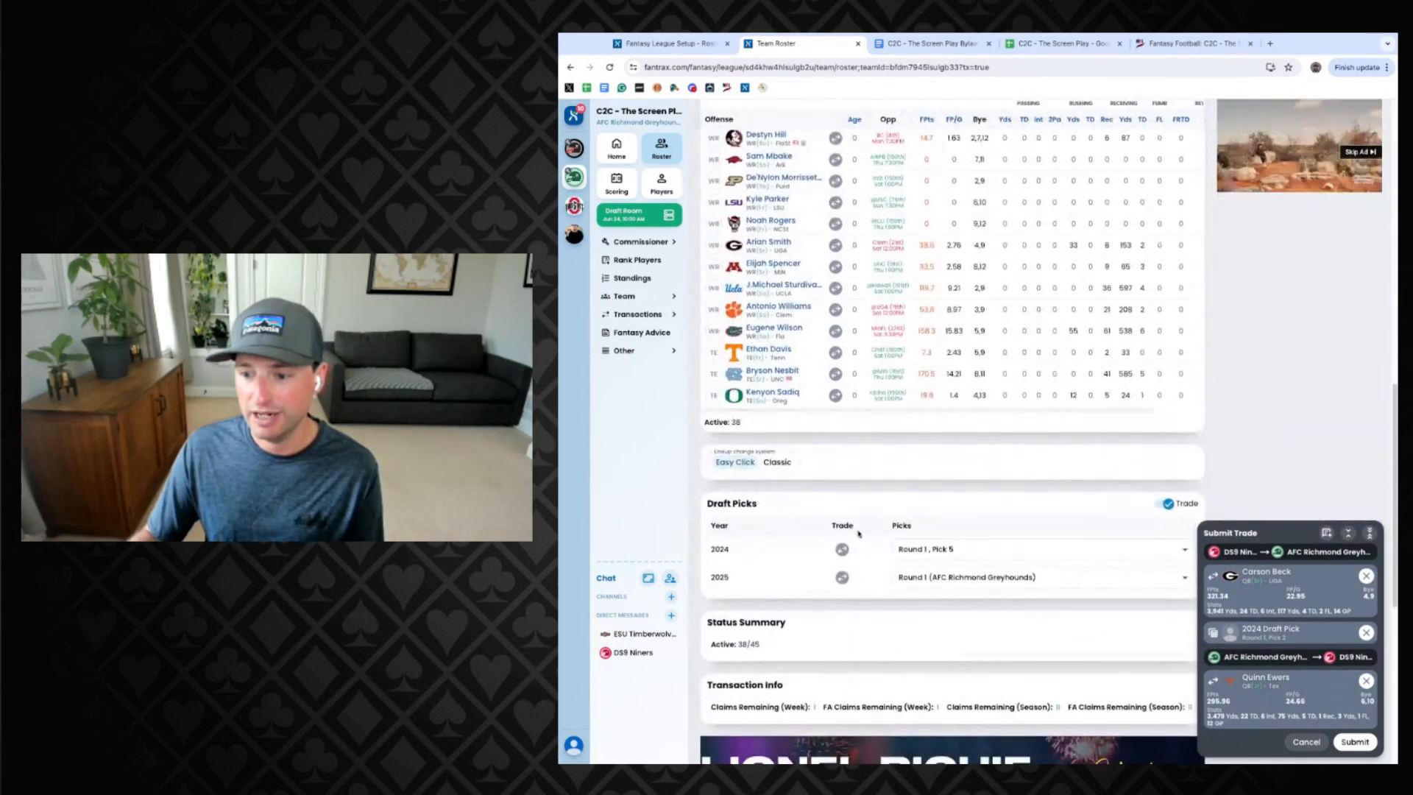
{"action": "scroll", "coordinate": [844, 507], "scroll_direction": "down", "scroll_amount": 2}
{"action": "left_click", "coordinate": [842, 435]}
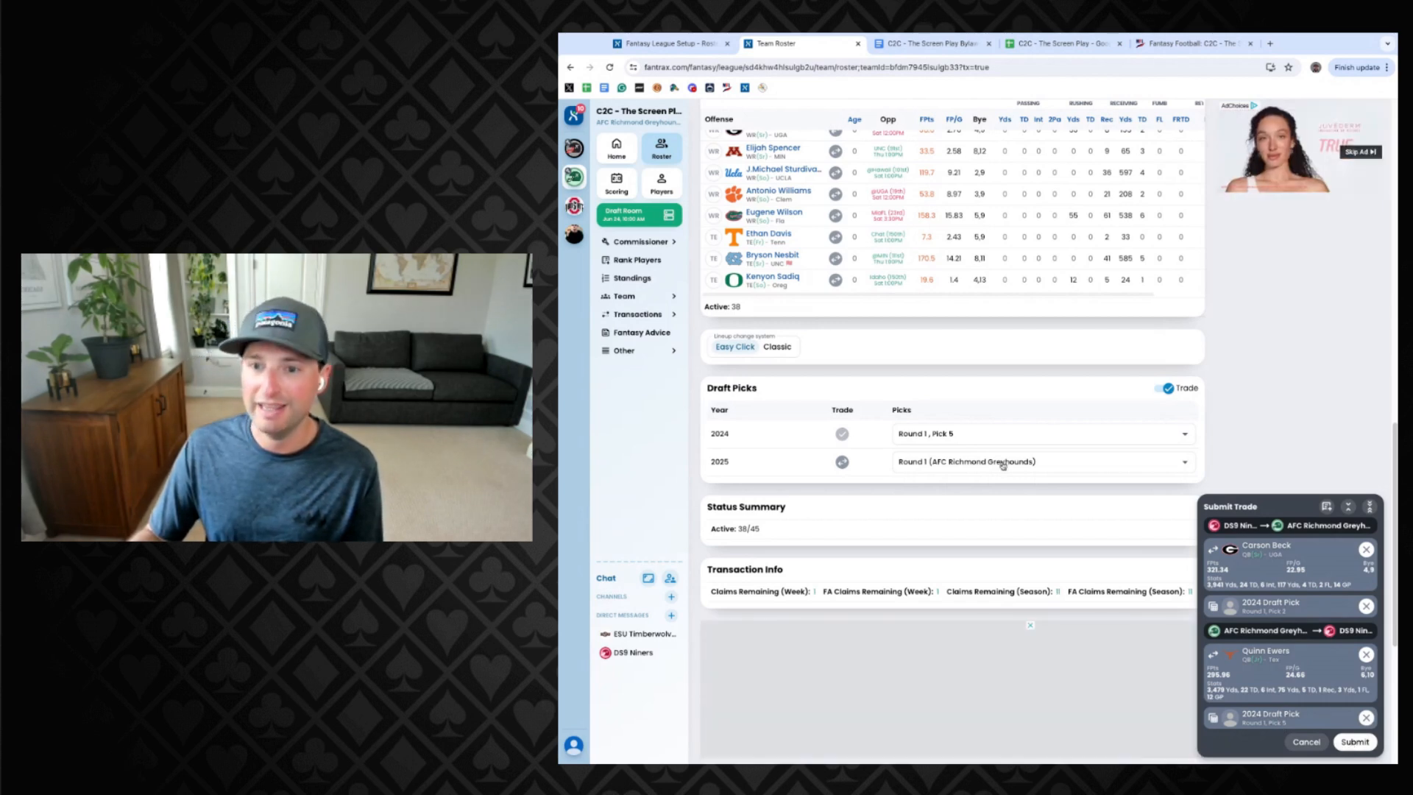
{"action": "scroll", "coordinate": [839, 361], "scroll_direction": "up", "scroll_amount": 5}
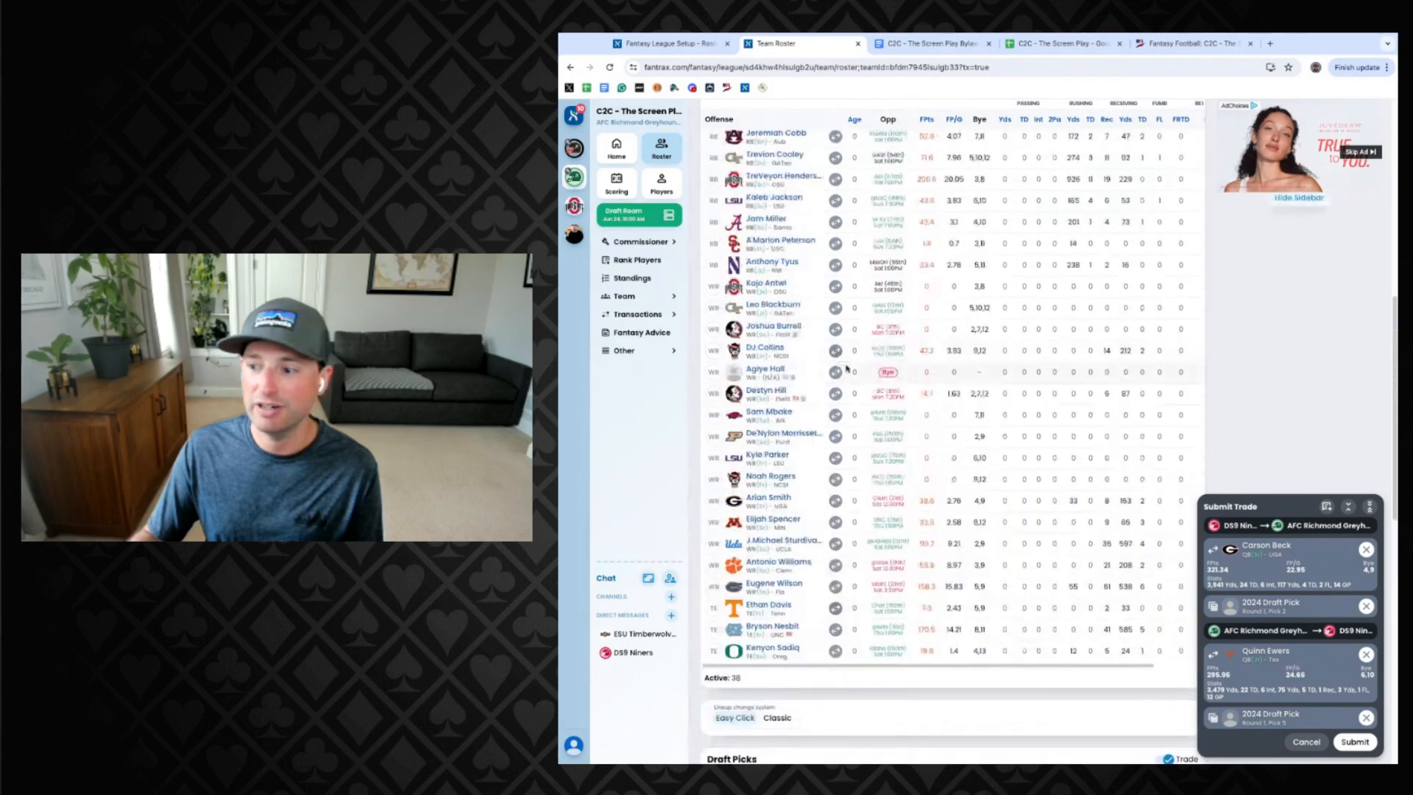
{"action": "left_click", "coordinate": [1306, 741]}
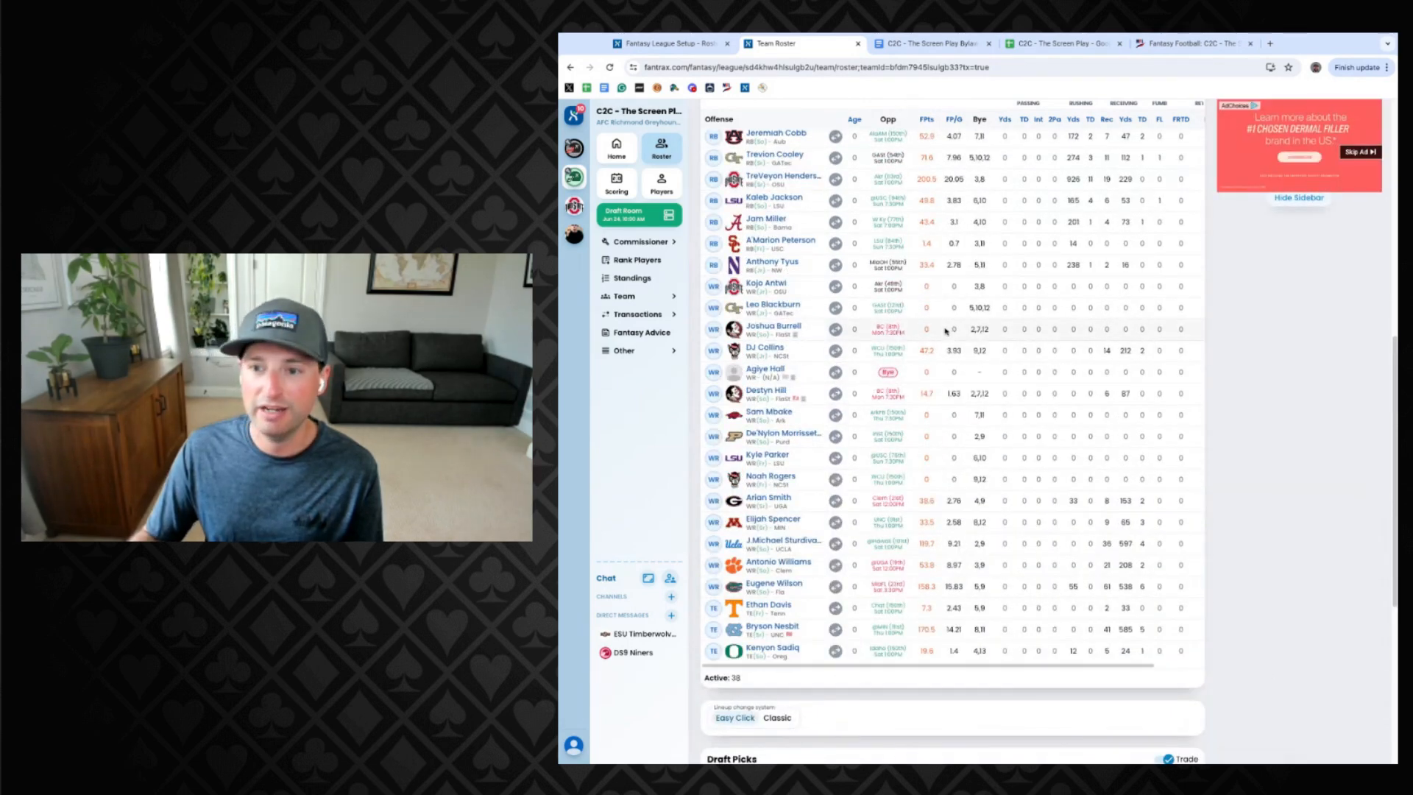
Open the league setup of C2C - The Screen Play and look over its general settings.
{"action": "scroll", "coordinate": [822, 308], "scroll_direction": "up", "scroll_amount": 4}
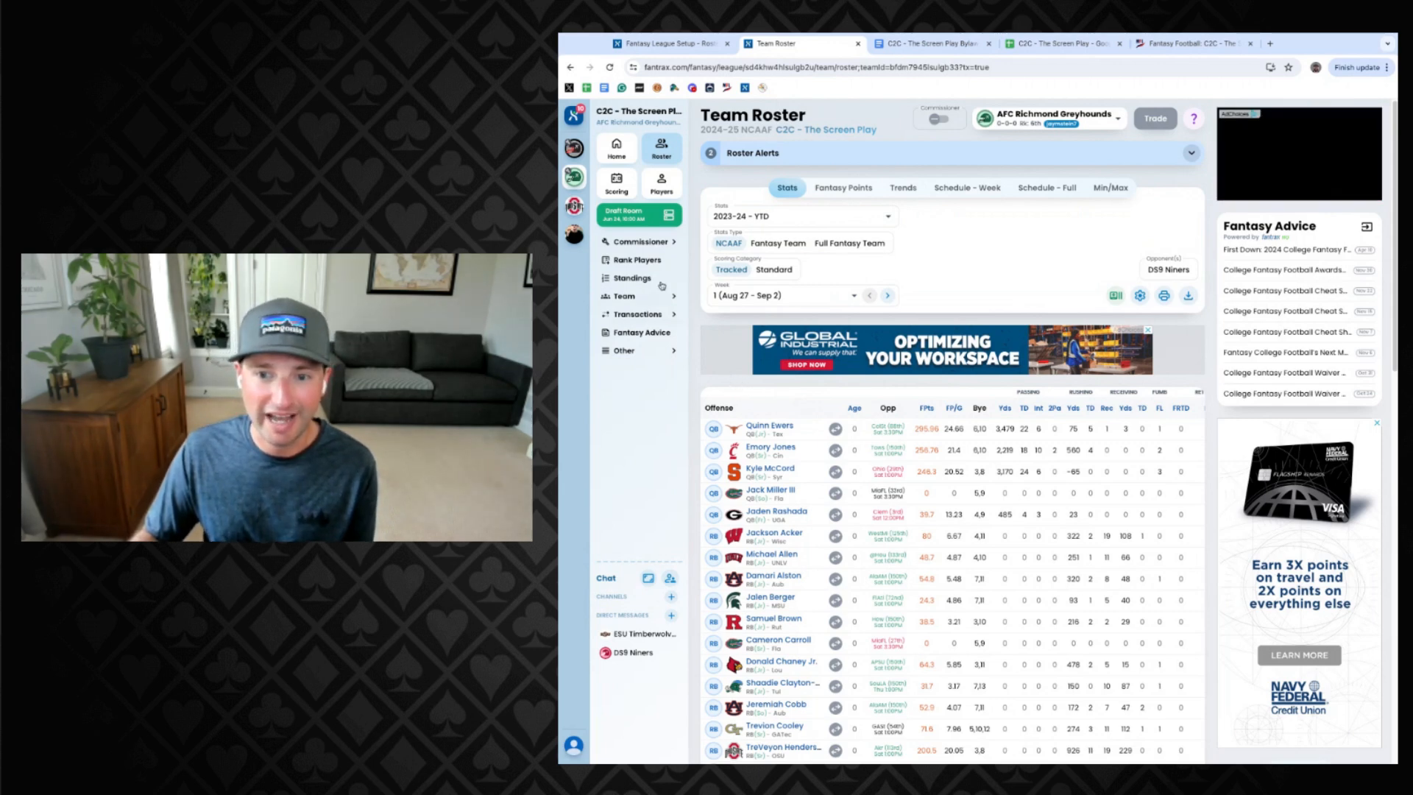
{"action": "left_click", "coordinate": [640, 242]}
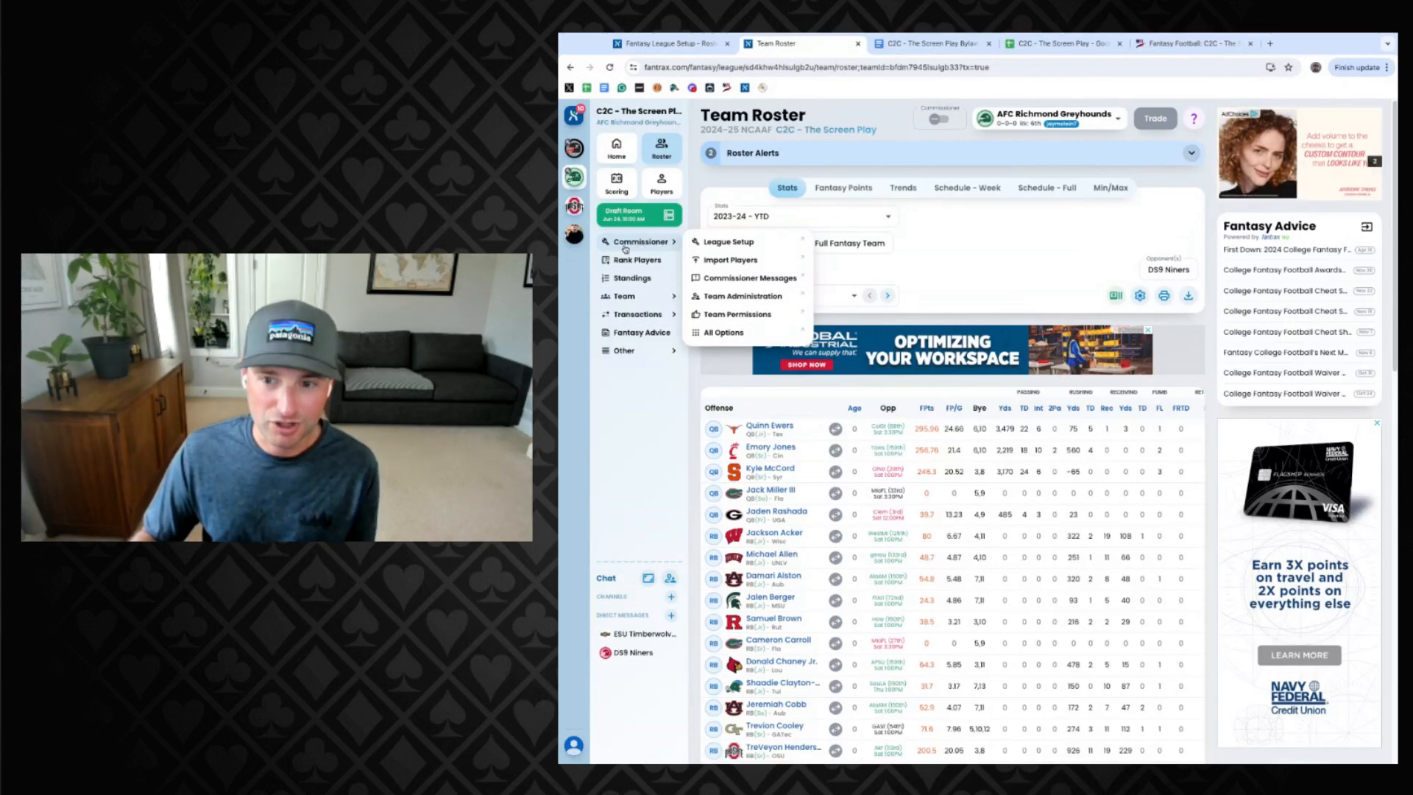
{"action": "left_click", "coordinate": [719, 243]}
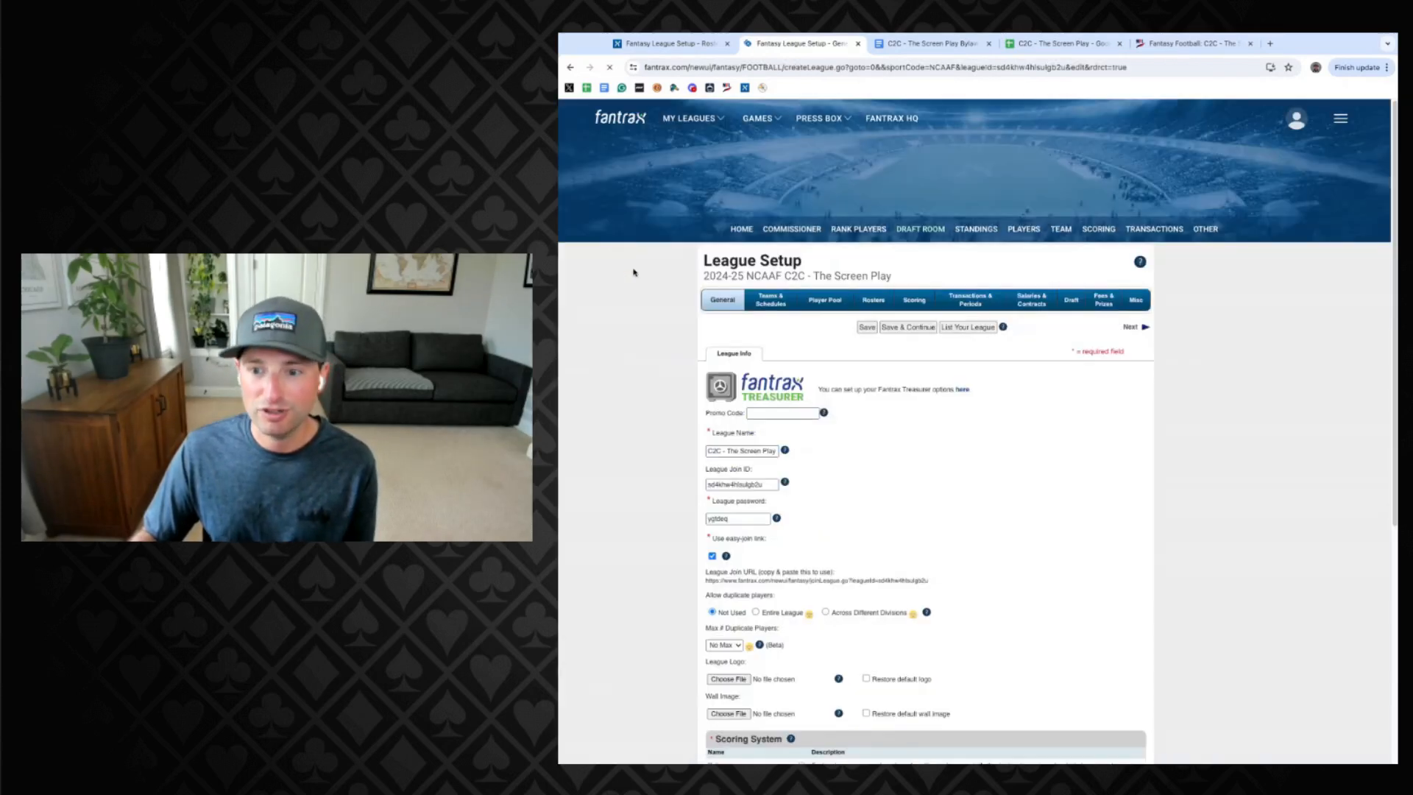
{"action": "scroll", "coordinate": [810, 353], "scroll_direction": "down", "scroll_amount": 2}
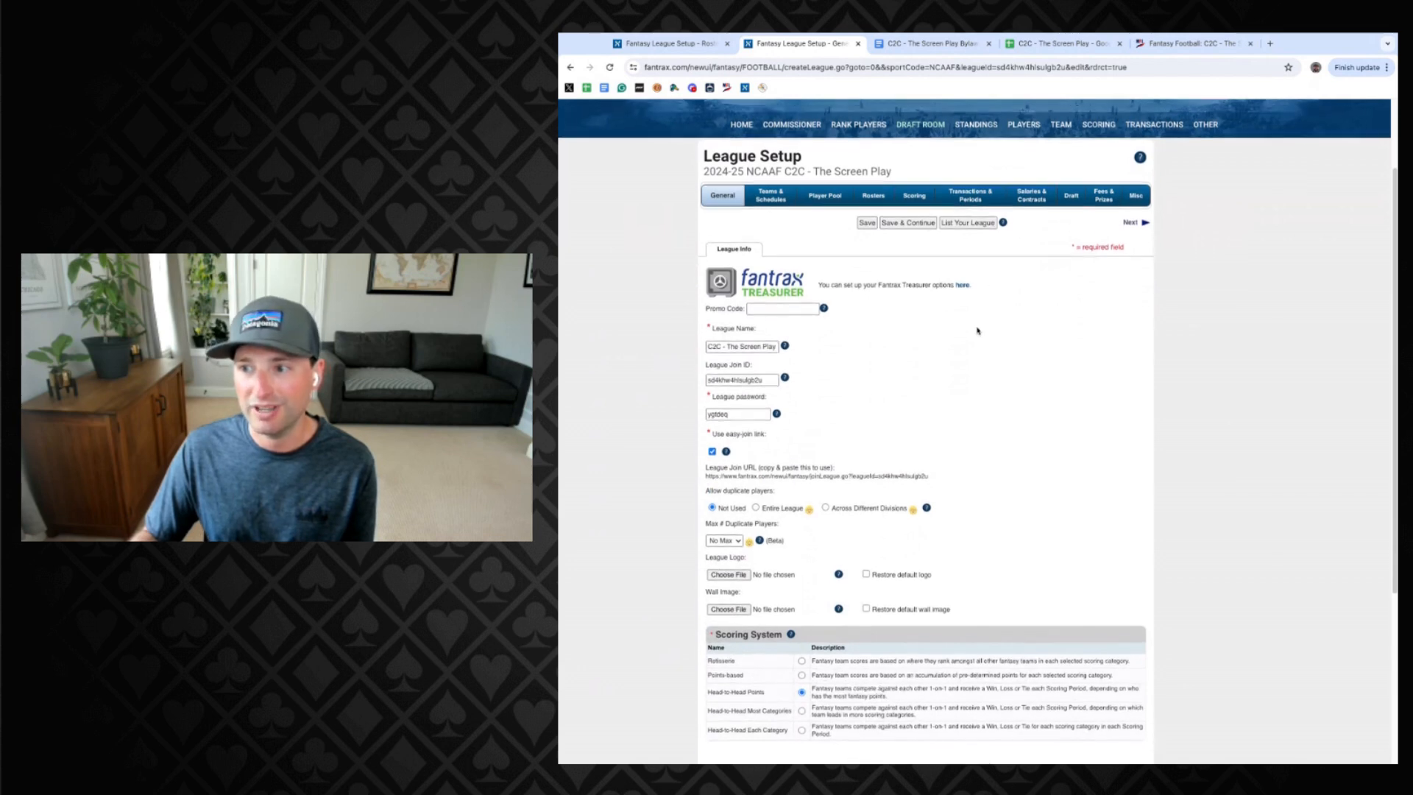
{"action": "scroll", "coordinate": [987, 295], "scroll_direction": "up", "scroll_amount": 1}
Open the full list of commissioner options for C2C - The Screen Play and review the available actions.
{"action": "mouse_move", "coordinate": [791, 172]}
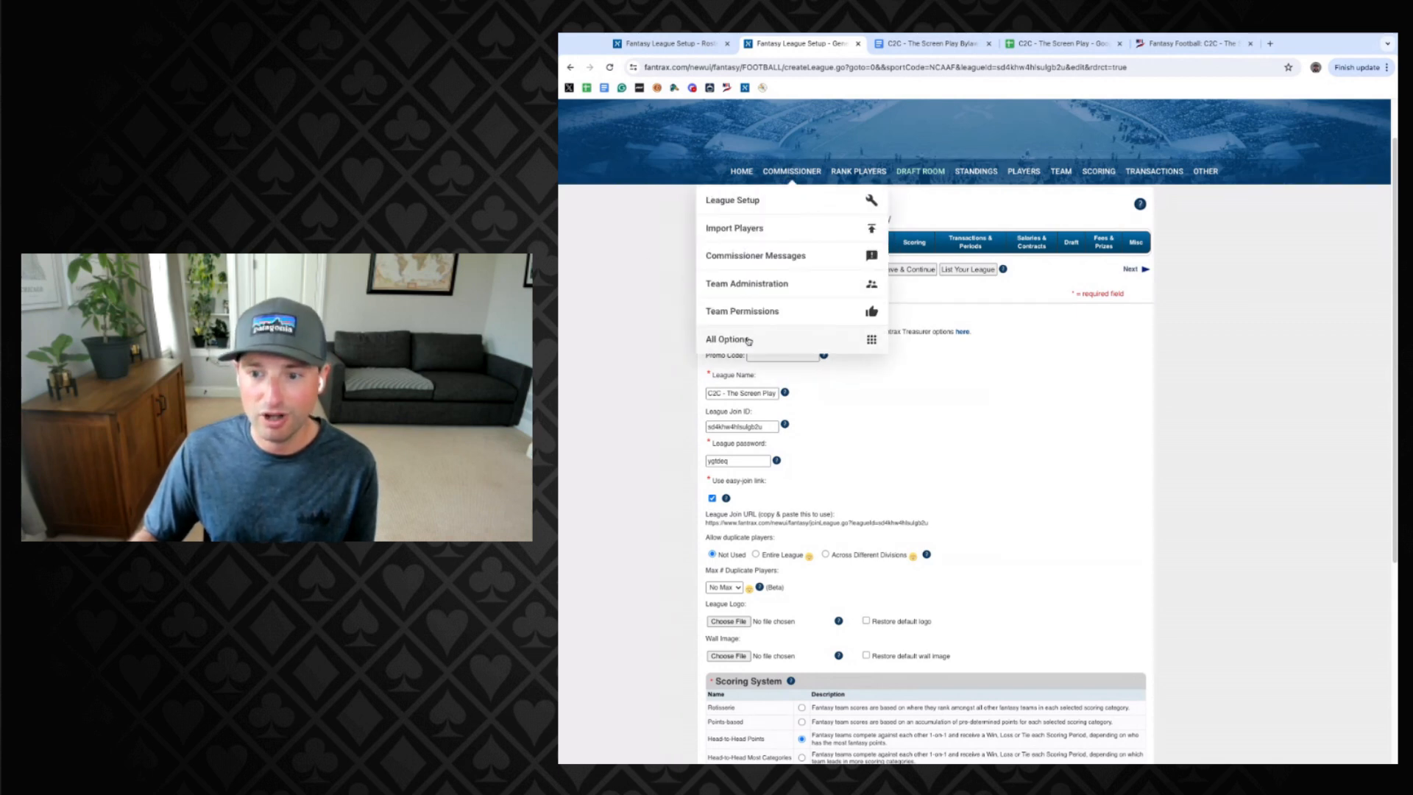
{"action": "left_click", "coordinate": [850, 341]}
{"action": "scroll", "coordinate": [685, 278], "scroll_direction": "down", "scroll_amount": 3}
{"action": "scroll", "coordinate": [685, 277], "scroll_direction": "down", "scroll_amount": 4}
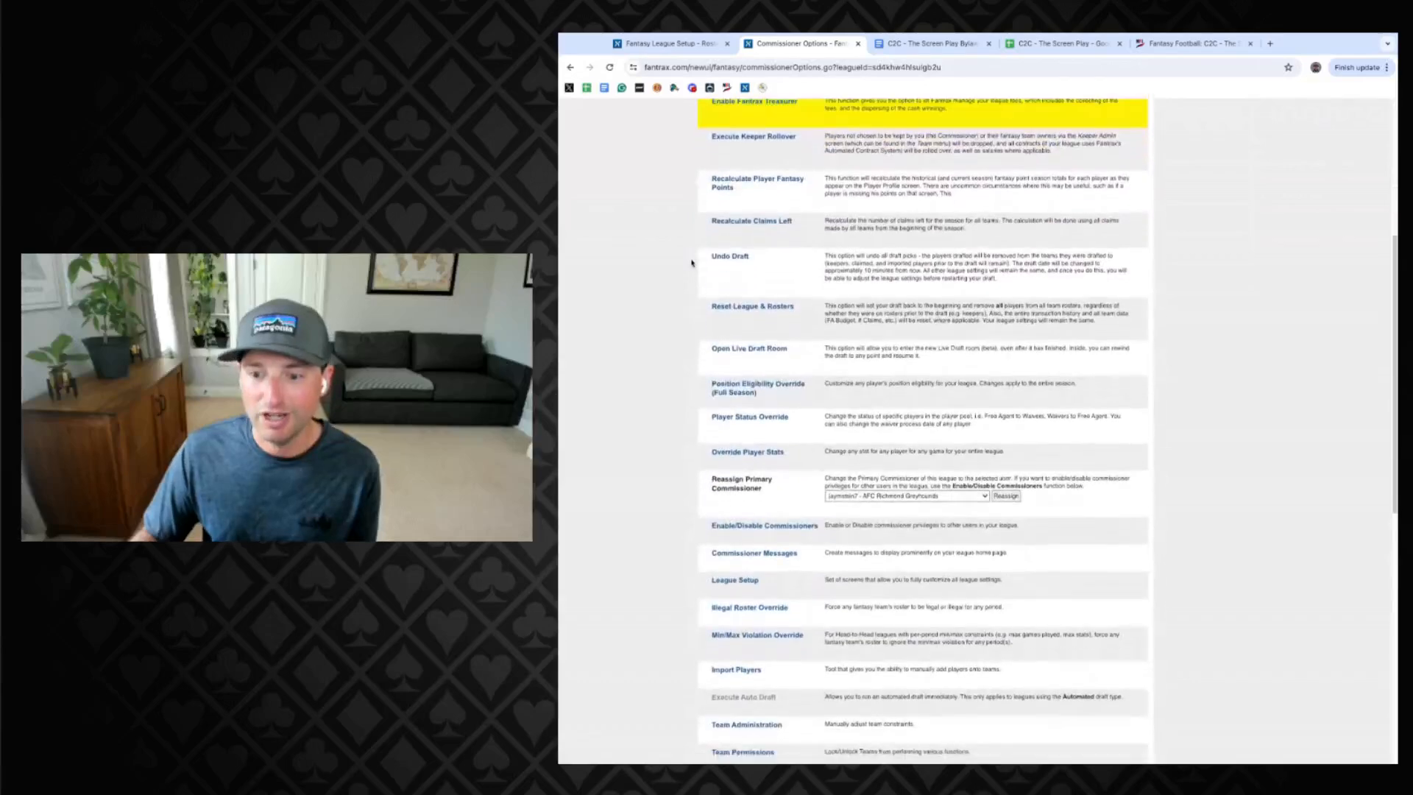
{"action": "scroll", "coordinate": [690, 263], "scroll_direction": "down", "scroll_amount": 4}
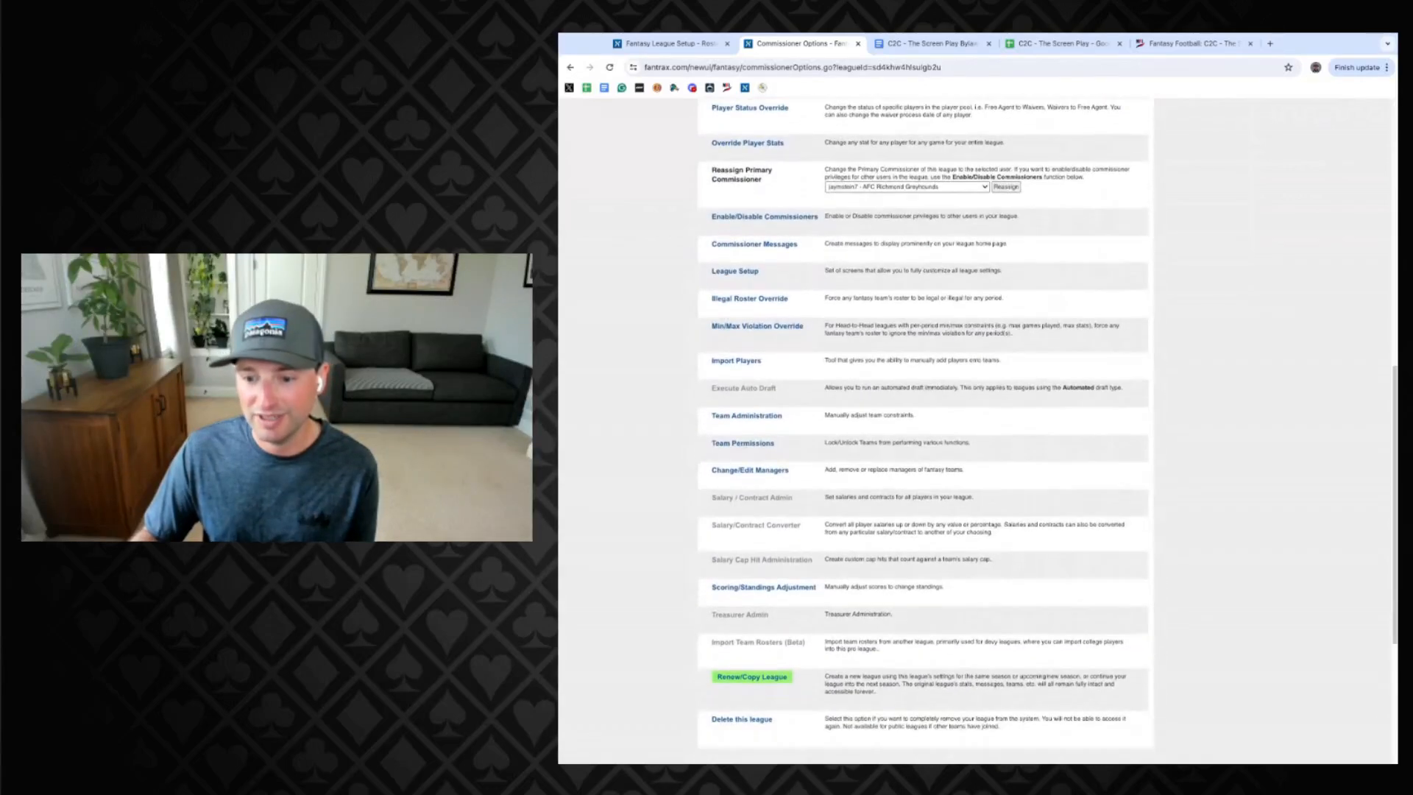
{"action": "scroll", "coordinate": [976, 431], "scroll_direction": "down", "scroll_amount": 1}
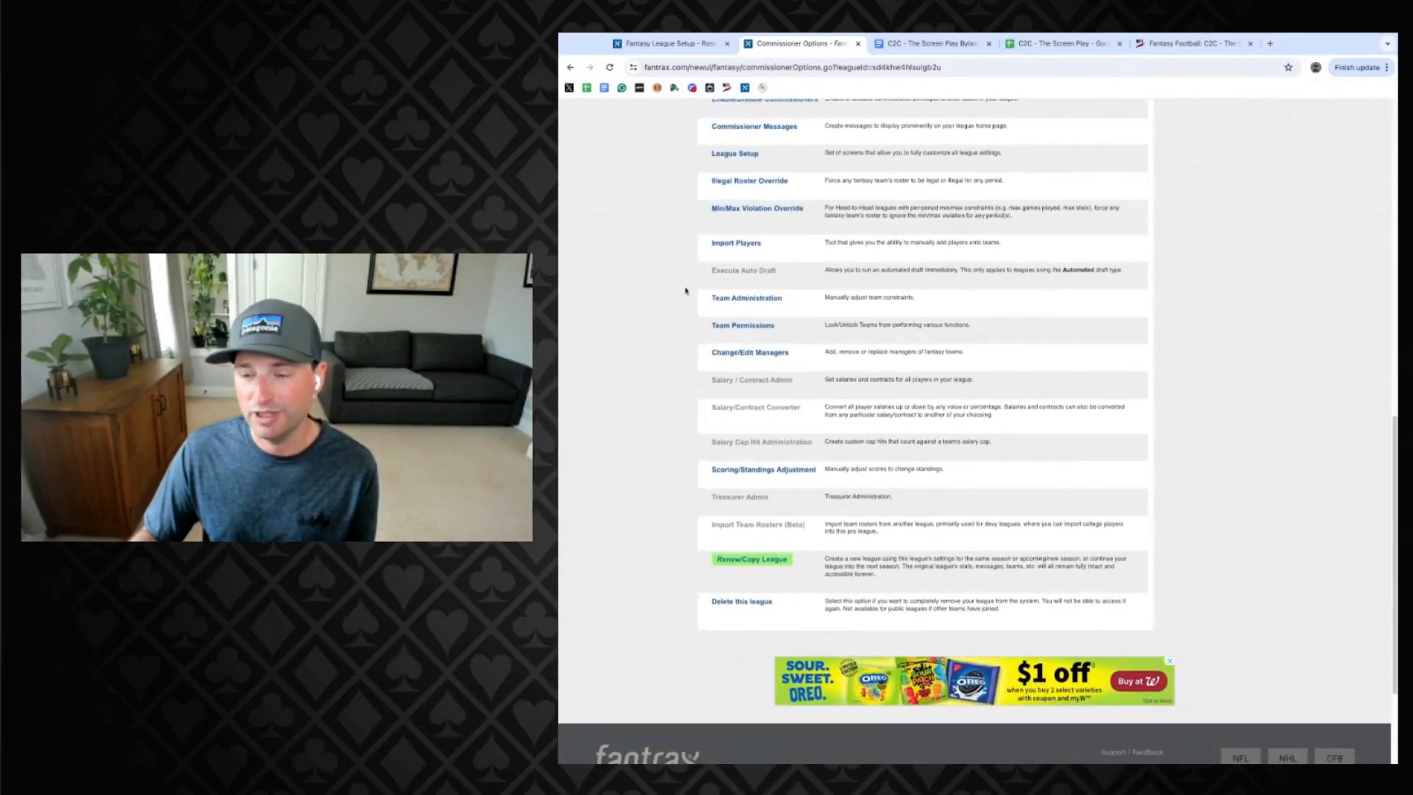
{"action": "scroll", "coordinate": [685, 291], "scroll_direction": "up", "scroll_amount": 12}
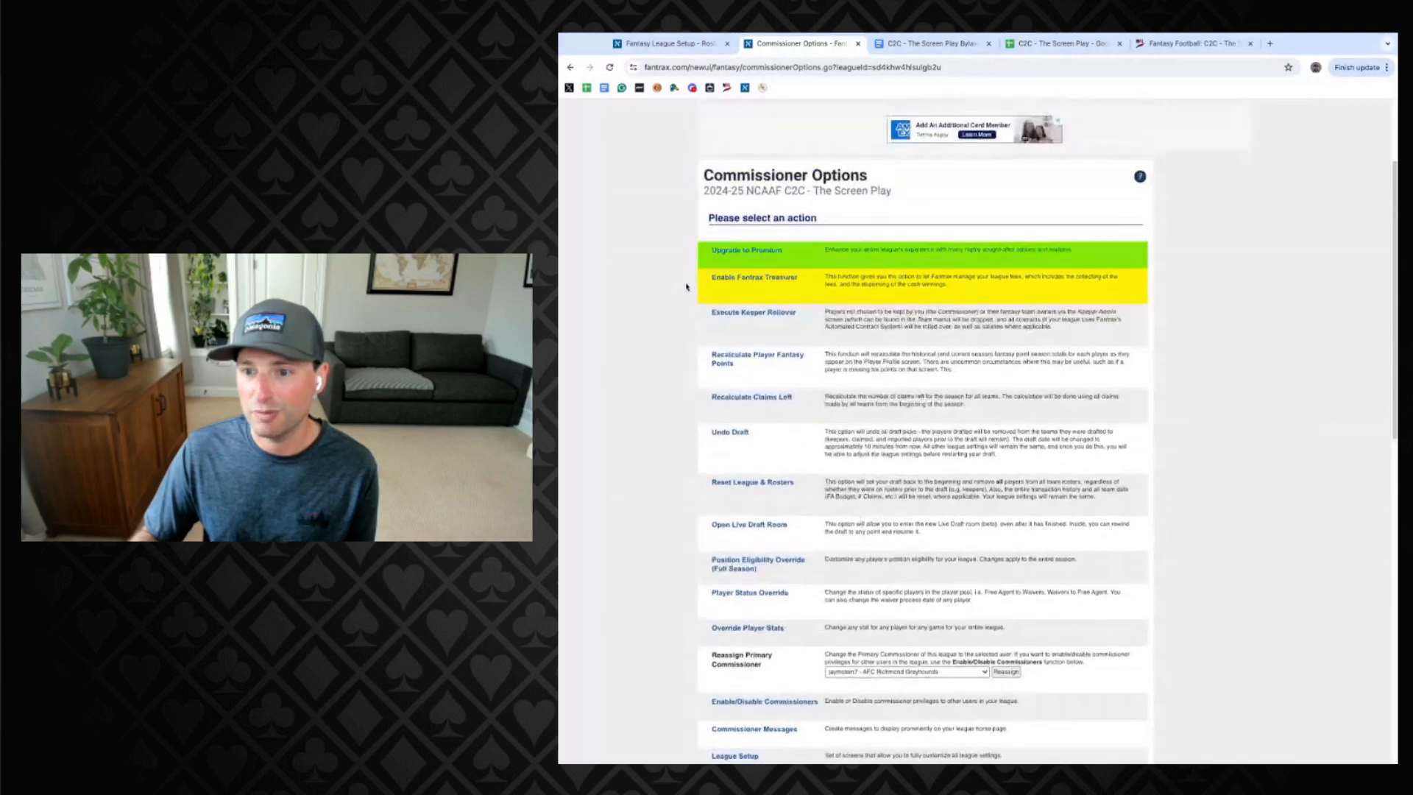
{"action": "scroll", "coordinate": [686, 286], "scroll_direction": "up", "scroll_amount": 2}
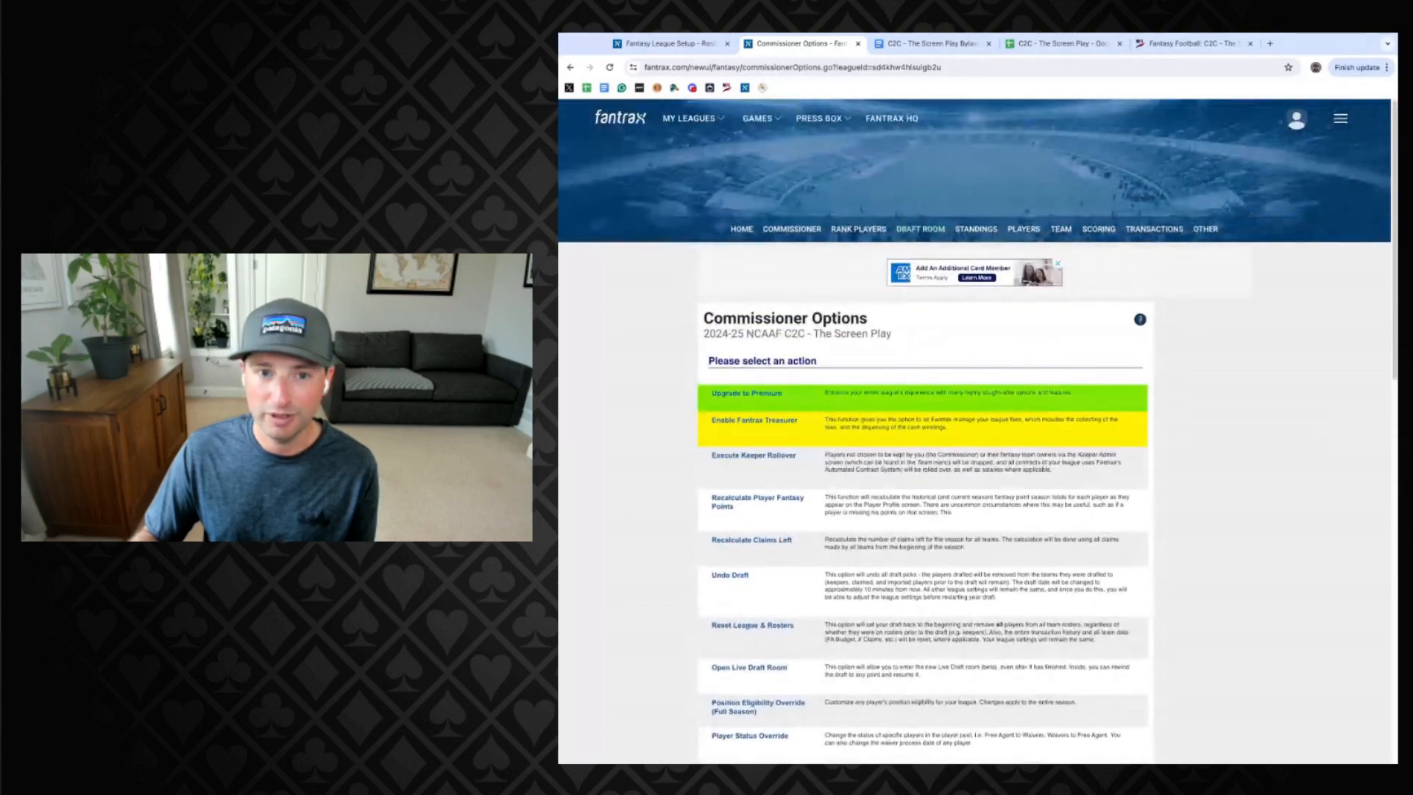